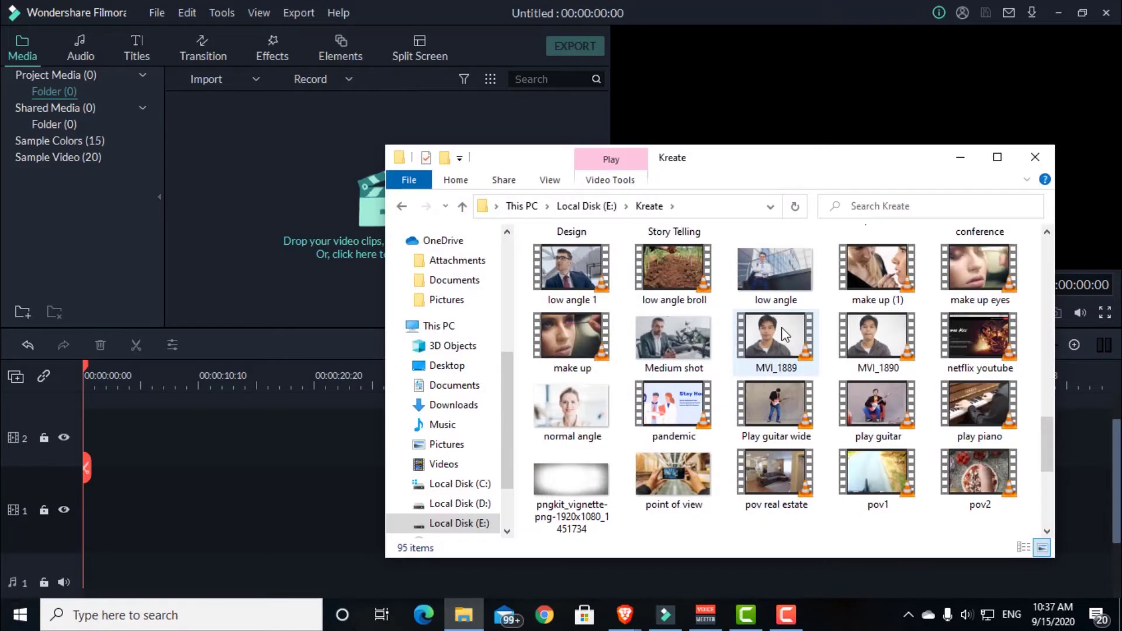
Import MVI_1889 and the guitar clips Play guitar wide, play guitar, guitar chords, guitar play, guitar strum, guitar1 and guitar2 from the Kreate folder
left_click_drag(783, 341, 302, 192)
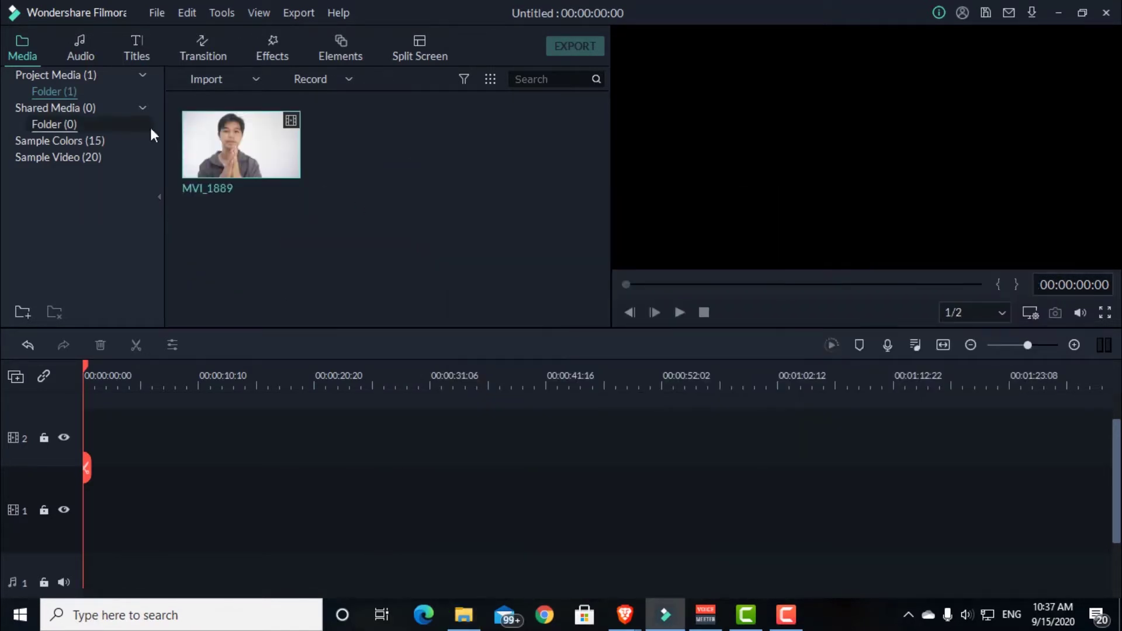
left_click(470, 617)
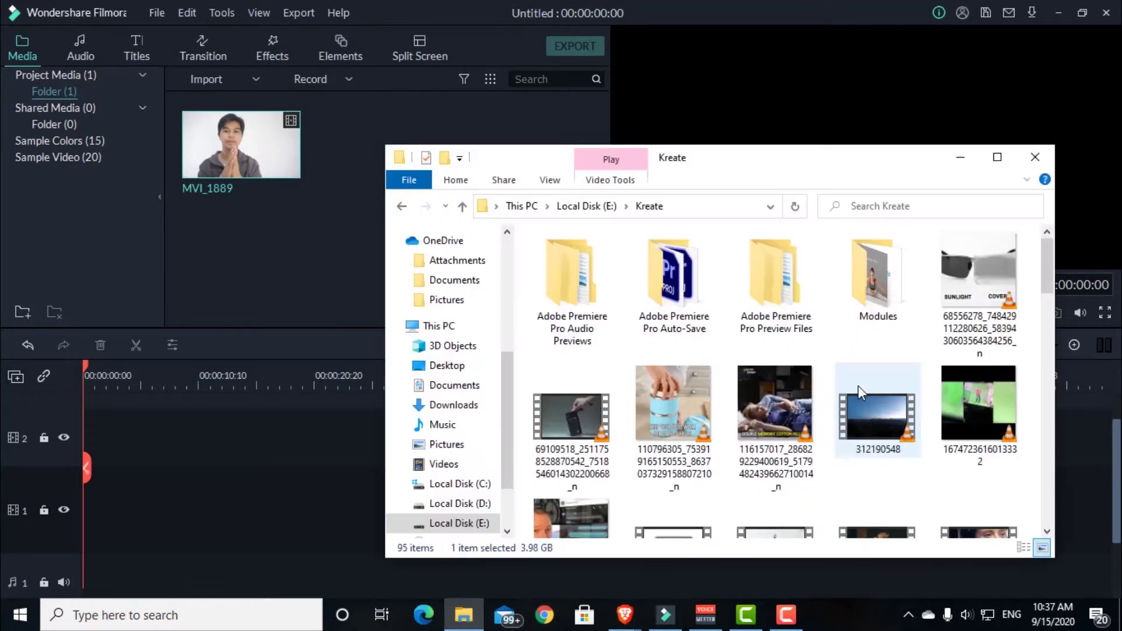
scroll(859, 390, "down", 1)
scroll(859, 390, "down", 8)
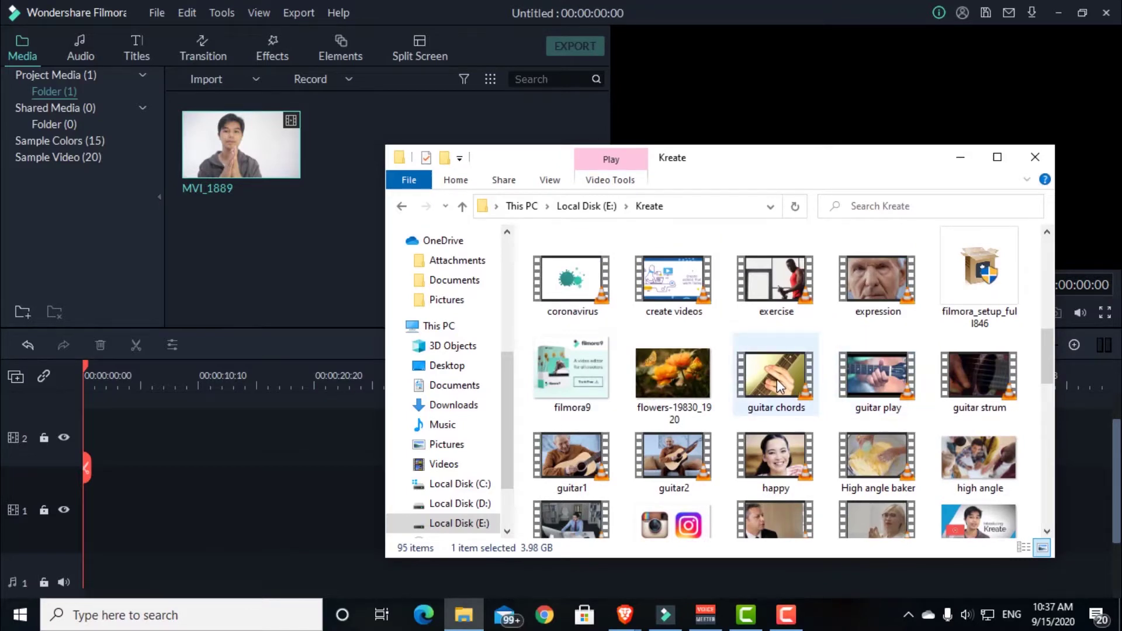
scroll(800, 391, "down", 3)
scroll(805, 346, "up", 3)
left_click(776, 356, "ctrl")
left_click(877, 356, "ctrl")
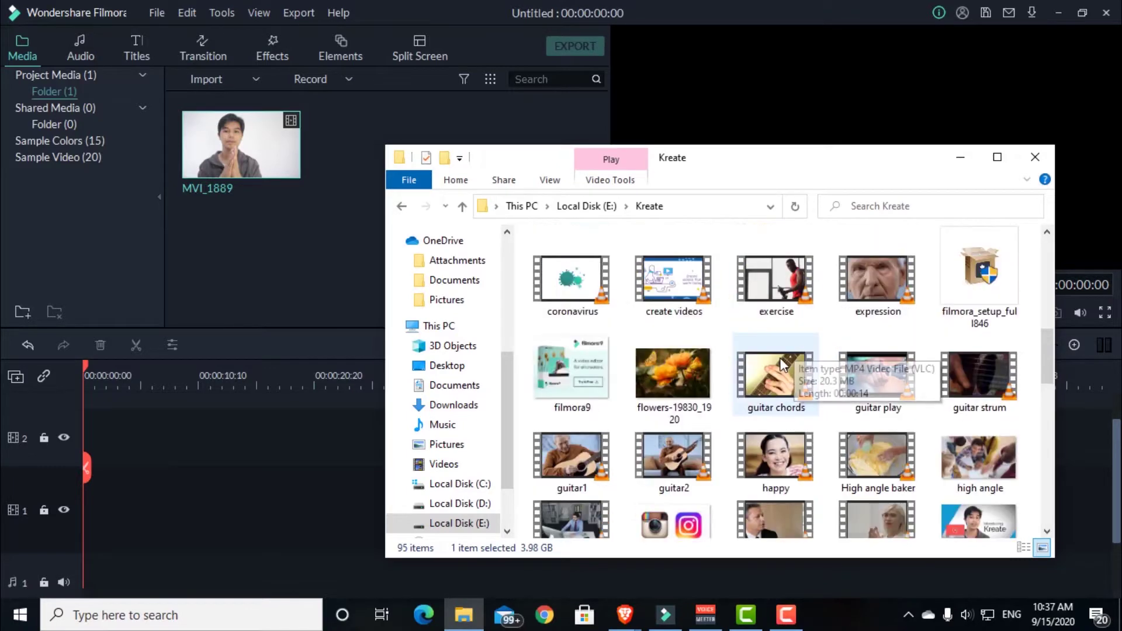
scroll(805, 346, "down", 6)
left_click(878, 319, "ctrl")
left_click(780, 321, "ctrl")
left_click_drag(777, 318, 316, 263)
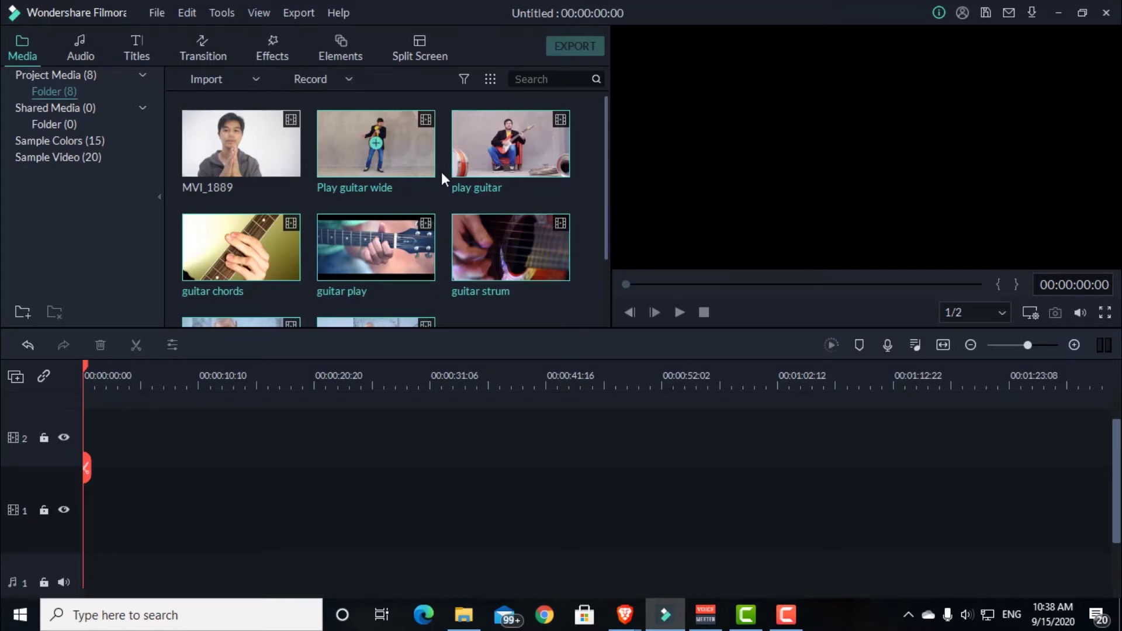
Import the Logo reveal clip from the 2020 branding folder into the project media
scroll(540, 180, "down", 2)
scroll(540, 180, "up", 2)
scroll(573, 200, "down", 3)
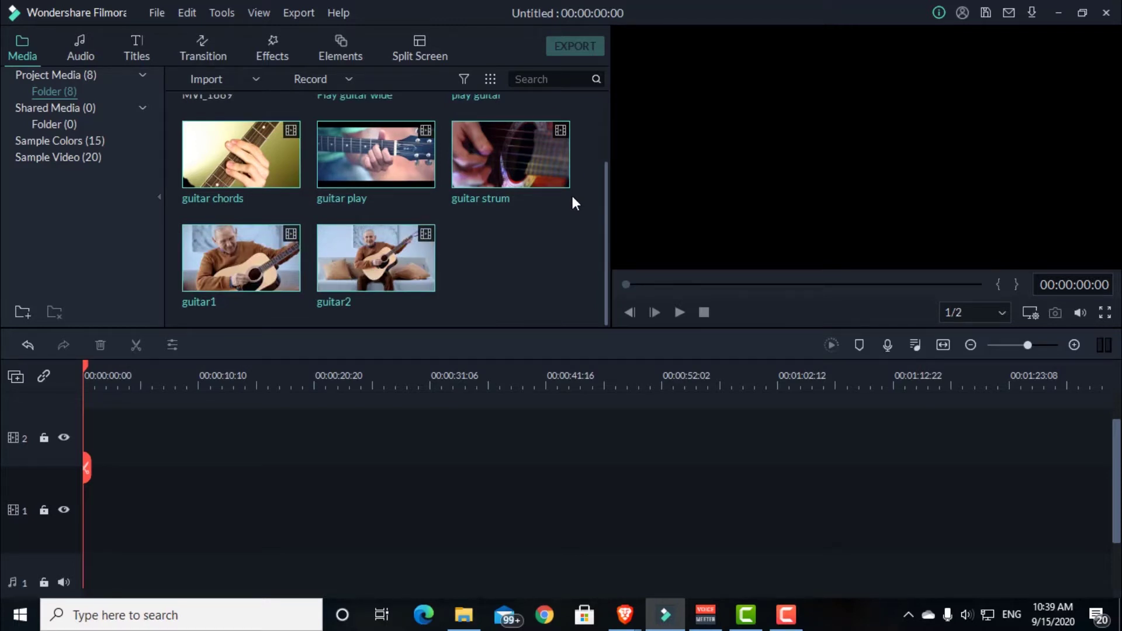
scroll(573, 195, "up", 3)
key("alt+Tab")
scroll(861, 291, "up", 3)
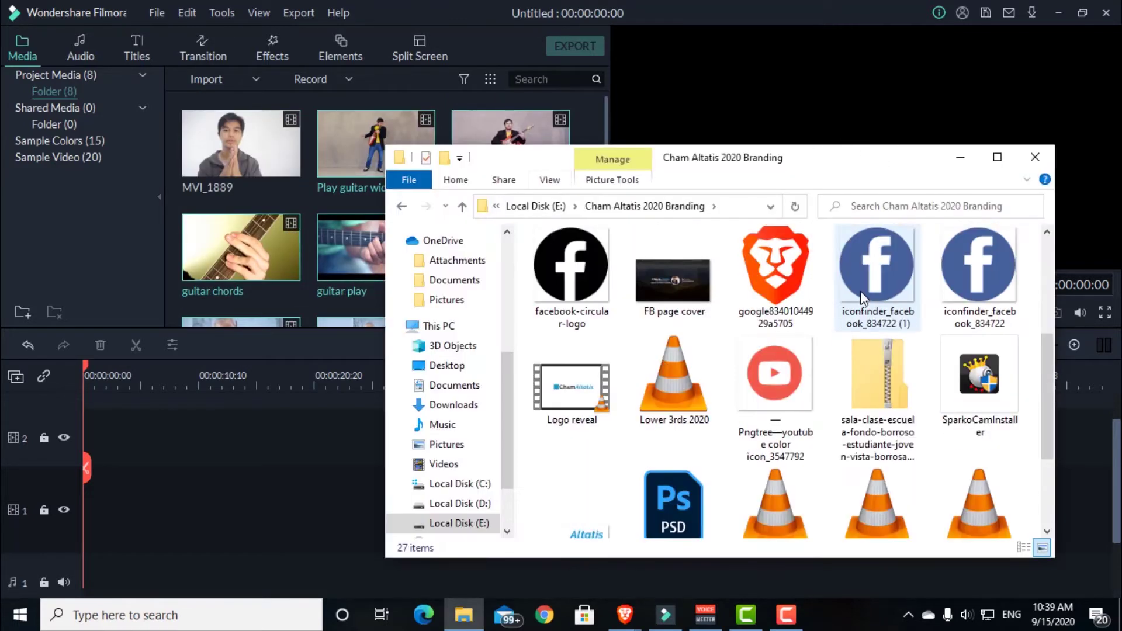
left_click_drag(574, 393, 315, 263)
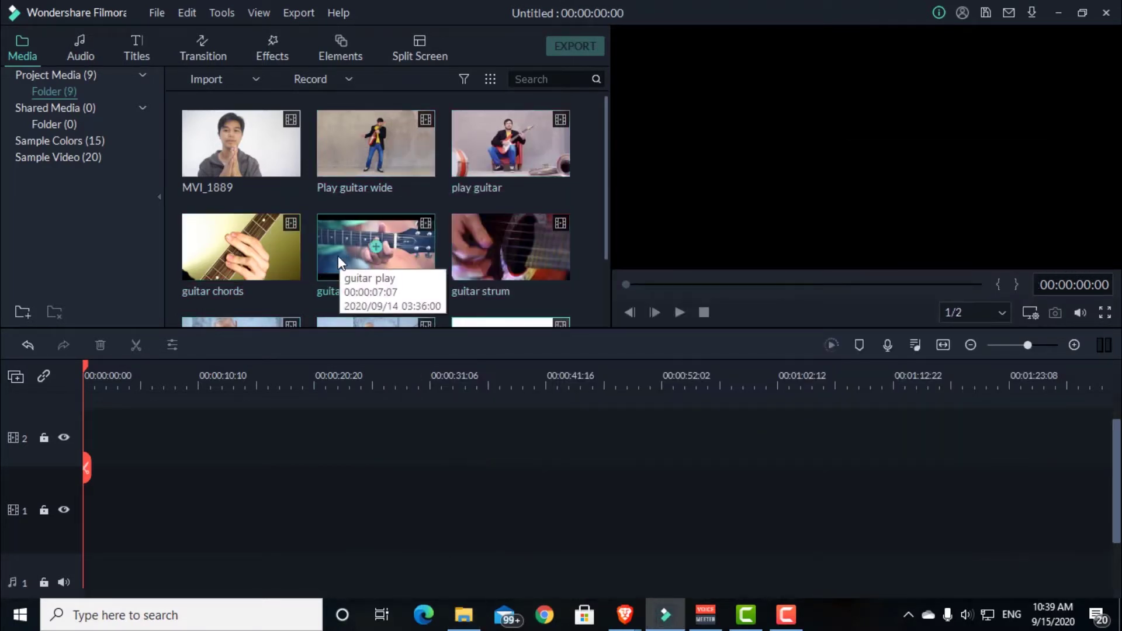
scroll(338, 255, "down", 2)
scroll(383, 231, "up", 2)
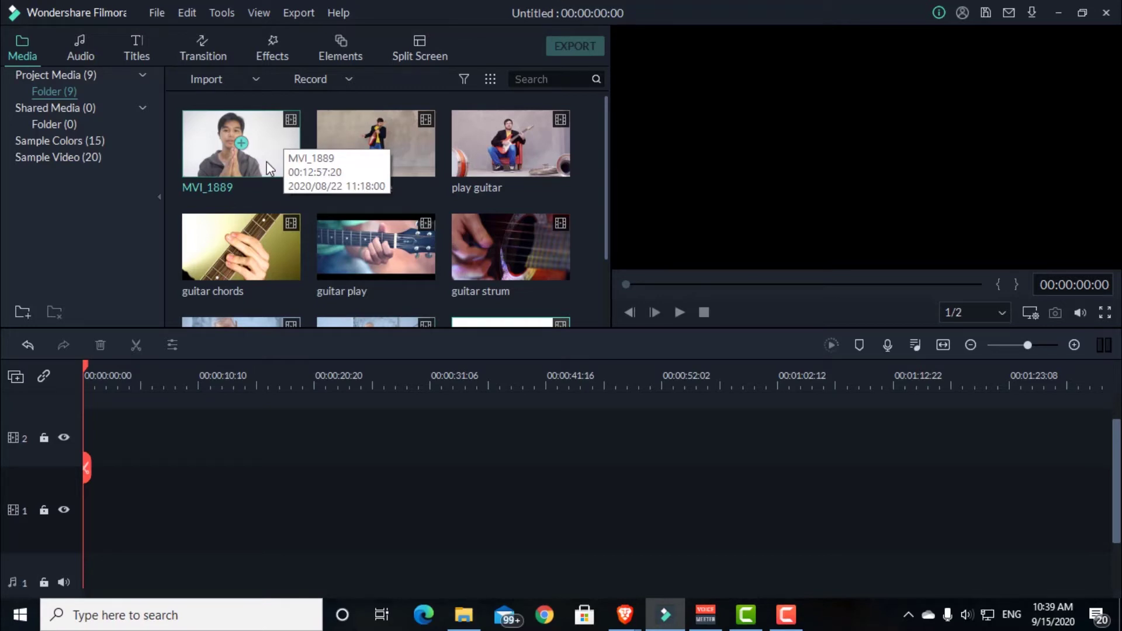
Place the MVI_1889 clip at the very start of video track 1
left_click_drag(206, 152, 82, 508)
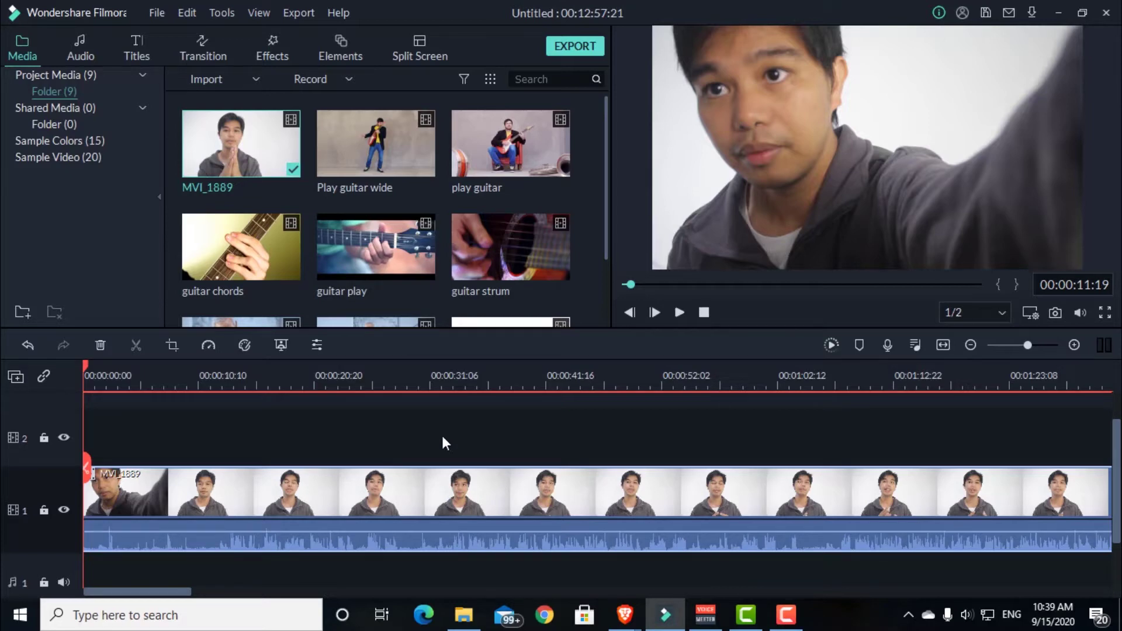
Try detaching the audio of the MVI_1889 clip and adjusting it separately, and undo these changes
right_click(308, 495)
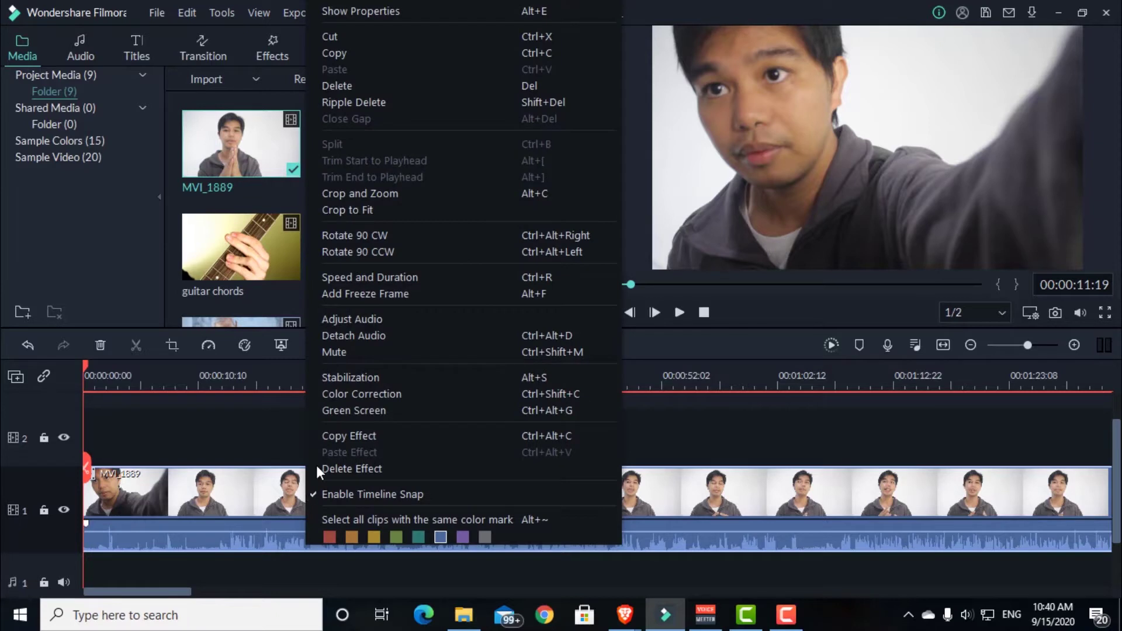
left_click(368, 335)
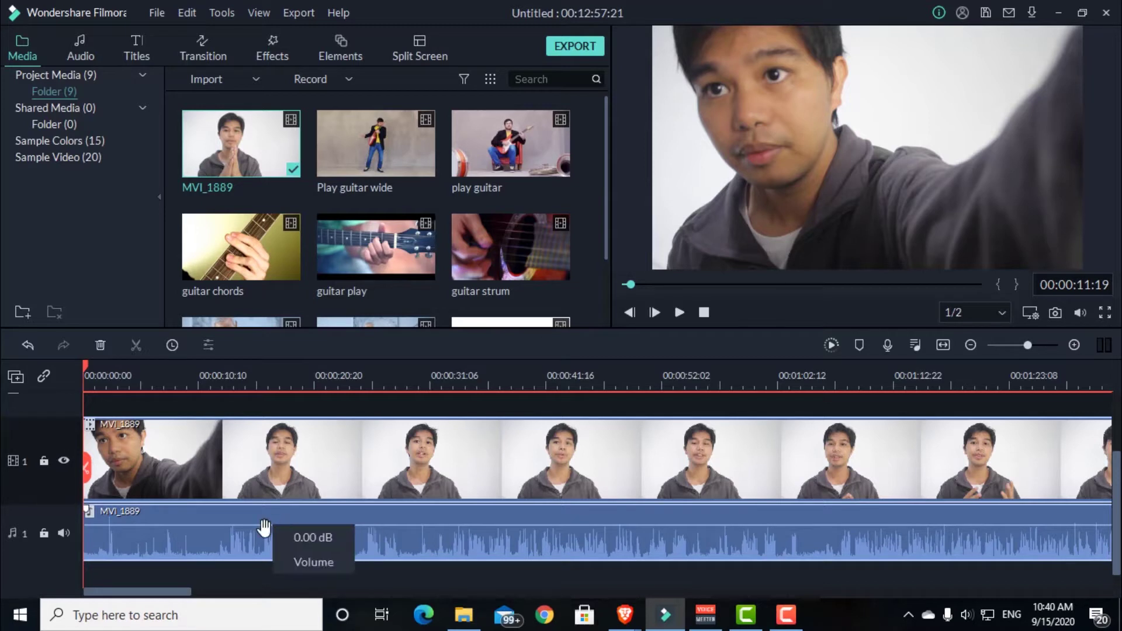
mouse_move(257, 527)
left_mouse_down()
mouse_move(250, 546)
mouse_move(262, 528)
left_mouse_up()
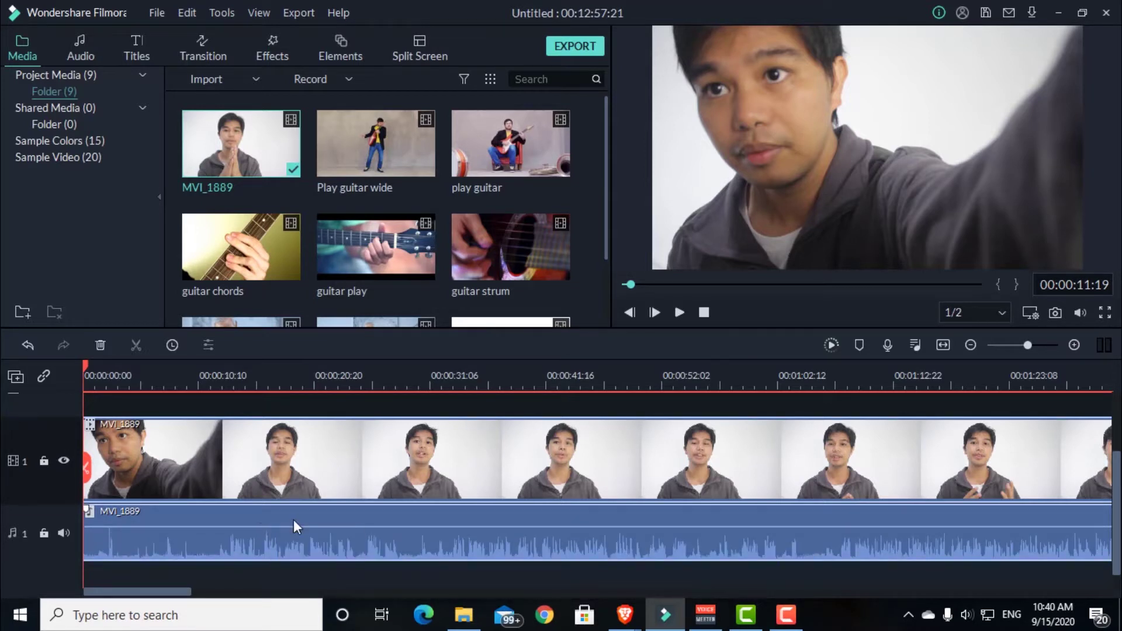
key("ctrl+z")
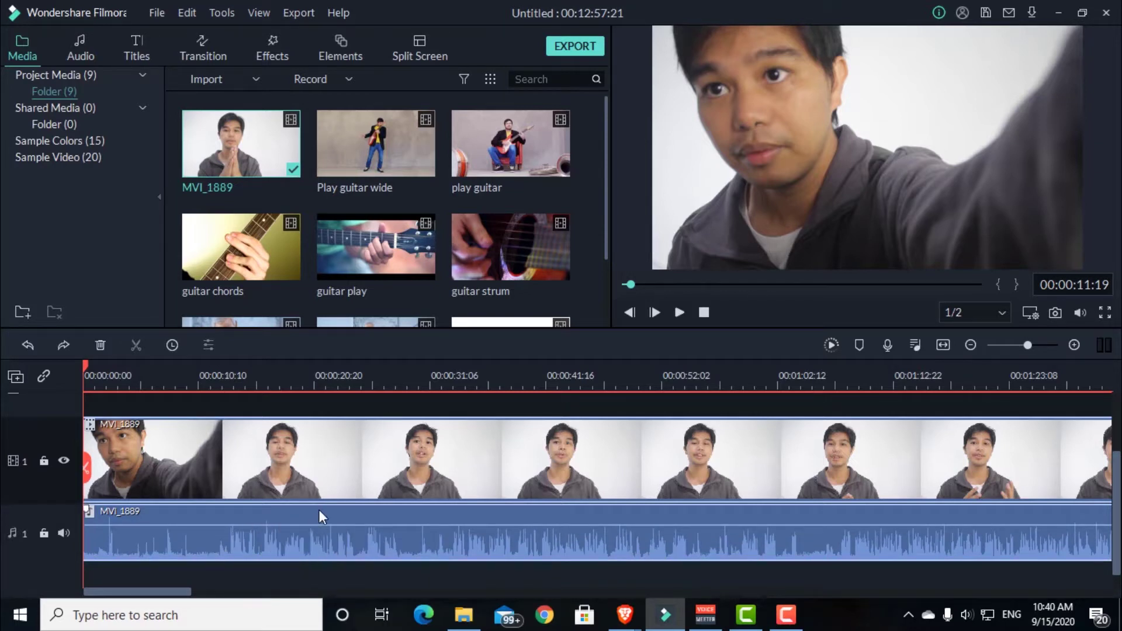
left_click_drag(85, 529, 175, 575)
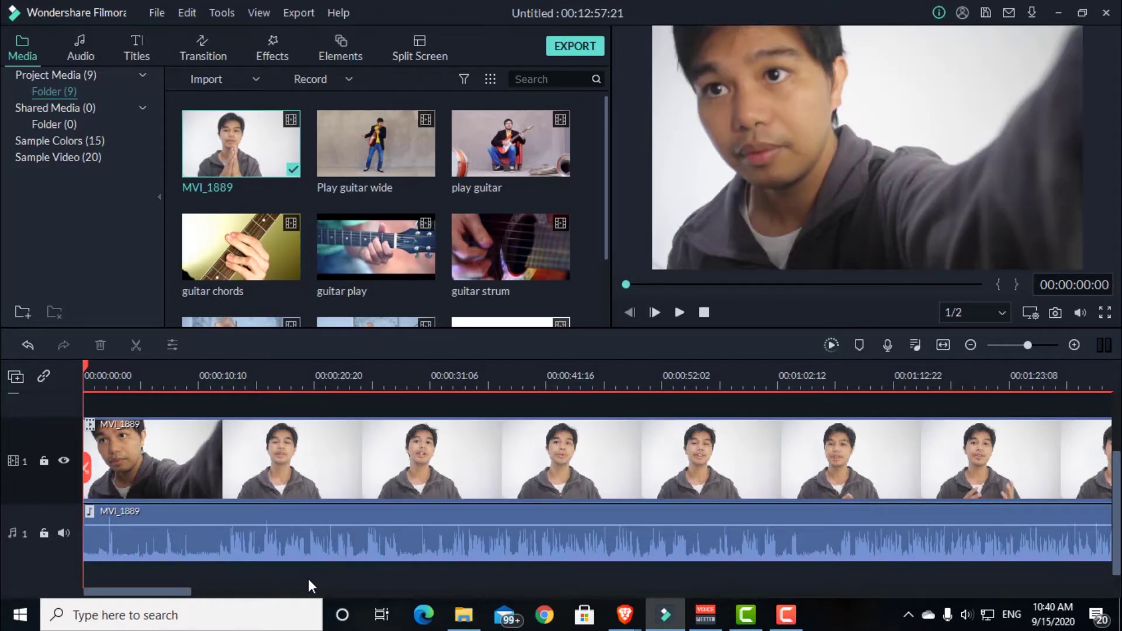
key("ctrl+z")
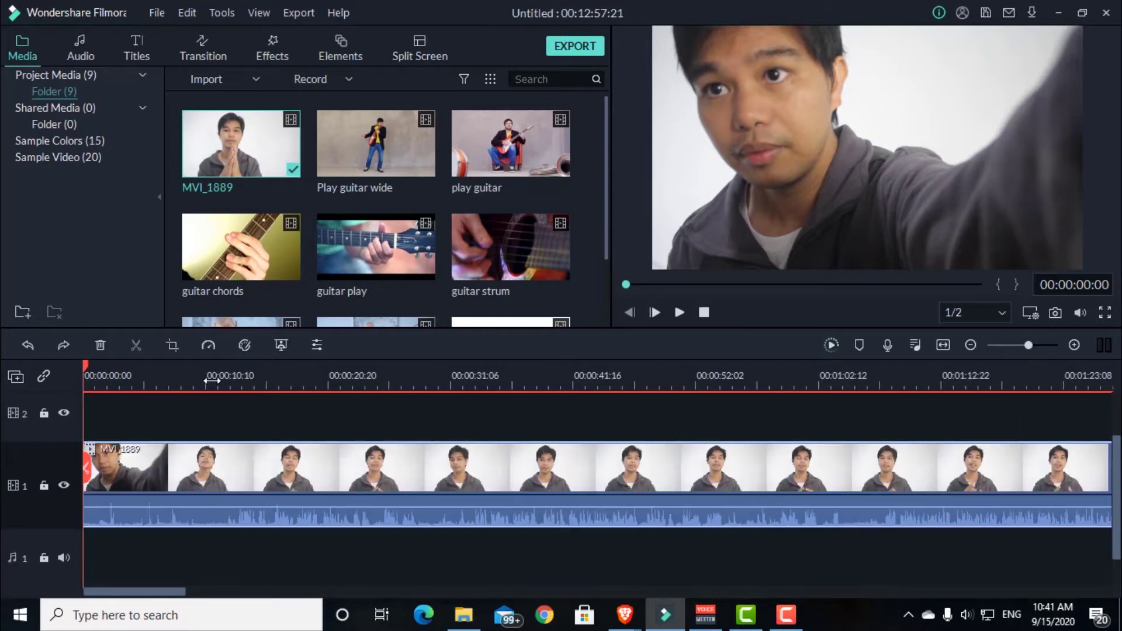
Trim the start of the MVI_1889 clip up to the playhead set at 00:00:13:04
left_click_drag(233, 377, 190, 383)
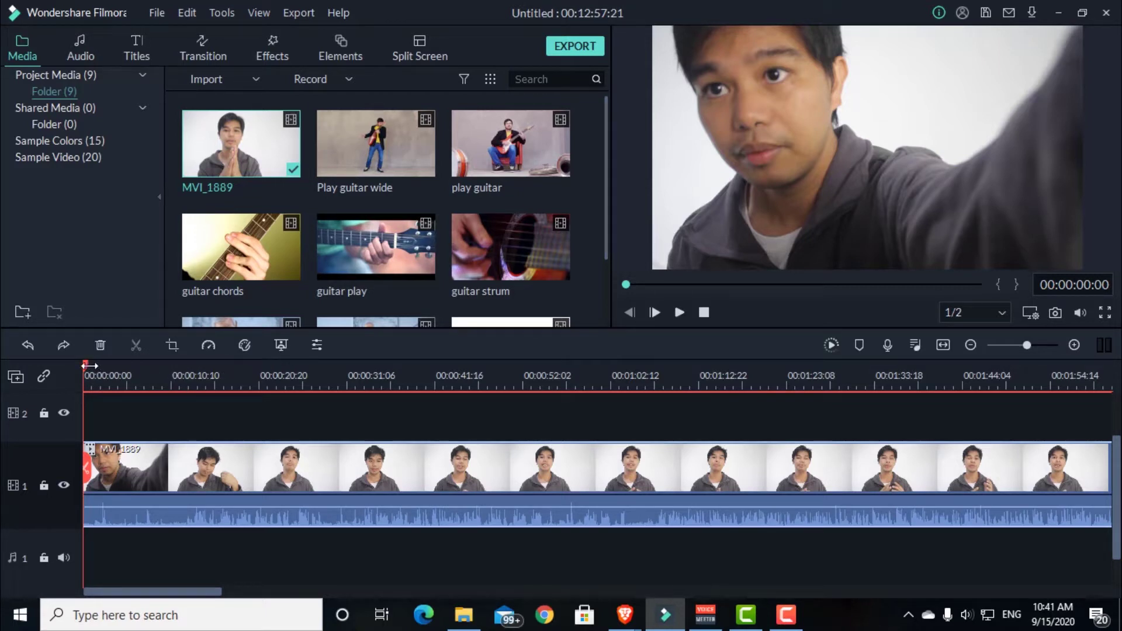
left_click_drag(108, 367, 118, 390)
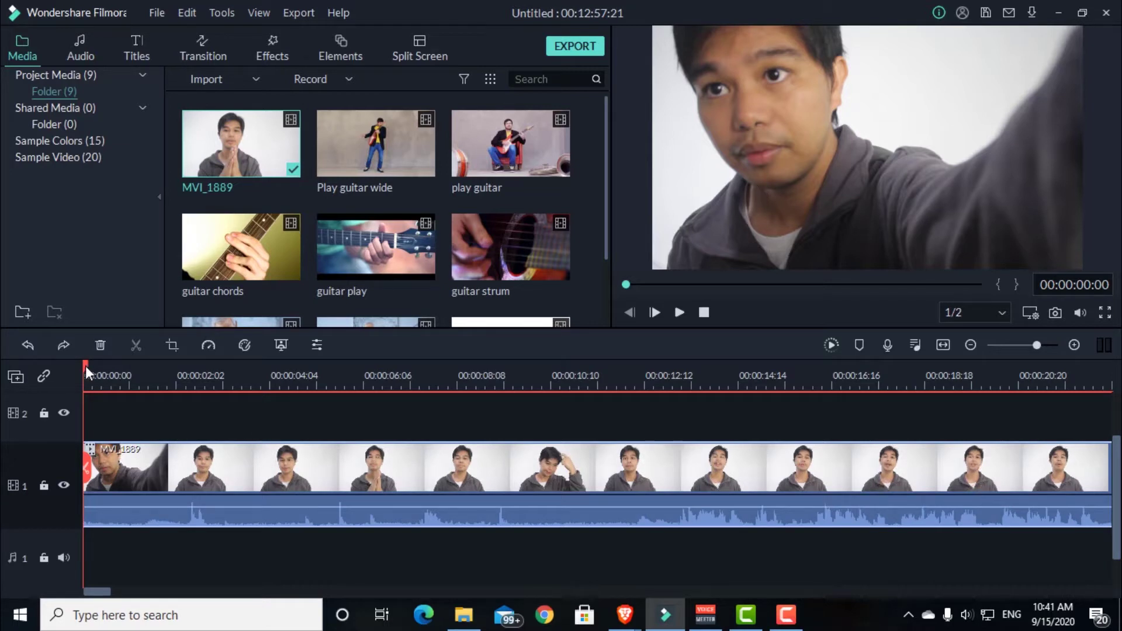
left_click_drag(86, 363, 675, 382)
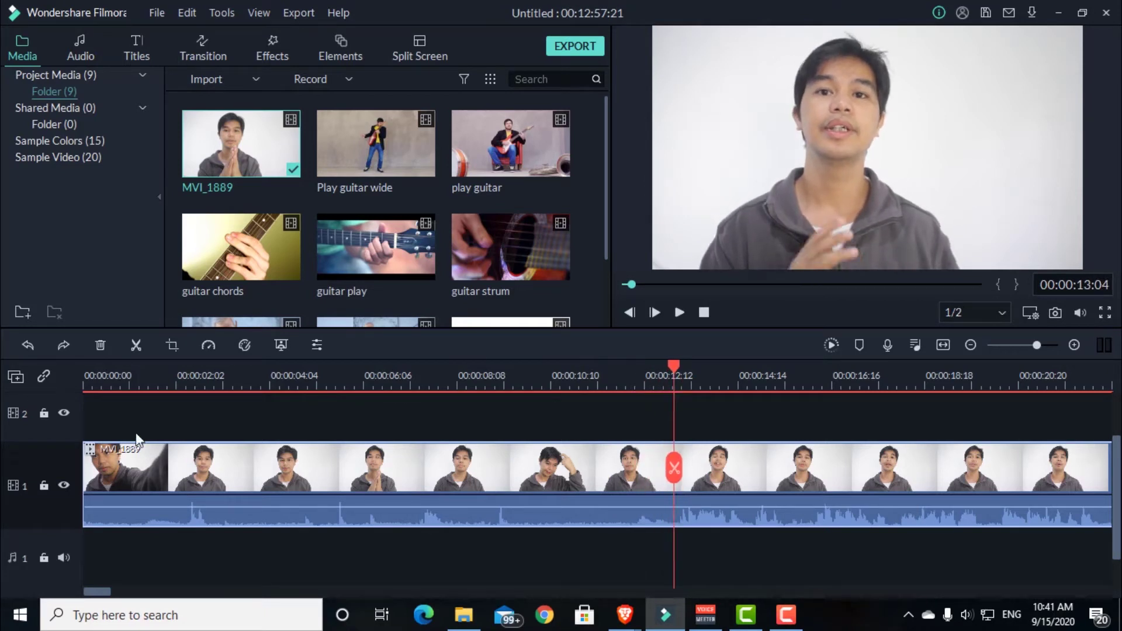
left_click_drag(83, 468, 673, 499)
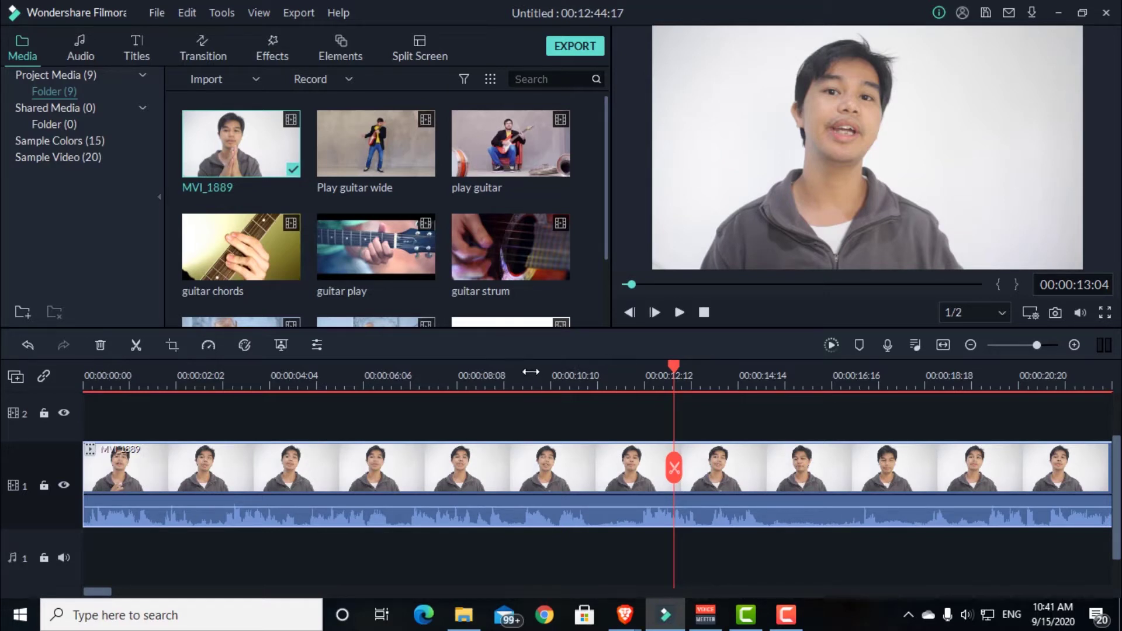
Play the trimmed clip from its beginning and trim about three more seconds off its start
left_click_drag(534, 371, 503, 388)
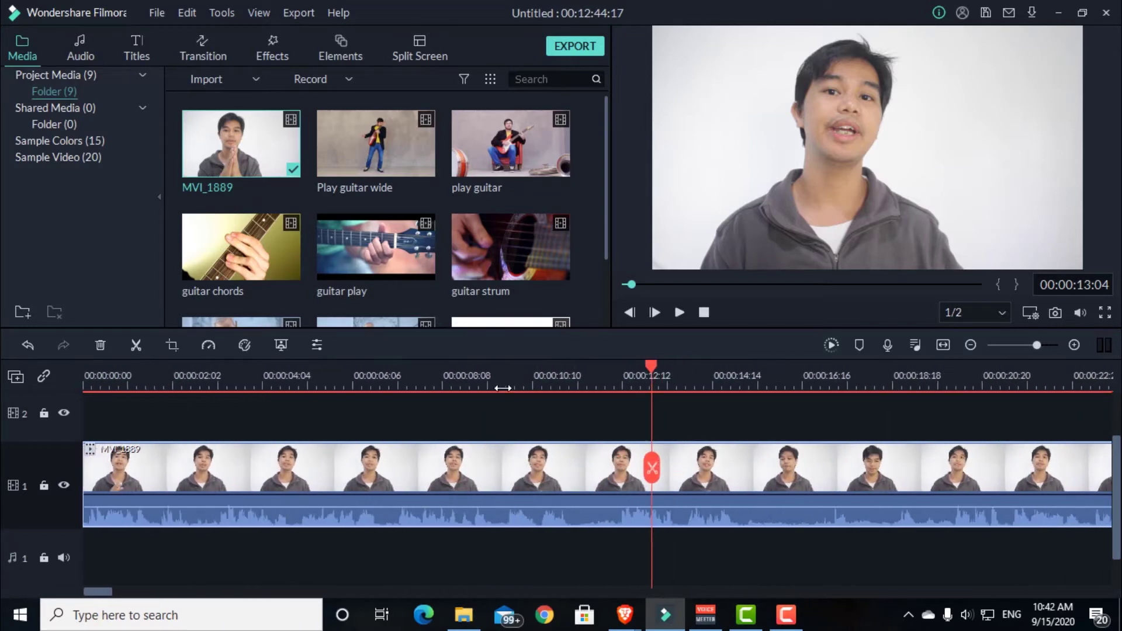
mouse_move(1039, 345)
left_mouse_down()
mouse_move(1004, 350)
mouse_move(1044, 349)
mouse_move(1029, 349)
left_mouse_up()
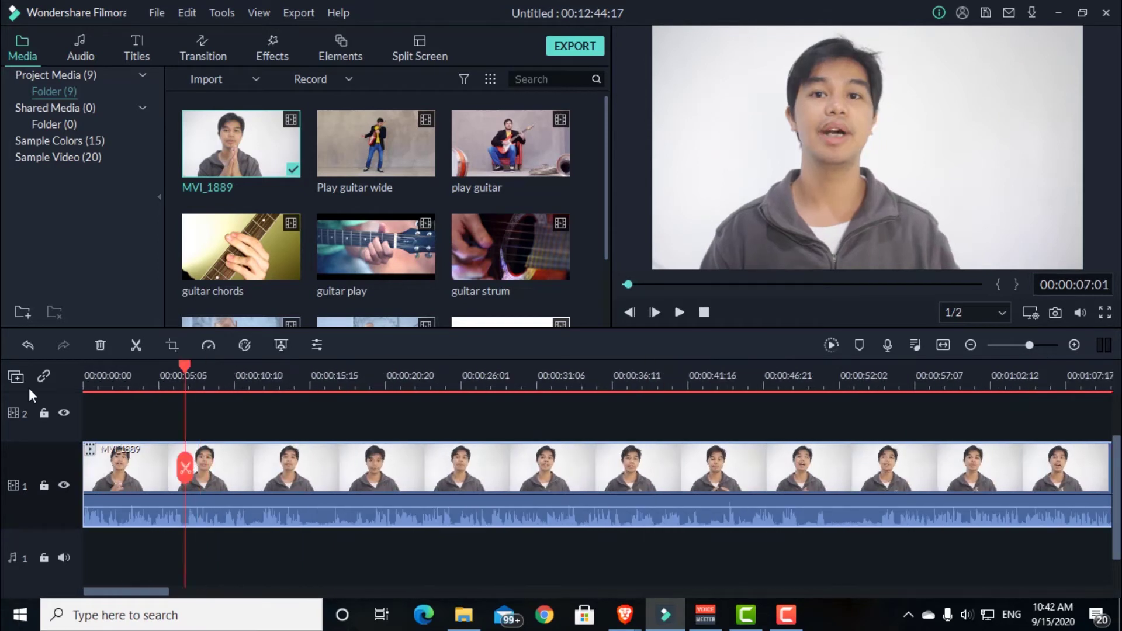
key("Home")
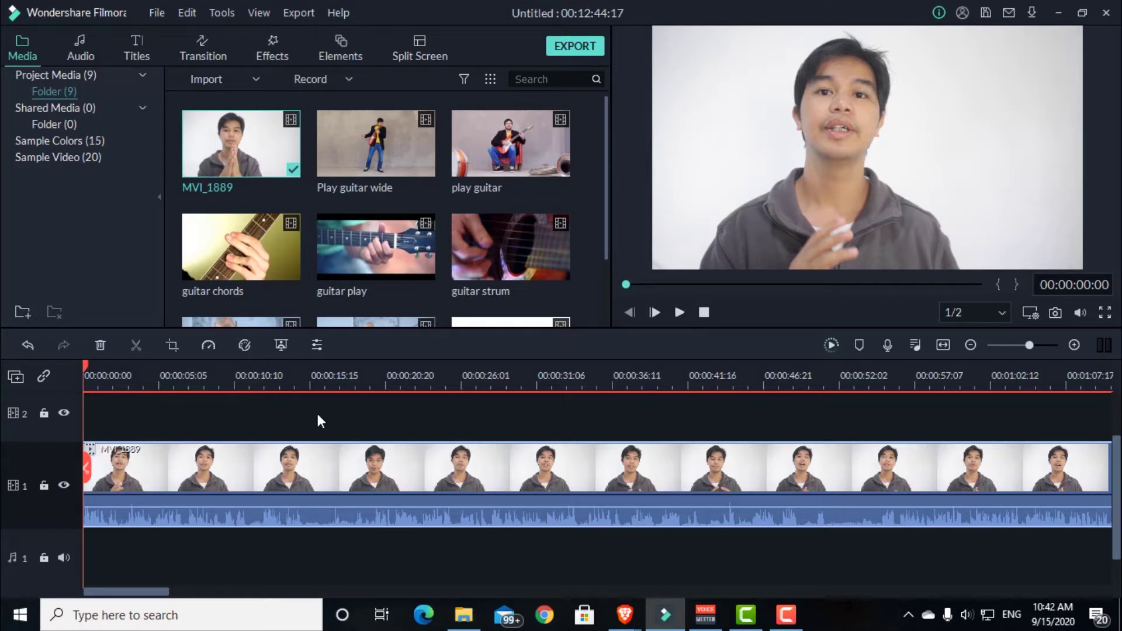
key("space")
key("space")
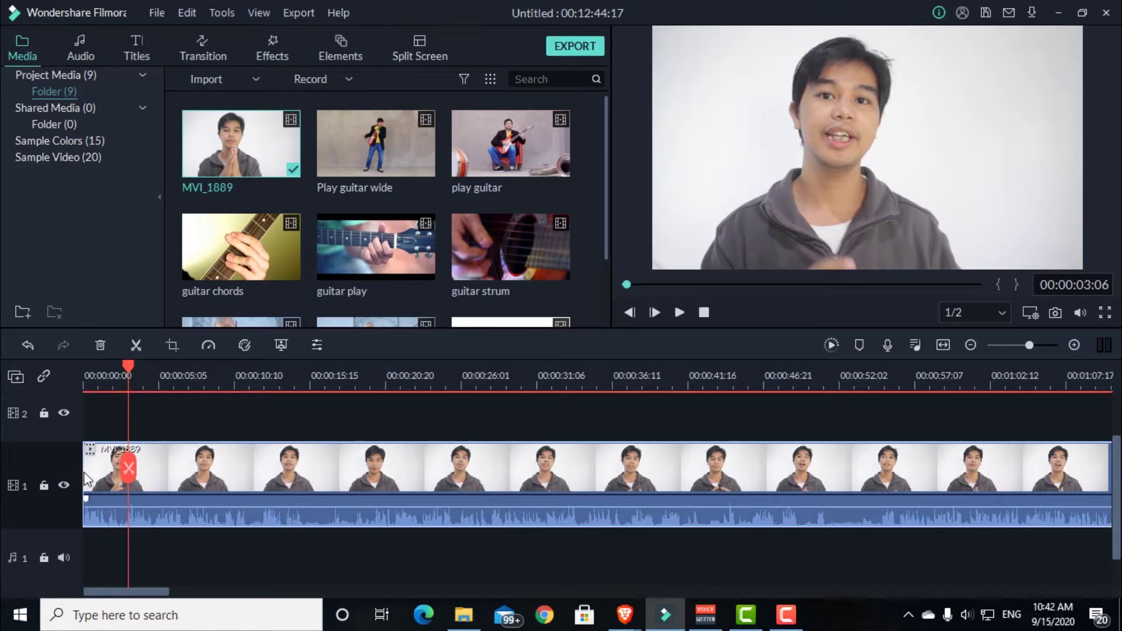
left_click_drag(82, 468, 129, 466)
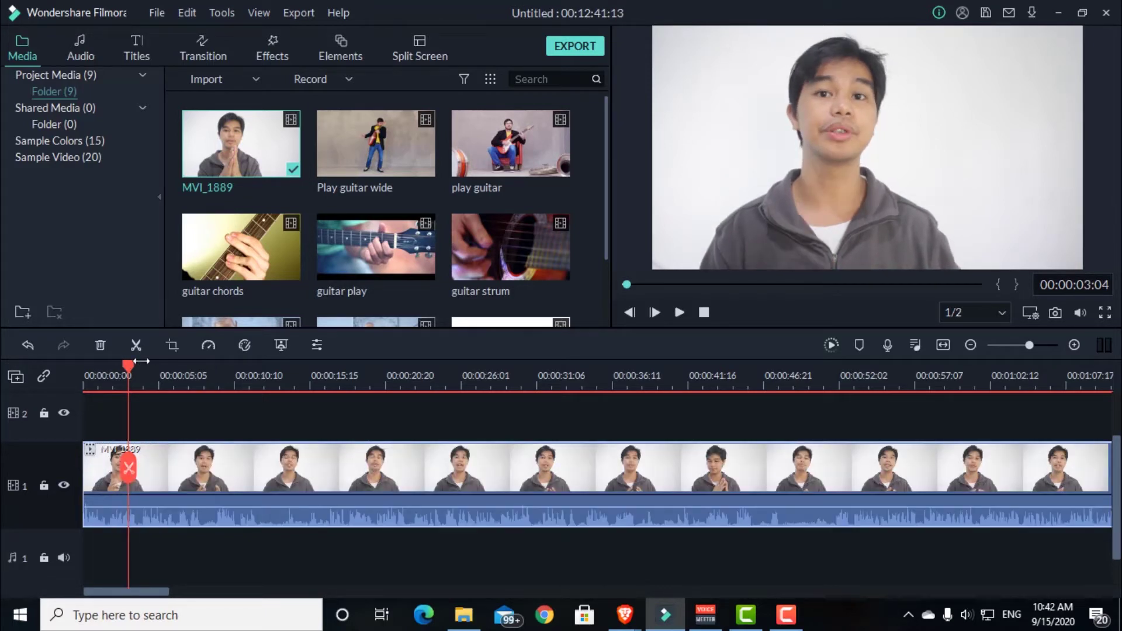
Split the clip at 00:00:11:22 and trim the start of the second piece up to 00:00:16:19
left_click_drag(128, 369, 257, 366)
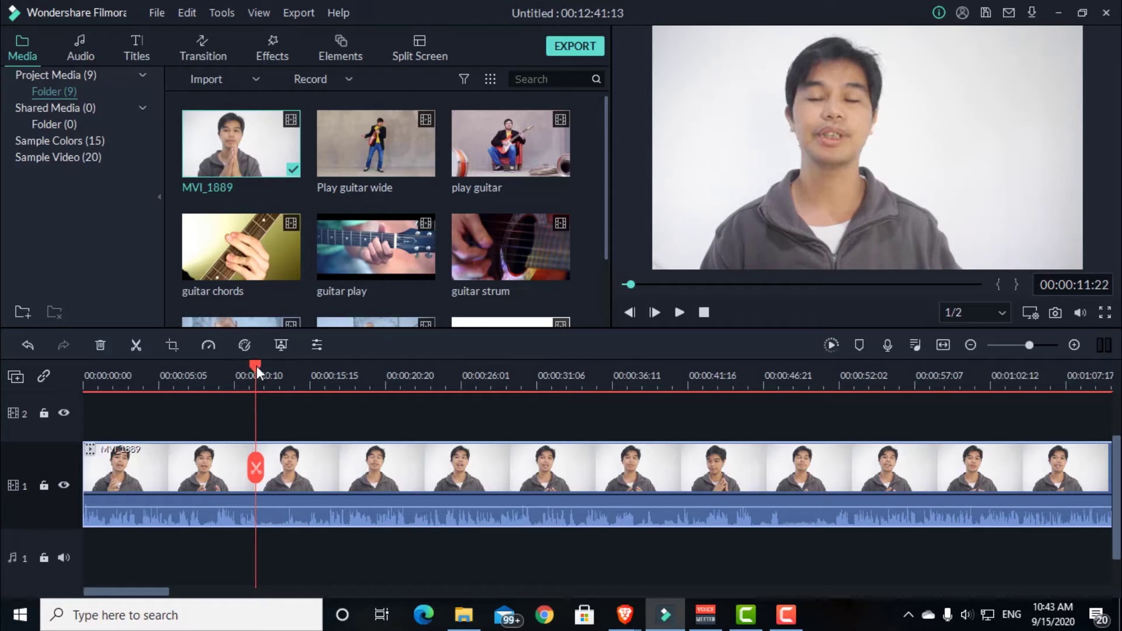
left_click(139, 346)
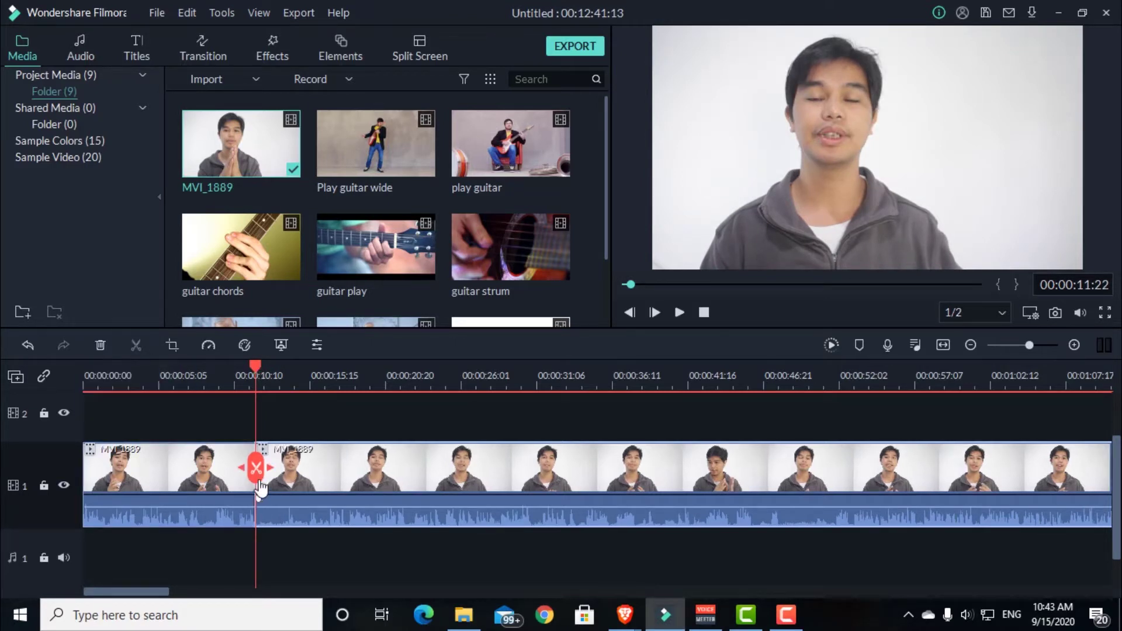
left_click_drag(260, 365, 325, 367)
left_click_drag(329, 367, 327, 367)
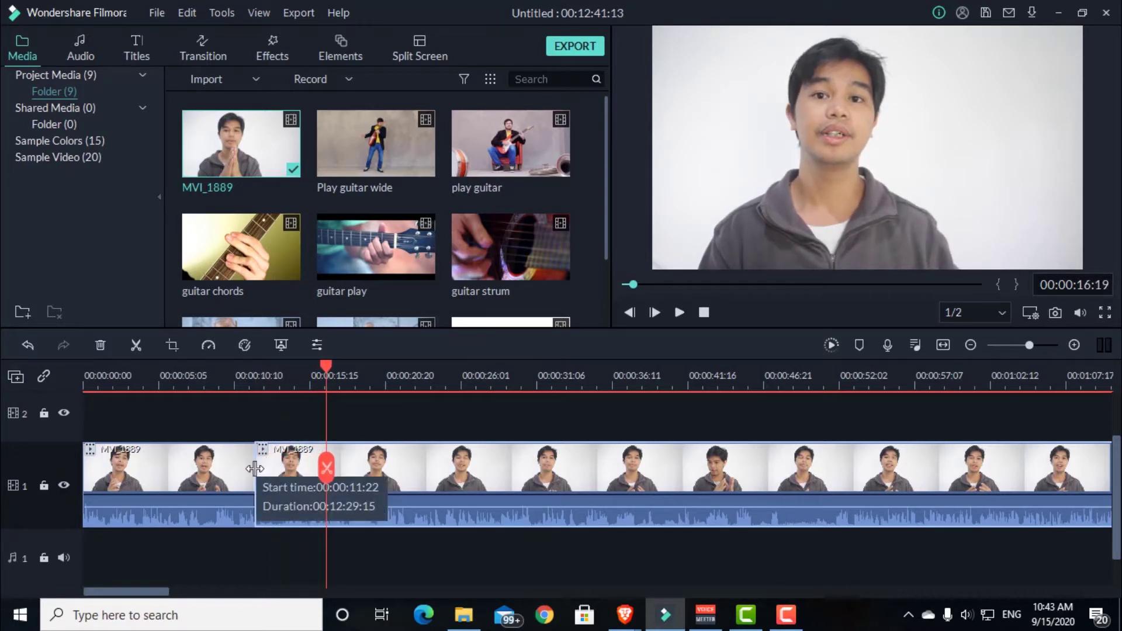
left_click_drag(255, 469, 326, 492)
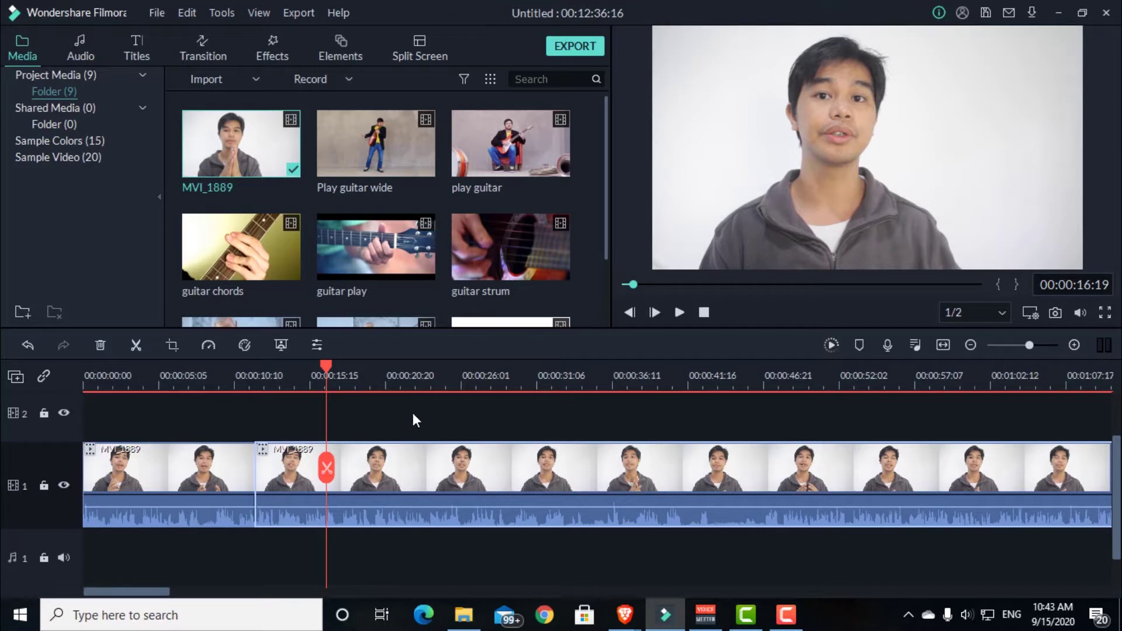
Split the second piece at 00:00:41:16 and trim about five seconds off the start of the piece after the cut
left_click_drag(348, 374, 688, 374)
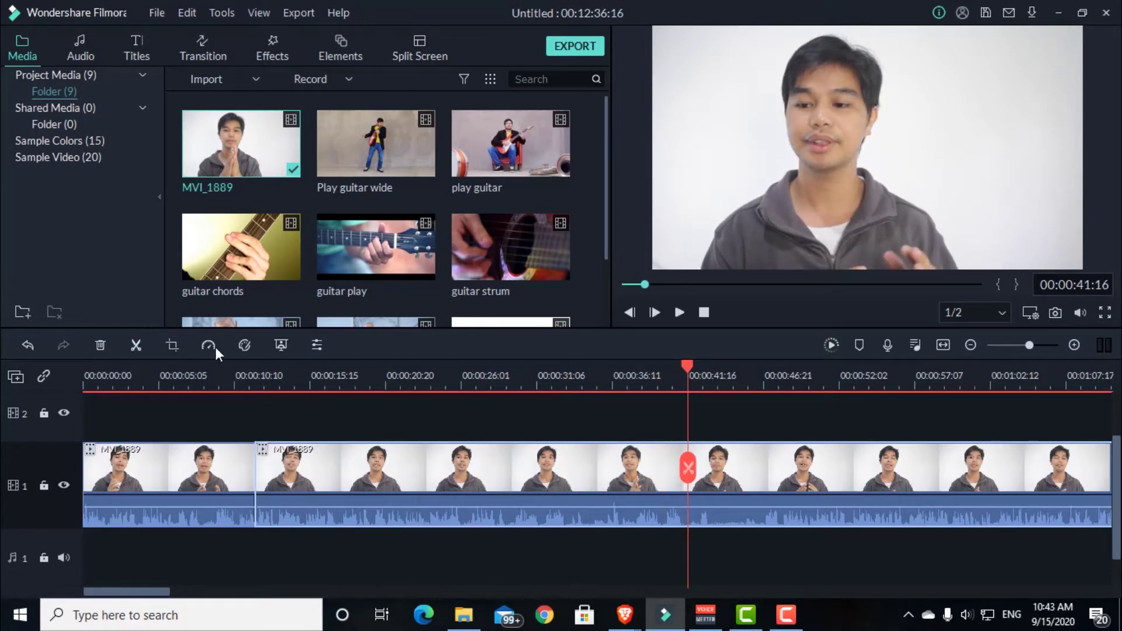
left_click(688, 467)
mouse_move(741, 477)
left_mouse_down()
mouse_move(776, 476)
mouse_move(760, 476)
left_mouse_up()
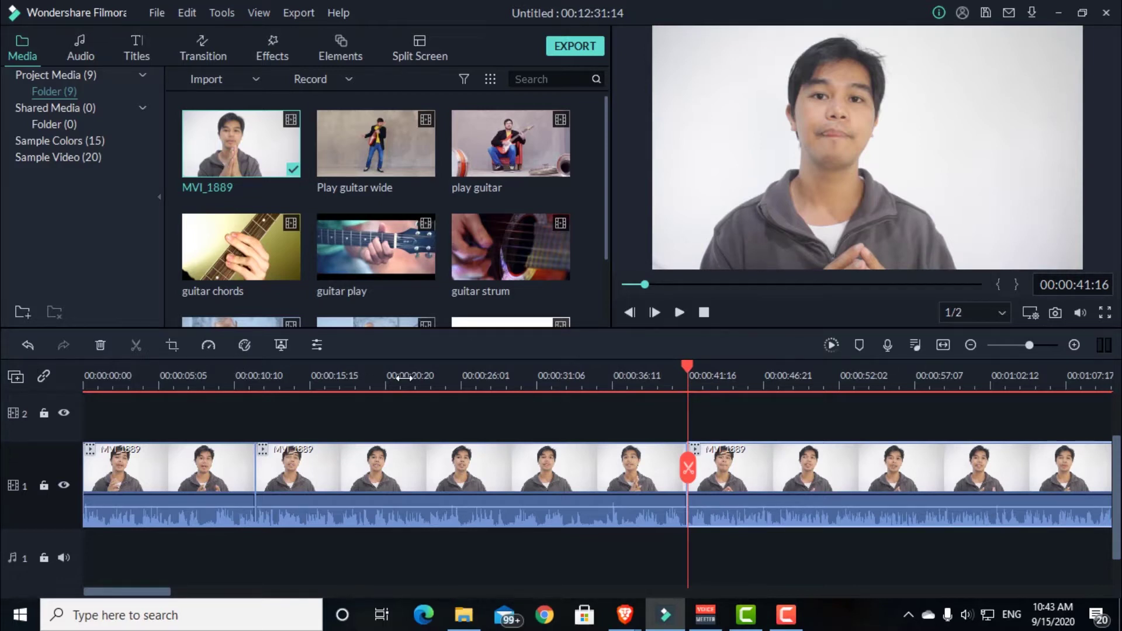
Shift the second and third MVI_1889 pieces about 48 seconds along the track to open a gap after the first piece
scroll(404, 378, "down", 5)
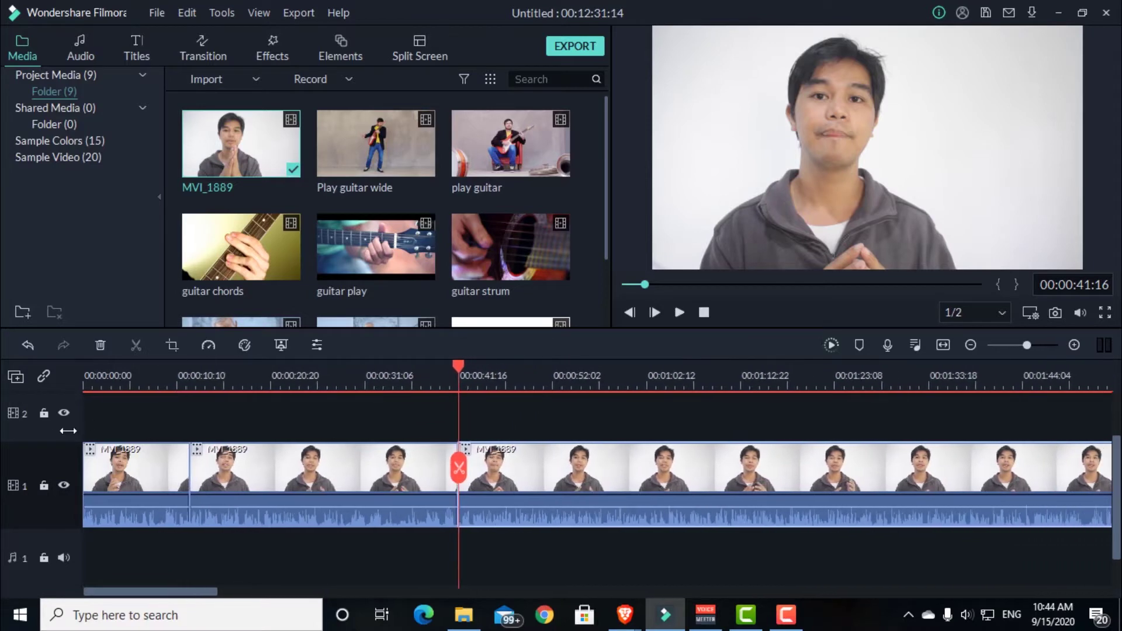
scroll(225, 542, "down", 5)
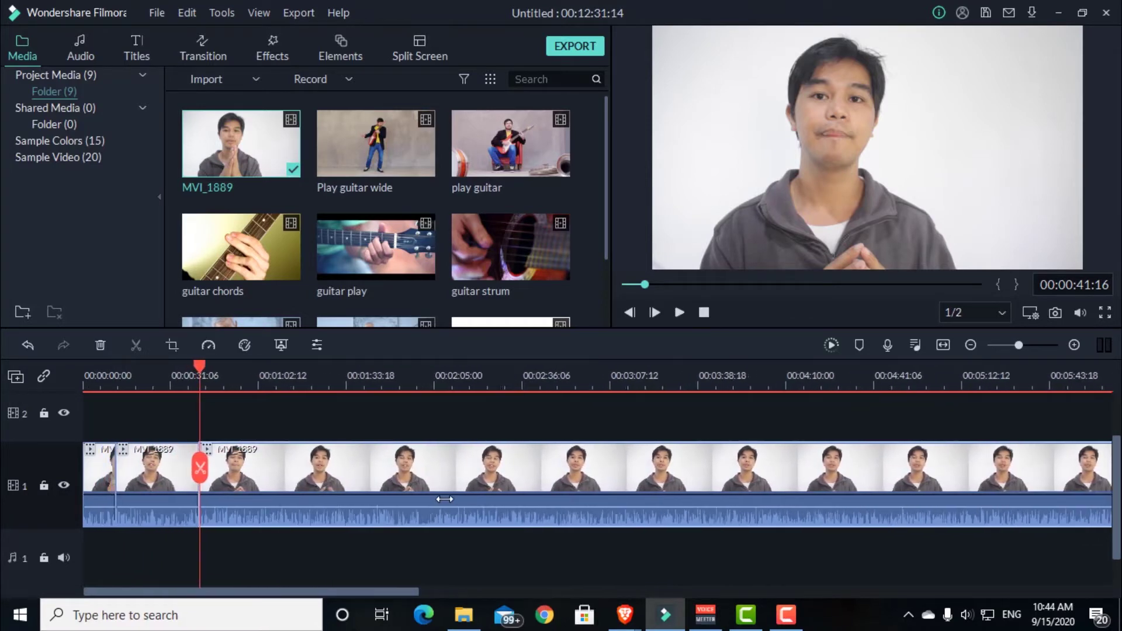
scroll(445, 498, "down", 1)
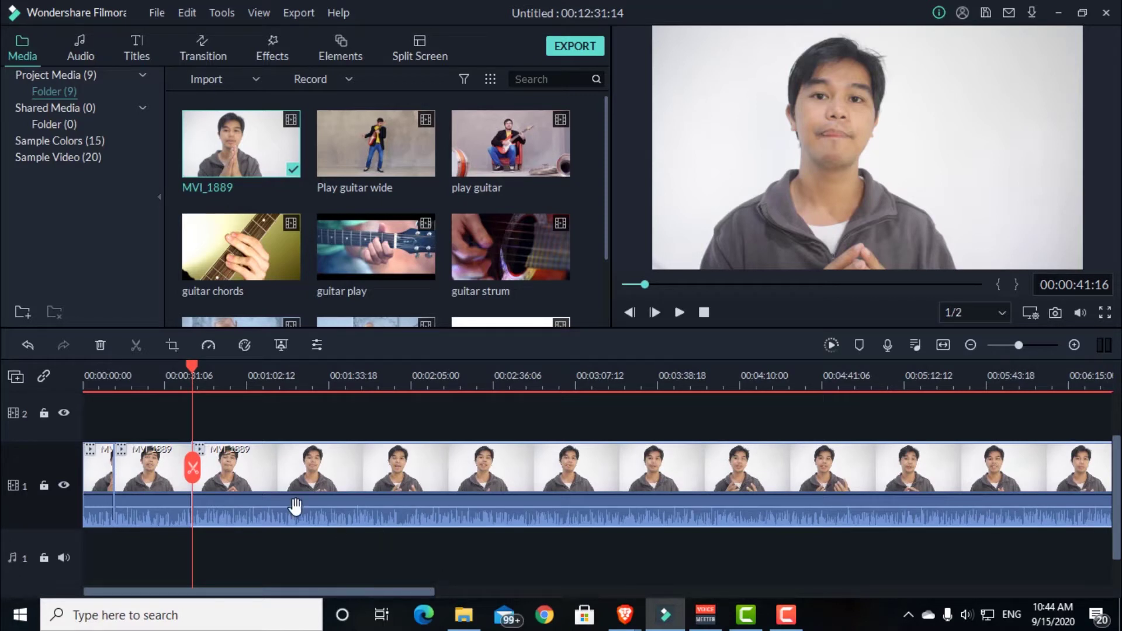
left_click(107, 382)
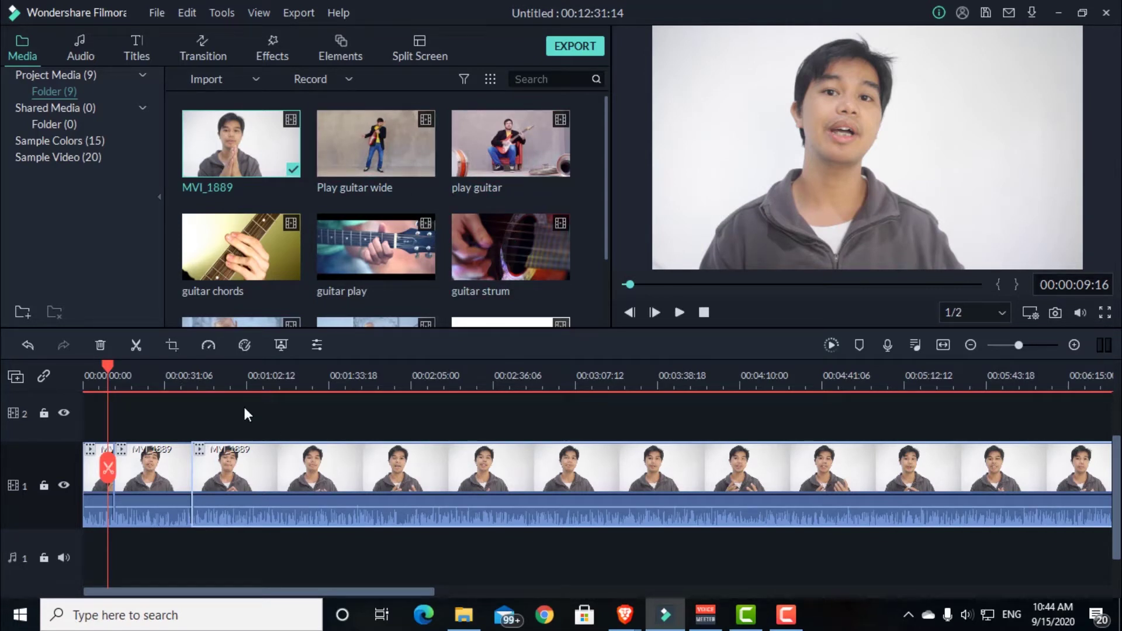
mouse_move(109, 360)
left_mouse_down()
mouse_move(93, 366)
mouse_move(103, 365)
left_mouse_up()
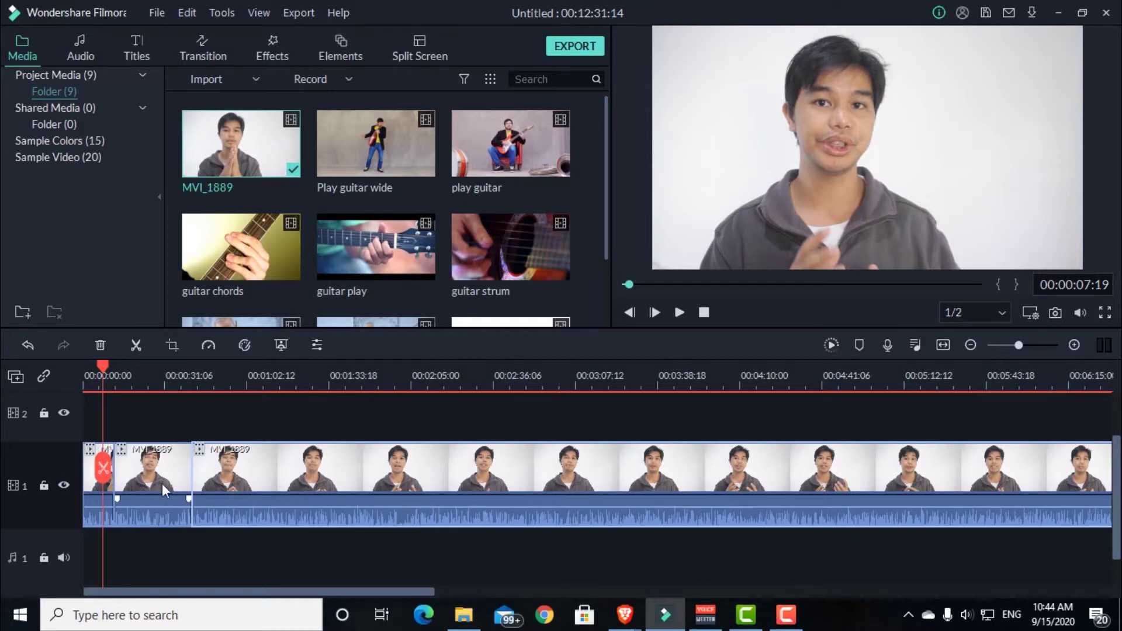
key("ctrl+z")
left_click_drag(212, 471, 185, 421)
Place the Logo reveal clip directly after the first MVI_1889 piece and trim about eight frames off its start
scroll(498, 274, "down", 2)
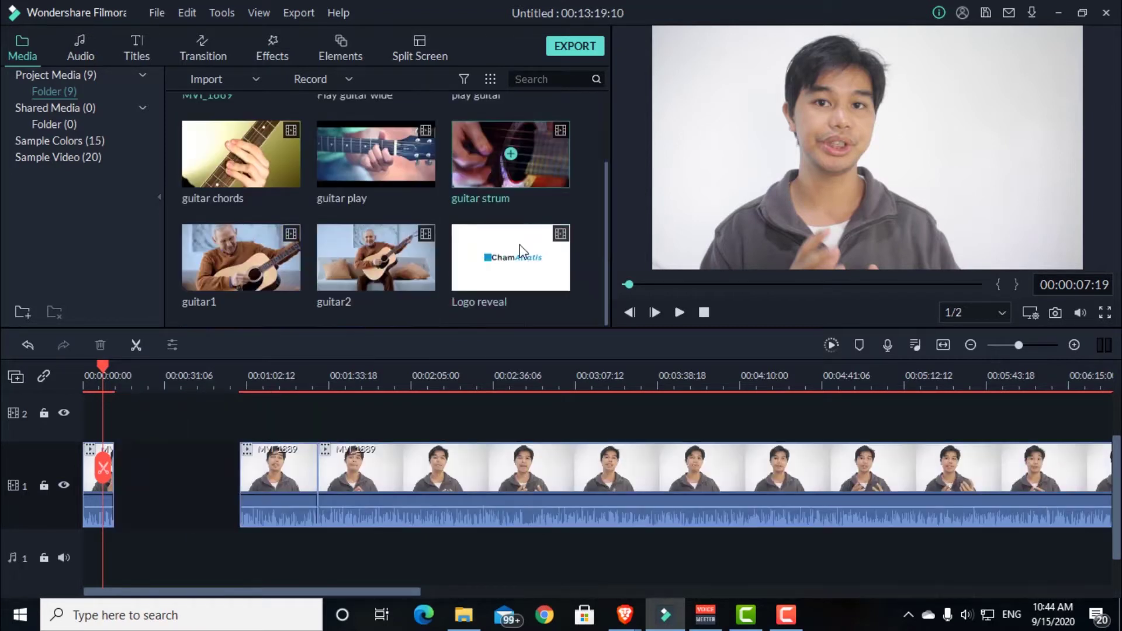
left_click_drag(507, 270, 144, 471)
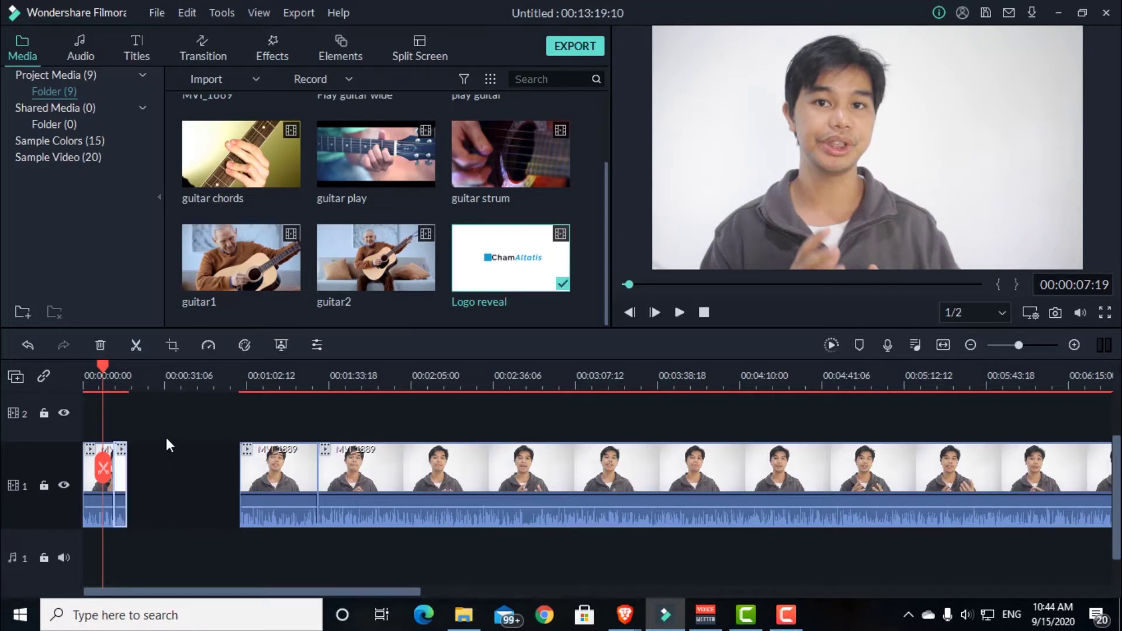
left_click_drag(118, 380, 295, 369)
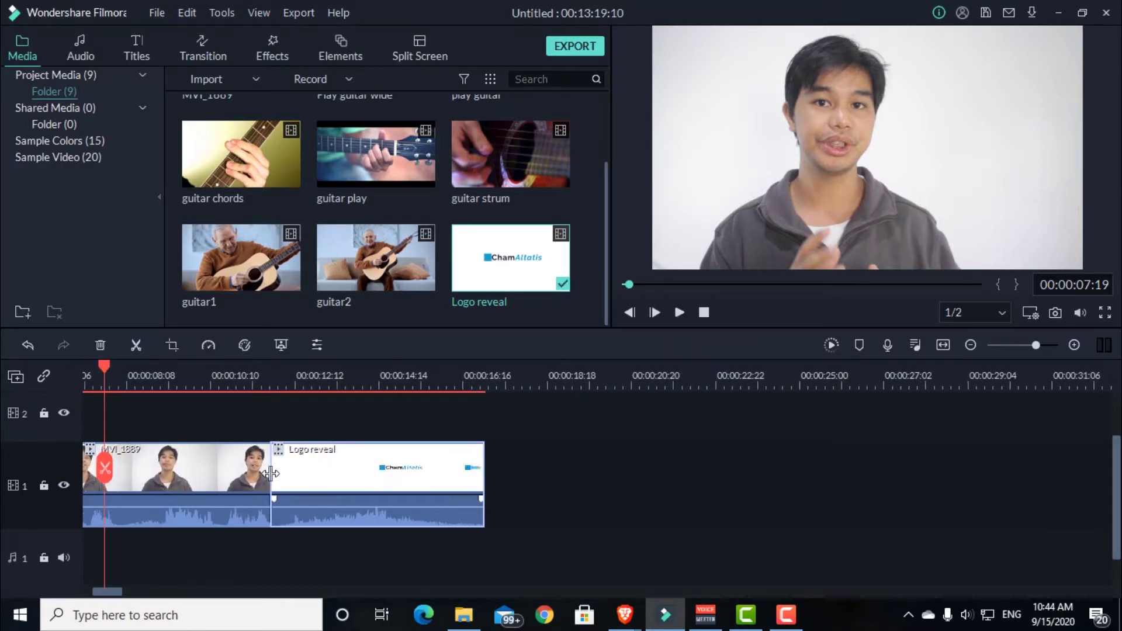
left_click_drag(271, 472, 284, 472)
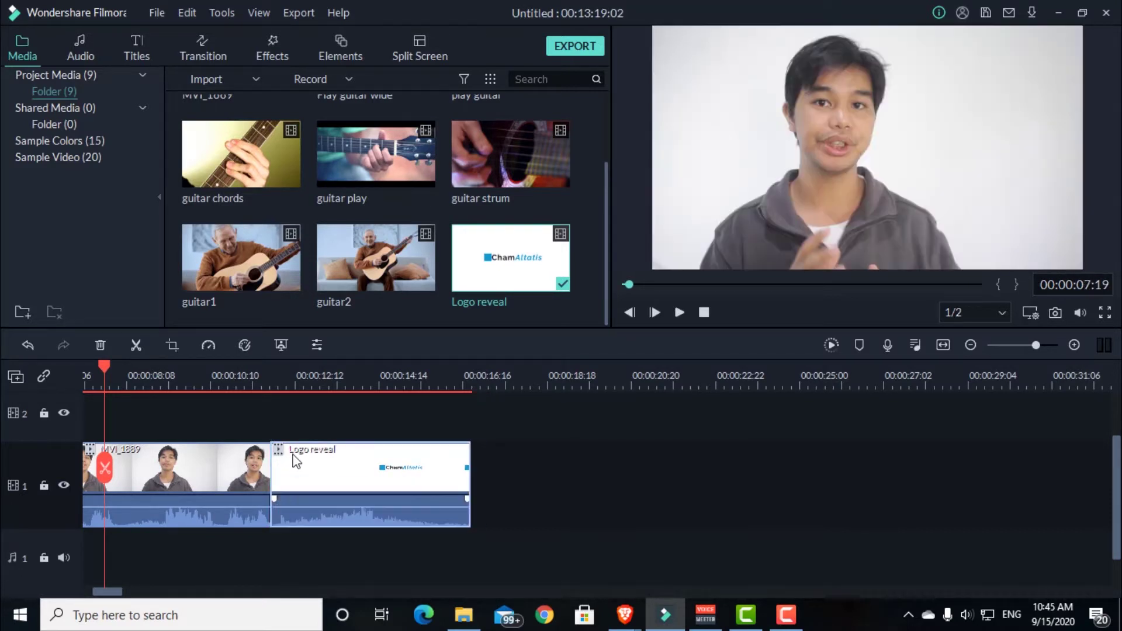
left_click(286, 400)
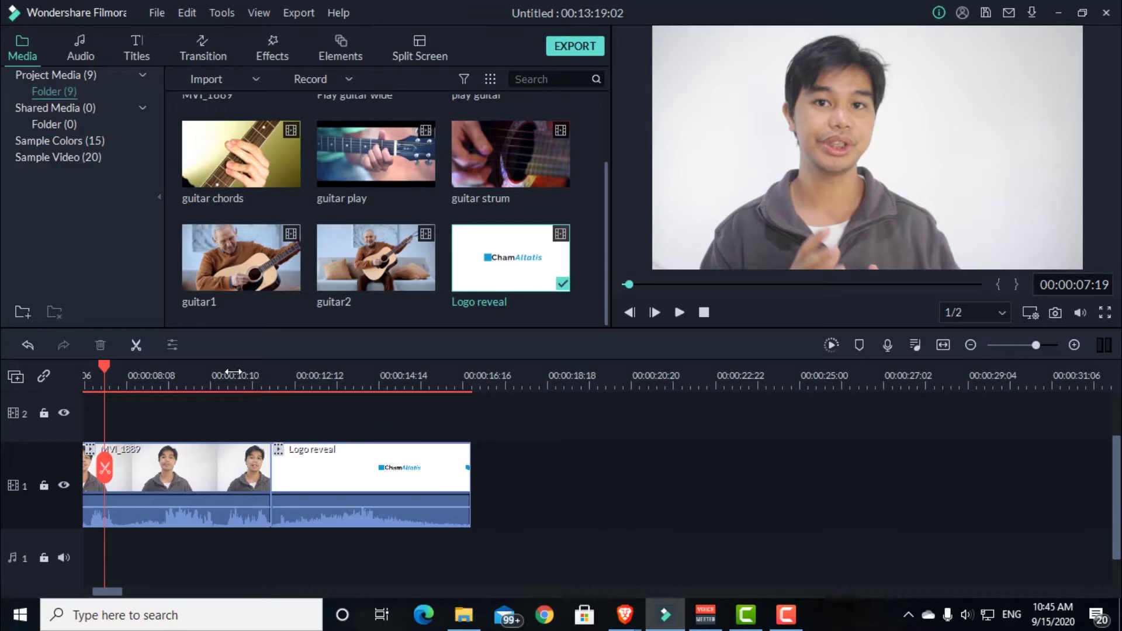
Add a Dissolve transition between the first MVI_1889 piece and the Logo reveal clip, shorten it, and play across the cut
scroll(230, 372, "up", 1)
left_click_drag(107, 366, 301, 385)
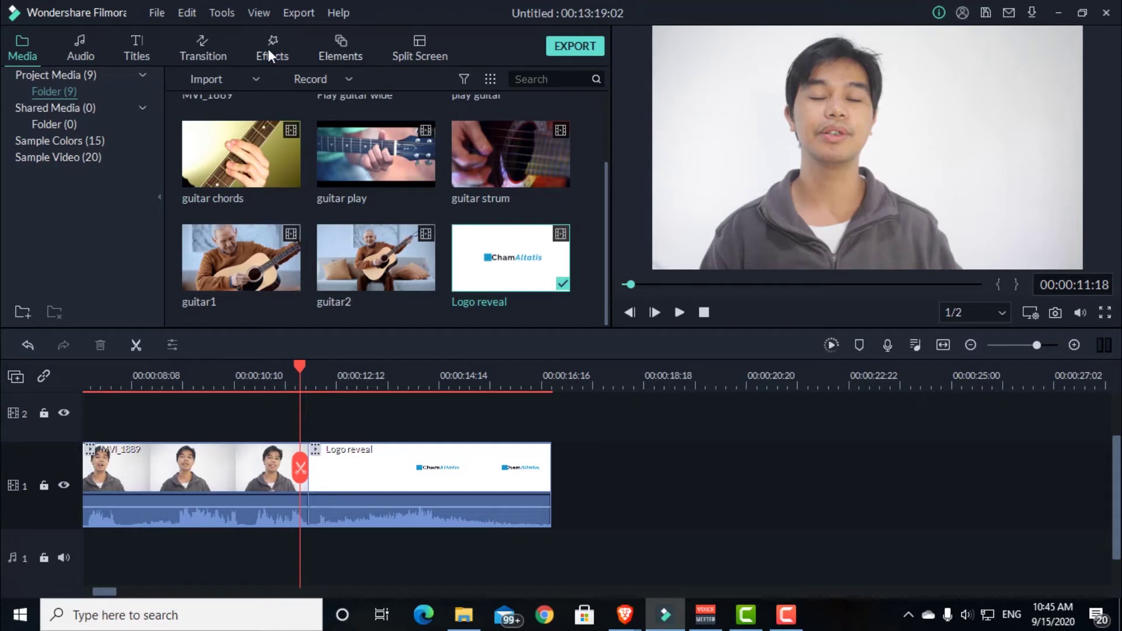
left_click(211, 44)
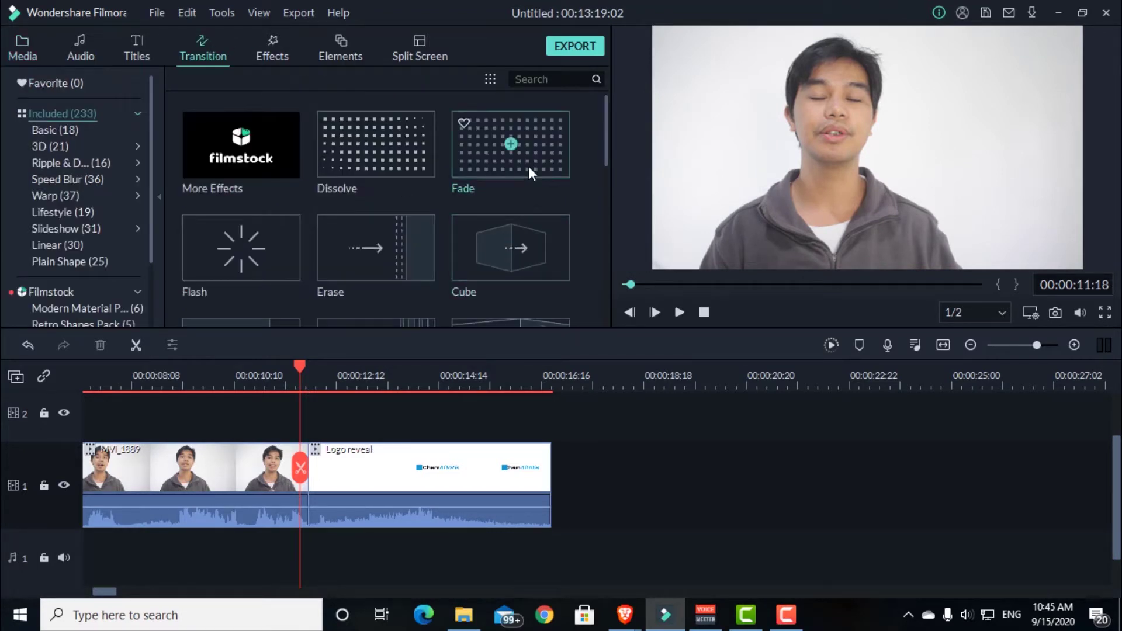
scroll(559, 192, "down", 5)
scroll(559, 192, "up", 5)
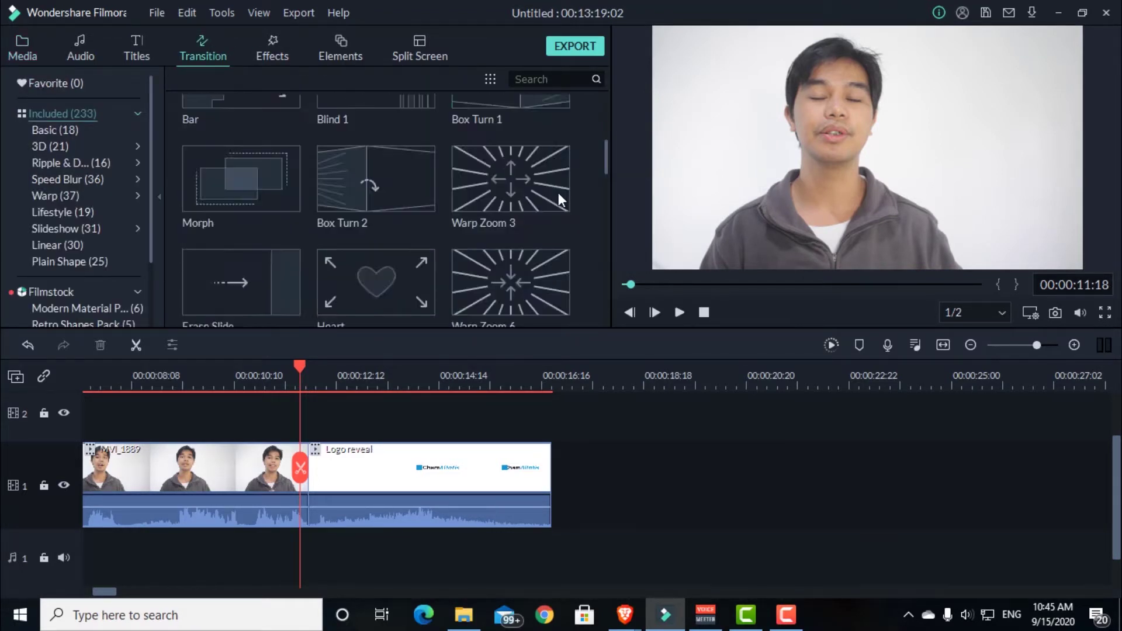
scroll(559, 191, "down", 5)
scroll(558, 192, "up", 5)
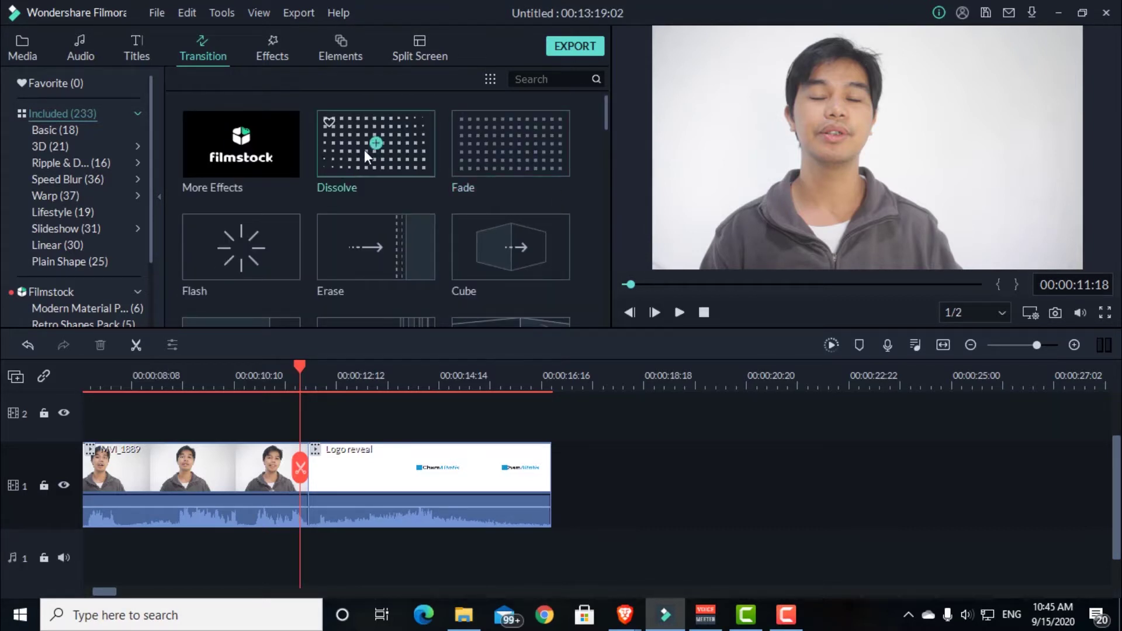
left_click_drag(364, 150, 350, 494)
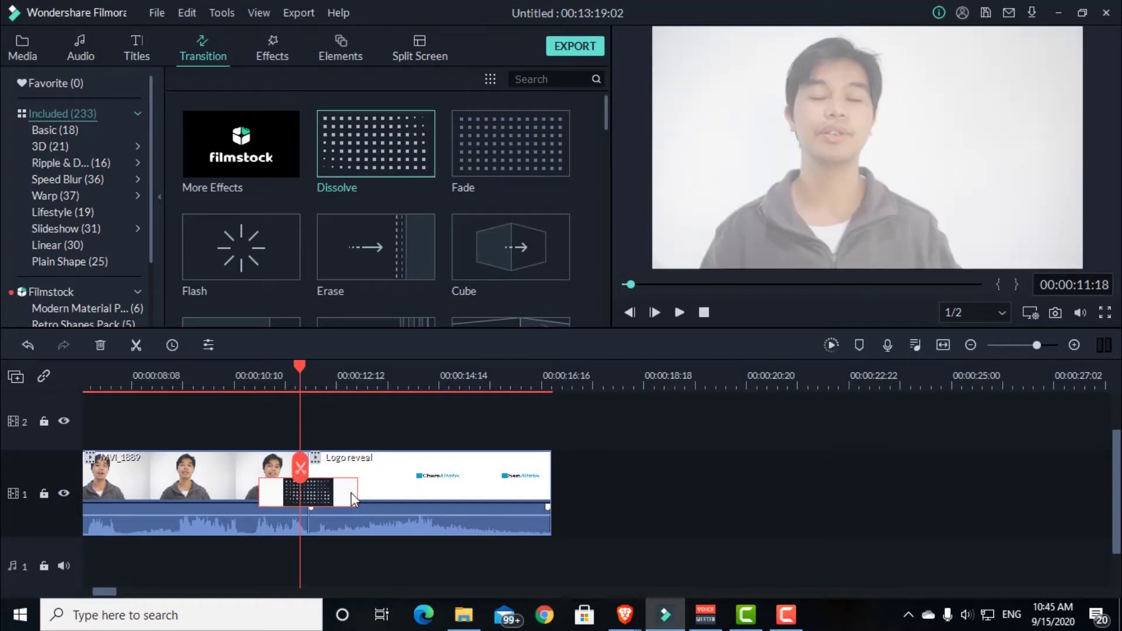
left_click_drag(359, 494, 316, 500)
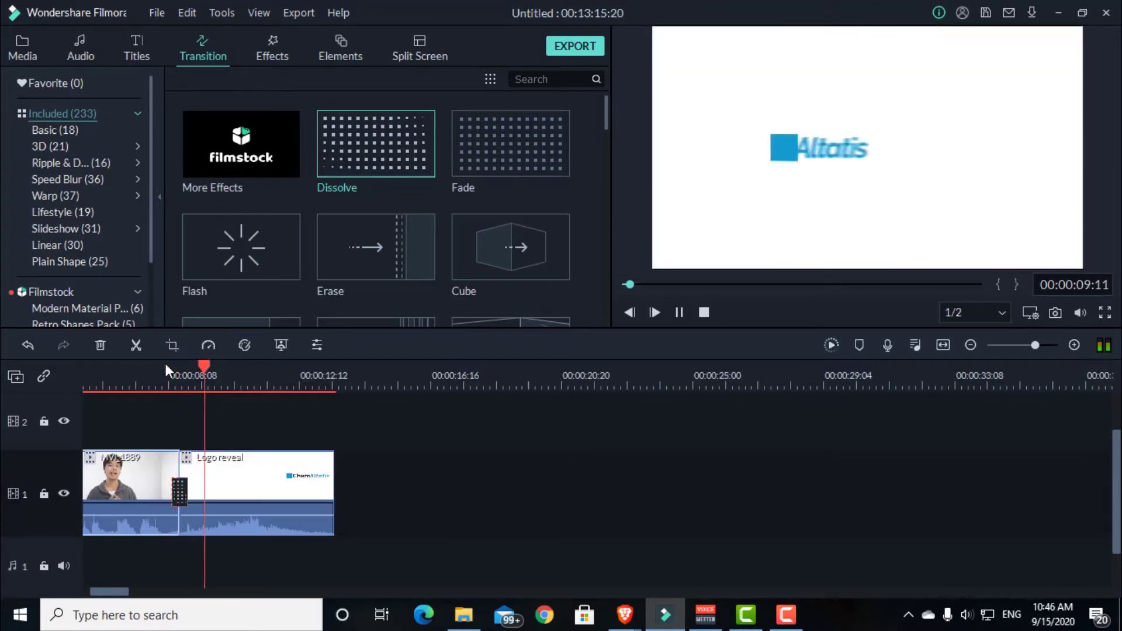
key("space")
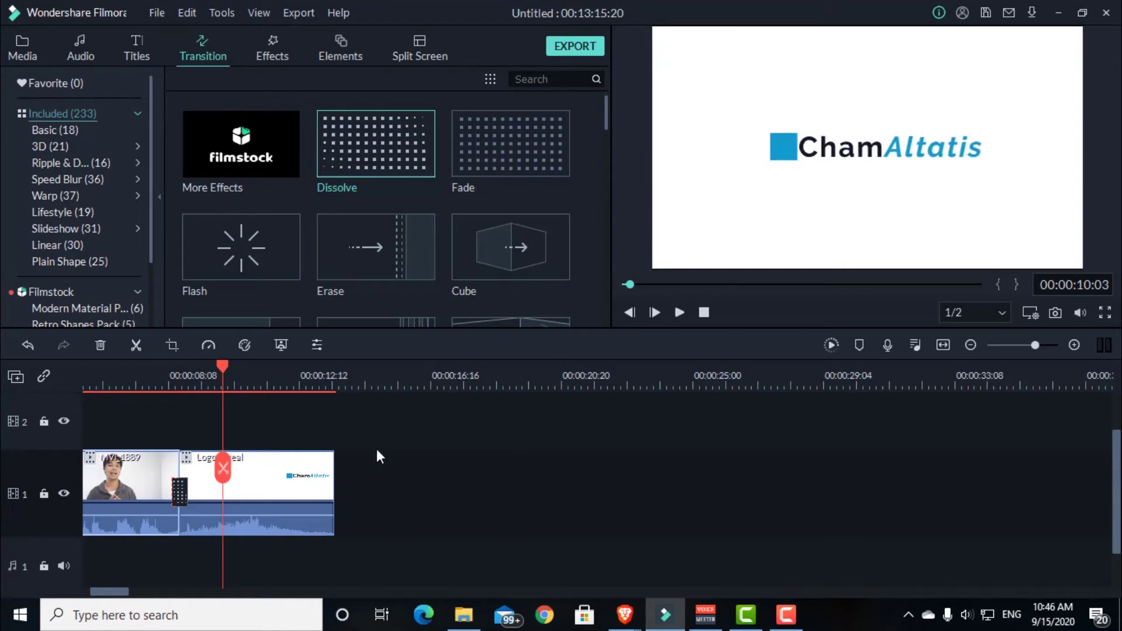
Close the gap between the Logo reveal clip and the MVI_1889 pieces that follow it
scroll(150, 379, "down", 3)
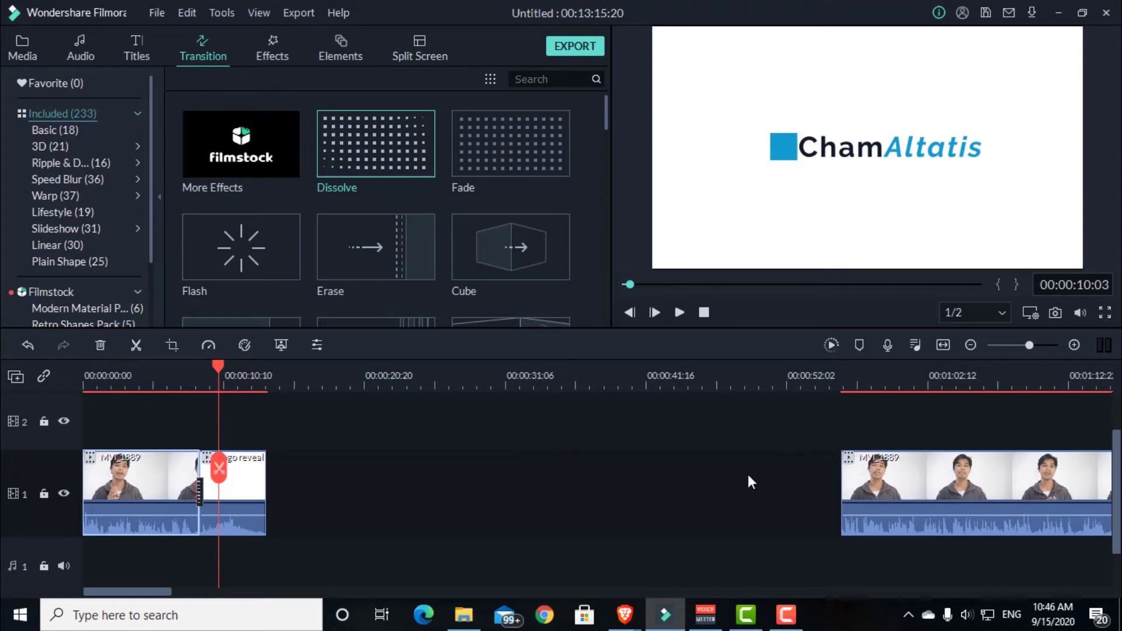
scroll(375, 379, "down", 2)
left_click(371, 499)
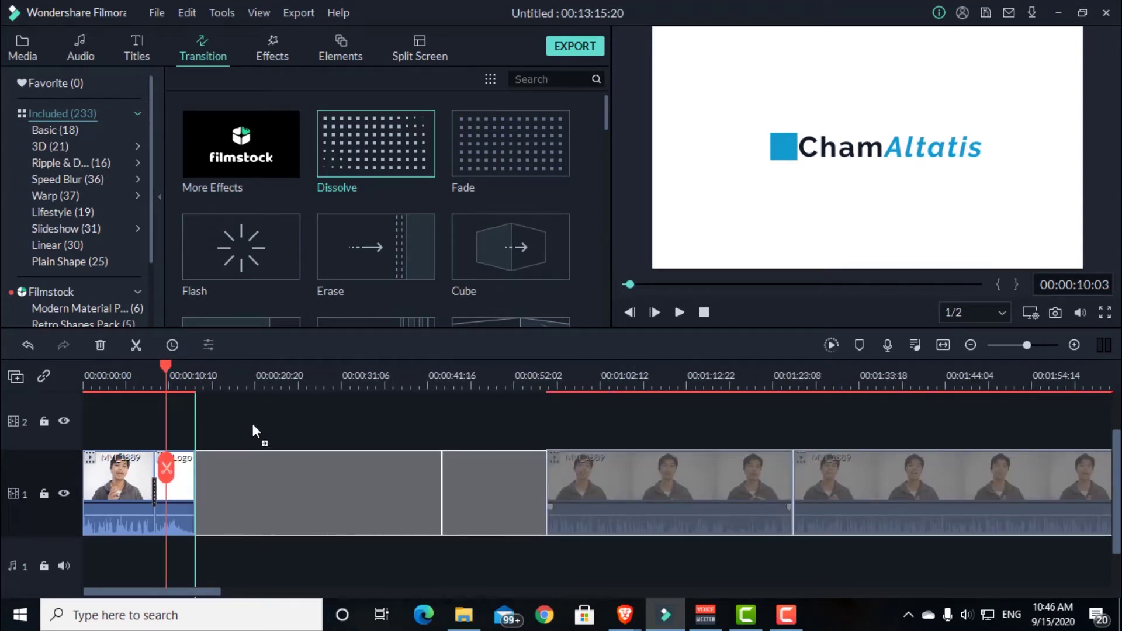
key("Delete")
Trim about half a second off the end of the Logo reveal clip, close to the playhead at 00:00:12:14
left_click_drag(171, 364, 187, 366)
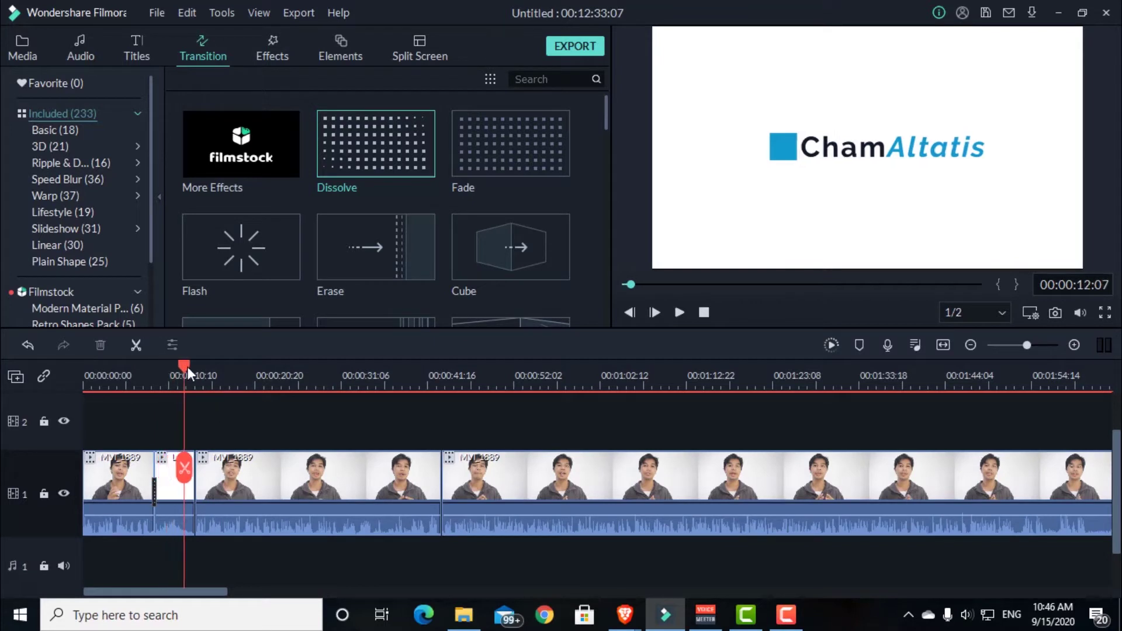
scroll(331, 374, "up", 1)
scroll(331, 374, "up", 1)
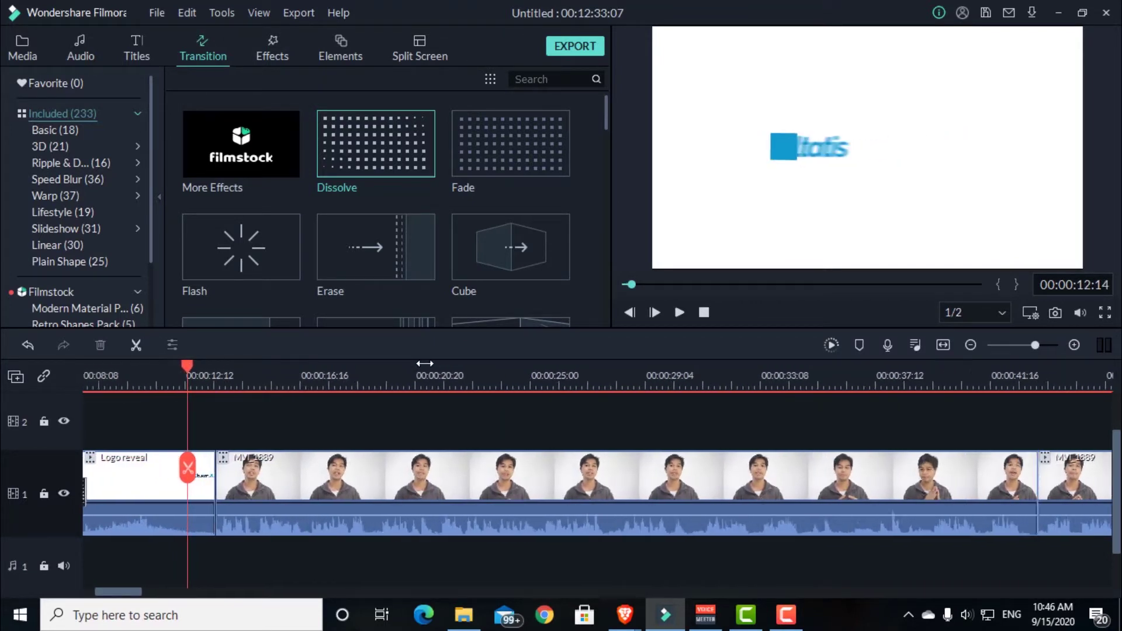
left_click_drag(214, 509, 199, 512)
left_click(229, 426)
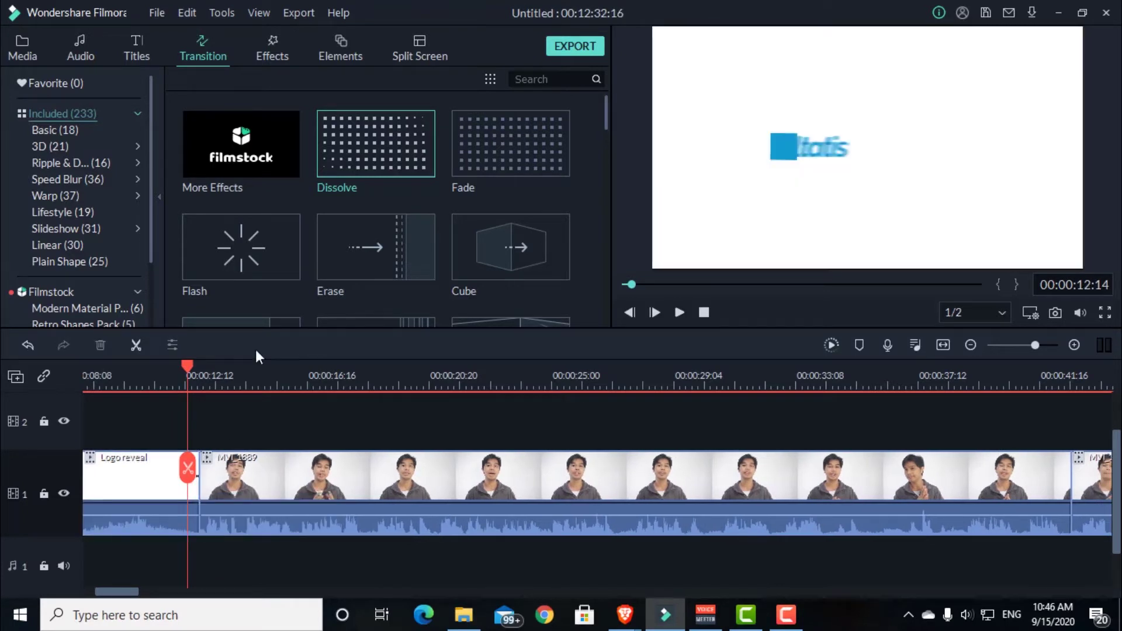
Add a short Dissolve transition between the Logo reveal clip and the second MVI_1889 piece and play across it
left_click_drag(217, 494, 226, 493)
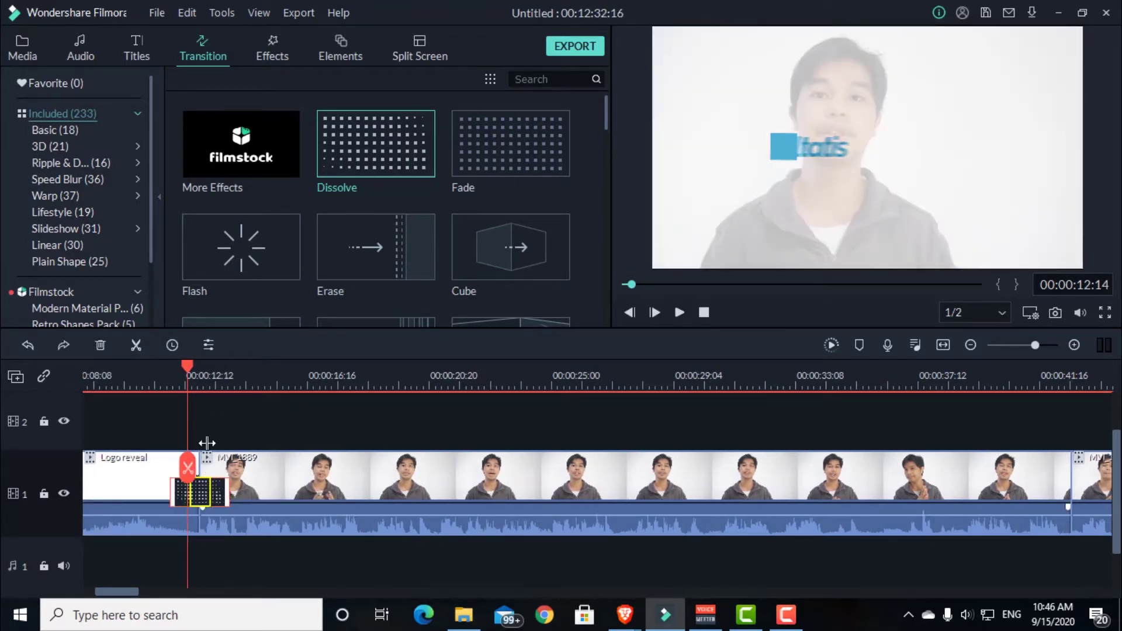
left_click(255, 393)
key("space")
key("space")
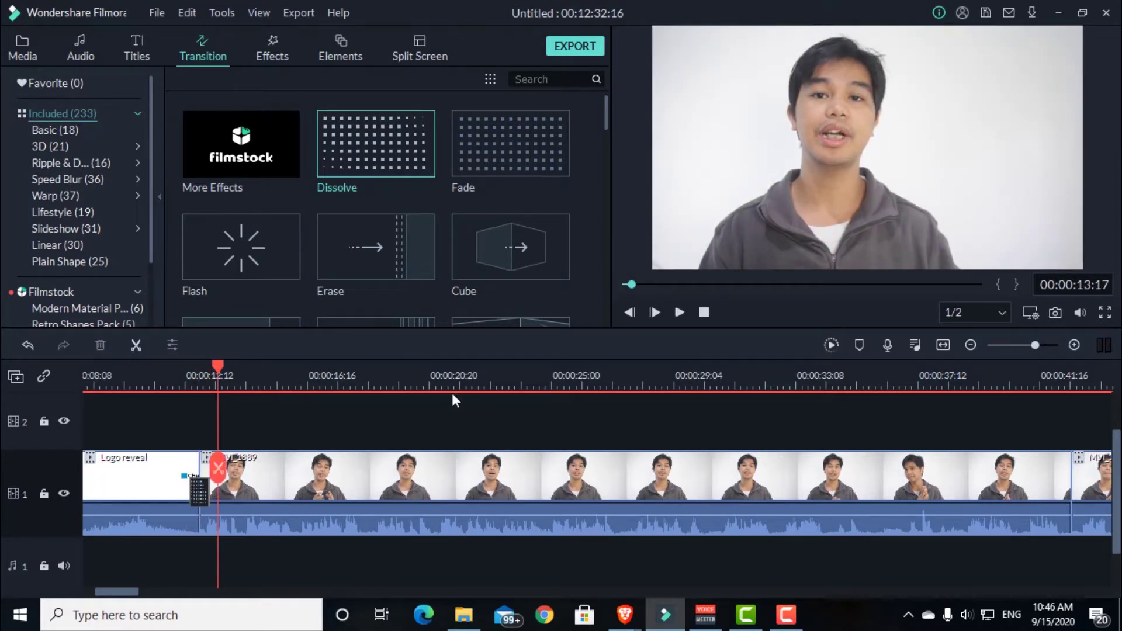
Place the Play guitar wide clip on video track 2, starting at 00:00:20:10 above the second MVI_1889 piece
left_click_drag(388, 378, 310, 385)
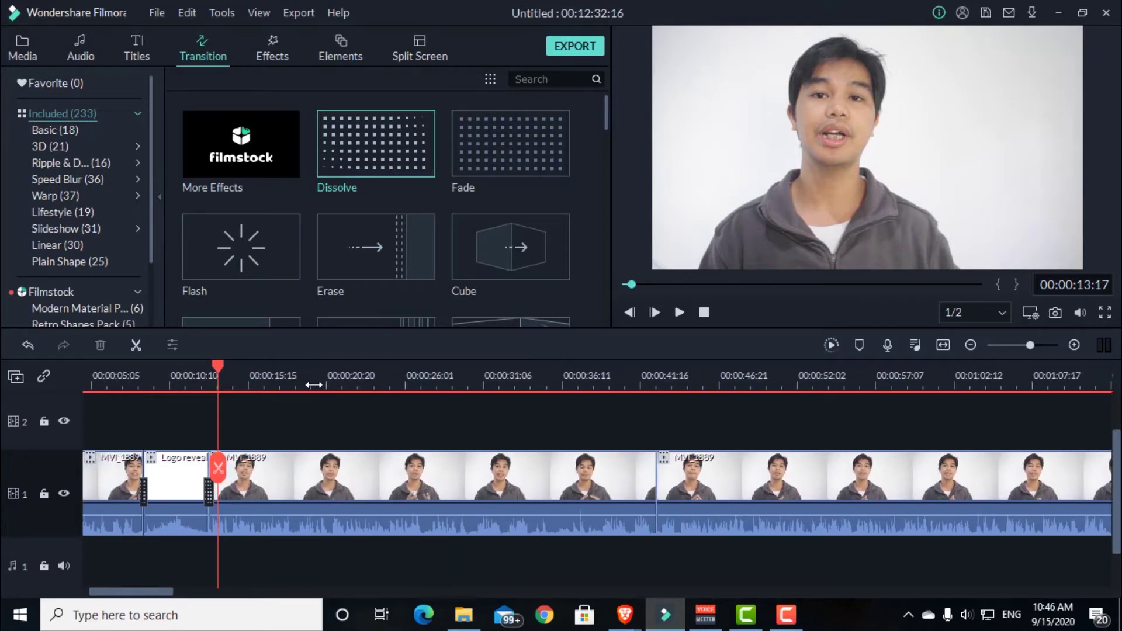
left_click_drag(233, 374, 323, 380)
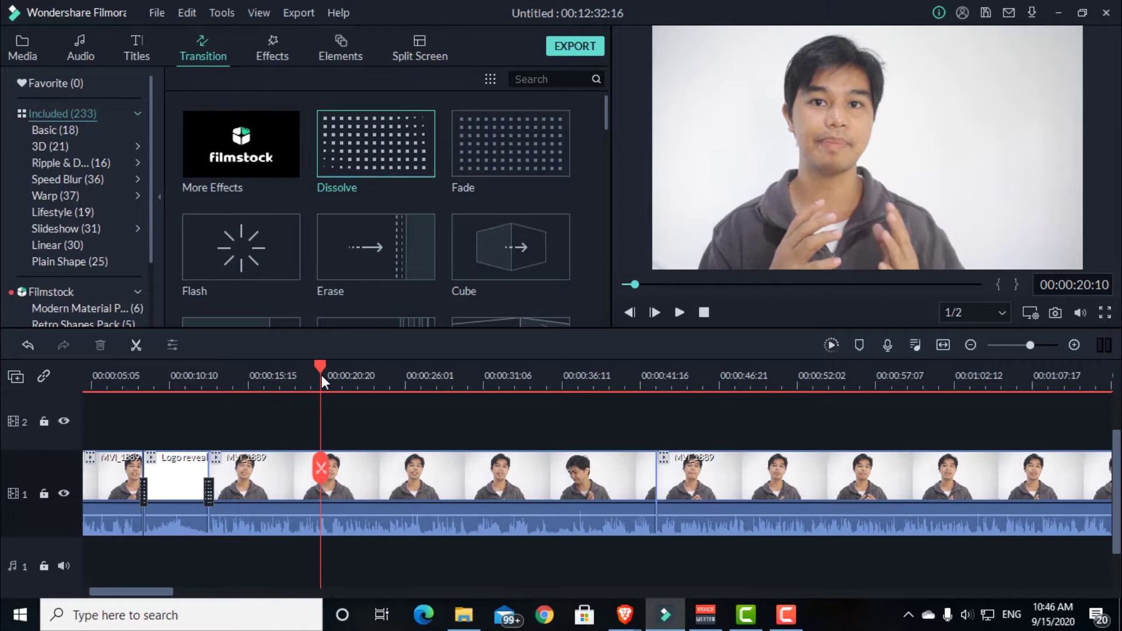
left_click(23, 50)
scroll(468, 225, "down", 2)
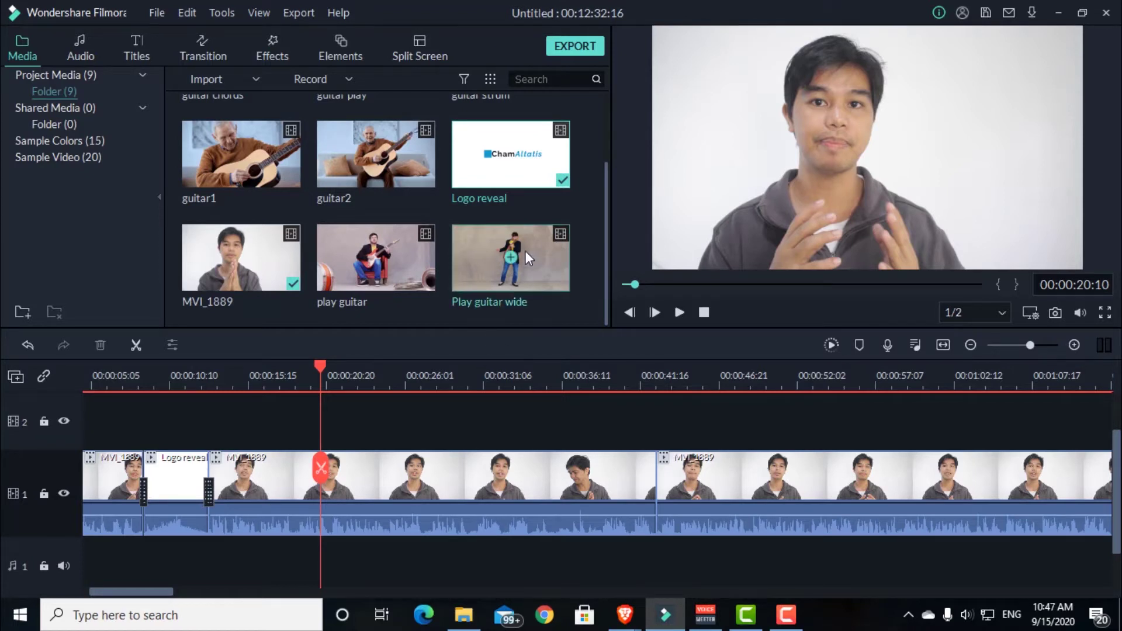
left_click_drag(532, 257, 357, 386)
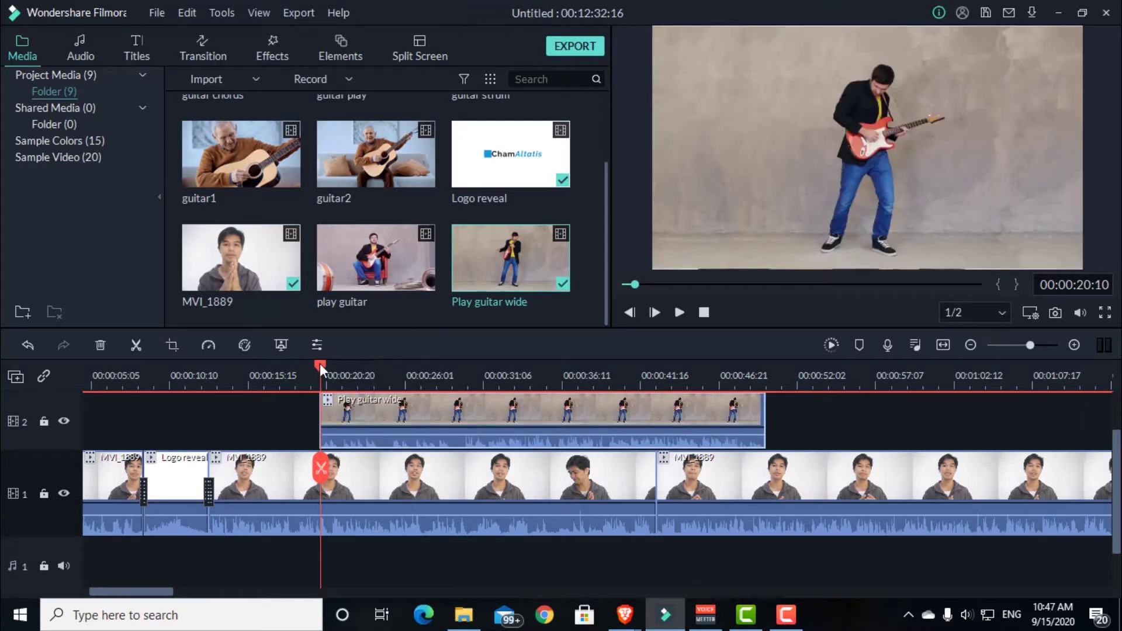
Silence the Play guitar wide clip by lowering its audio level all the way on the timeline
scroll(804, 415, "up", 1)
scroll(804, 415, "down", 1)
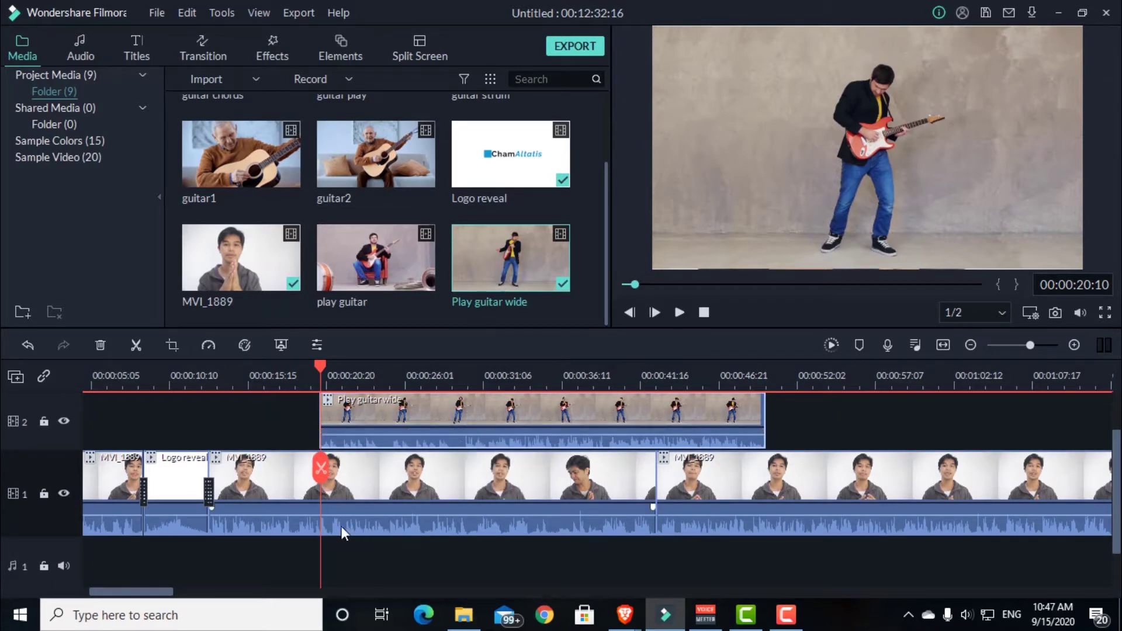
left_click_drag(427, 431, 500, 445)
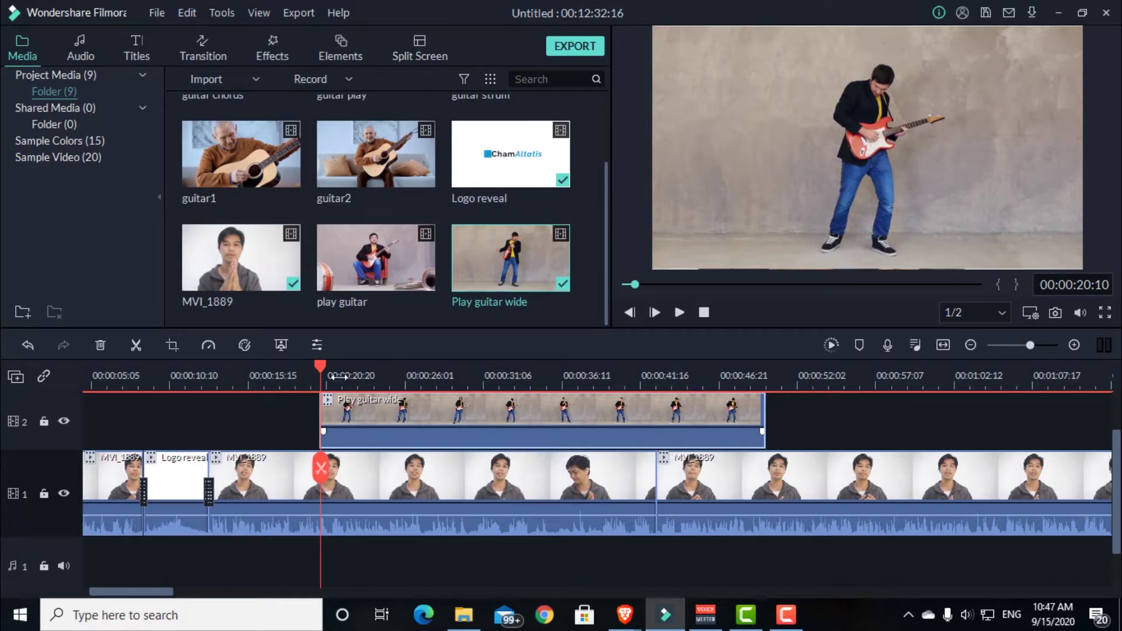
Trim the end of the Play guitar wide clip so it lasts about seven seconds
scroll(320, 362, "up", 2)
left_click_drag(324, 367, 562, 374)
left_click_drag(899, 431, 566, 431)
left_click_drag(903, 421, 466, 416)
Play across the cut between the second and third MVI_1889 pieces from 00:00:42:03, stopping at 00:00:43:07
left_click(483, 371)
left_click_drag(482, 370, 749, 409)
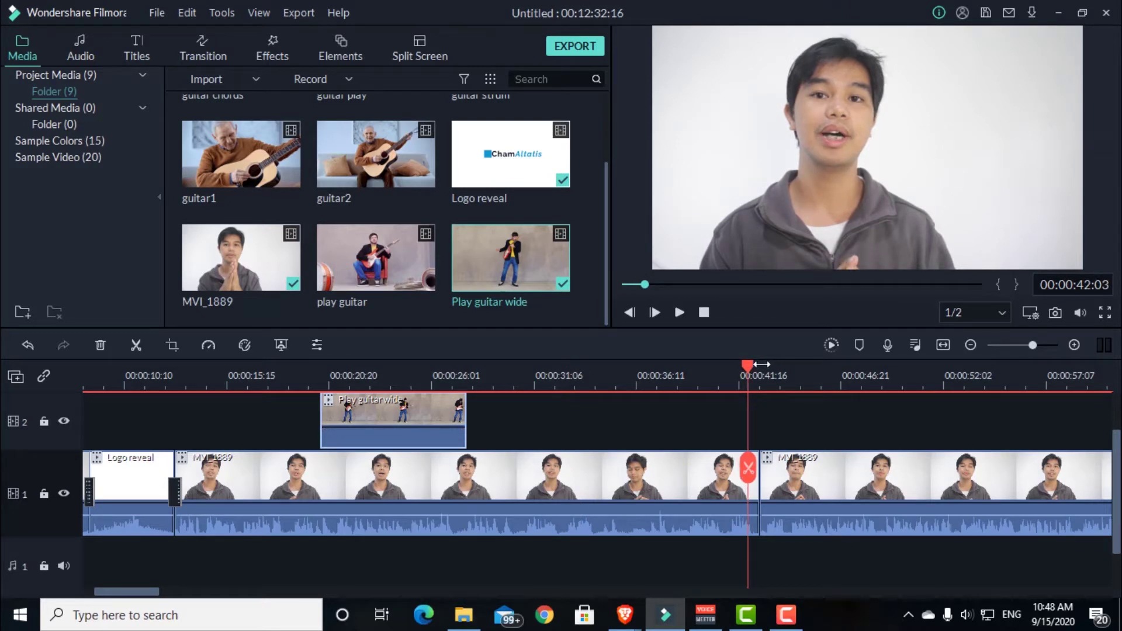
key("space")
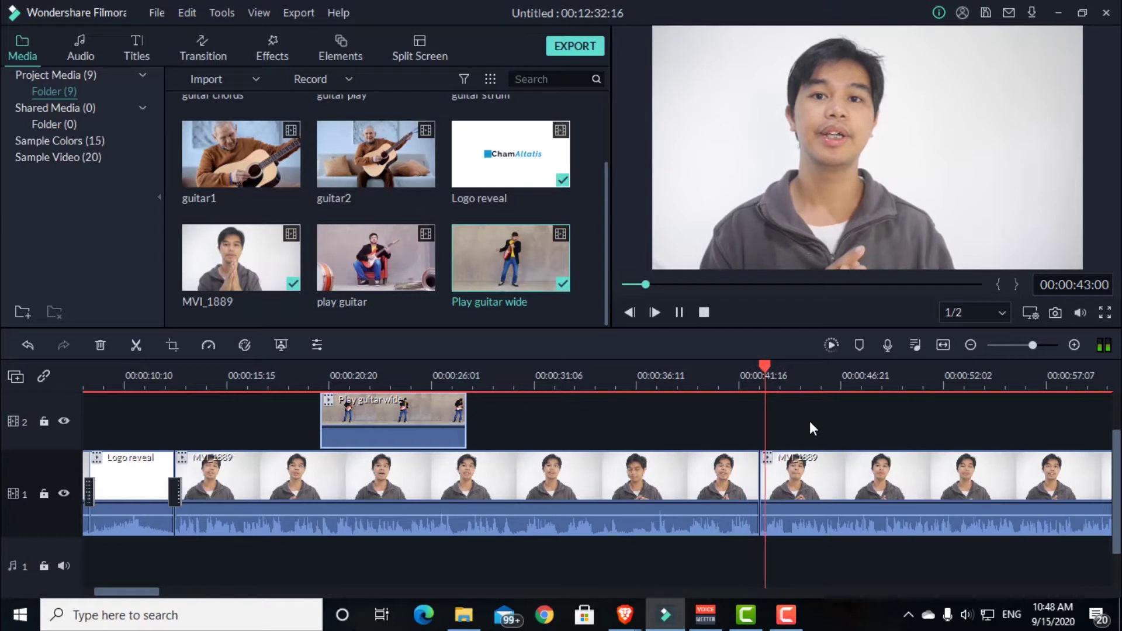
key("space")
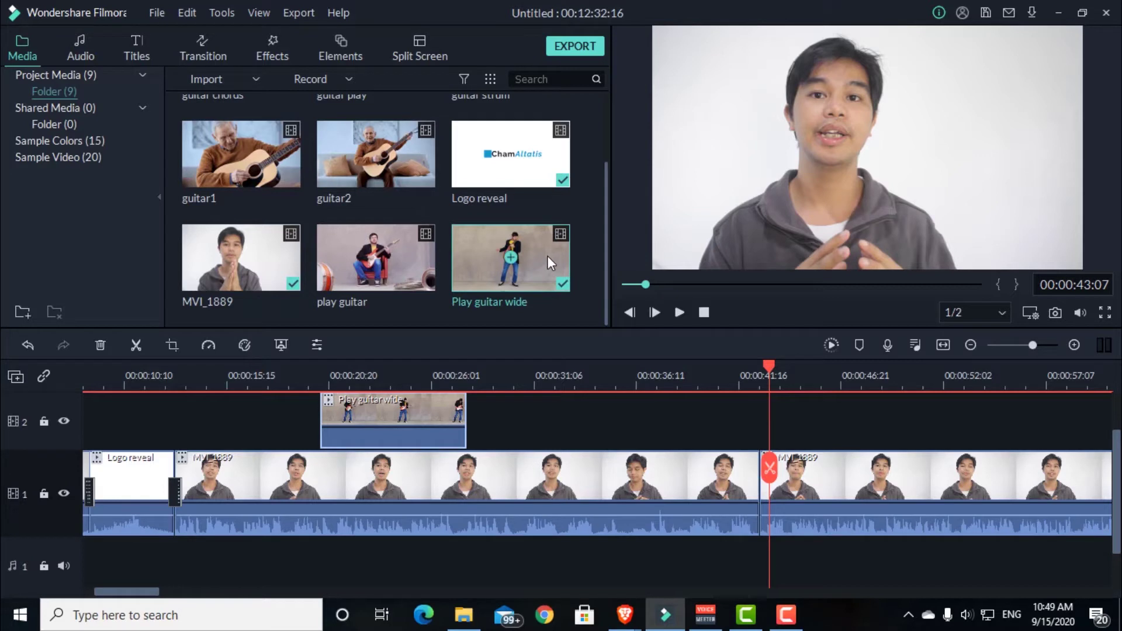
Place the play guitar clip on video track 2 across the cut between the second and third MVI_1889 pieces and trim its end
scroll(798, 425, "down", 1)
scroll(797, 426, "up", 1)
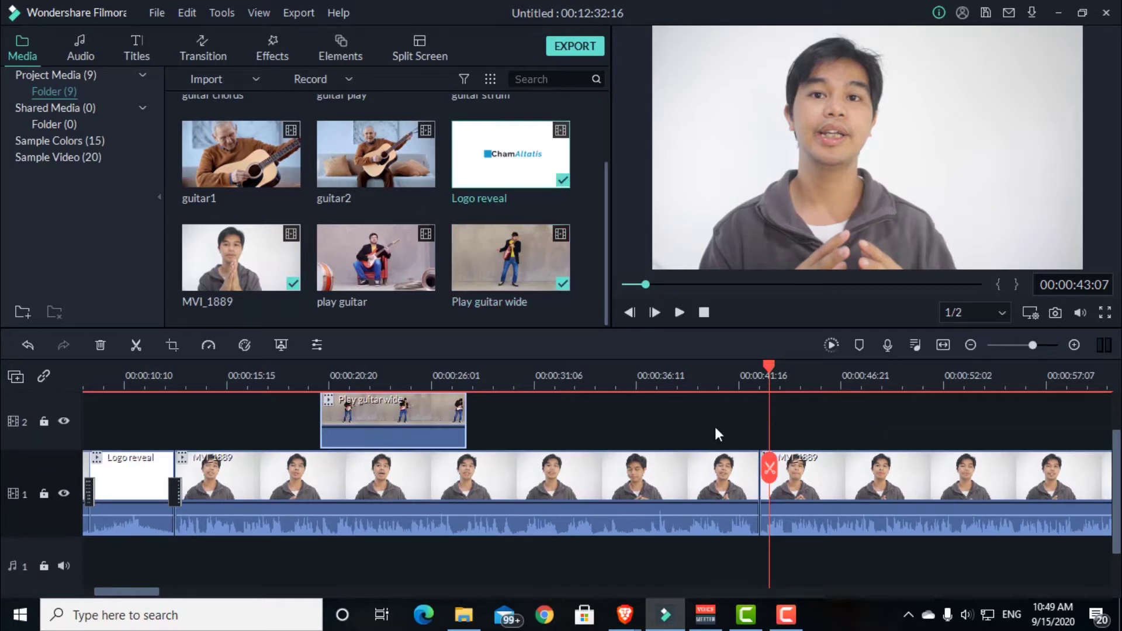
scroll(759, 526, "down", 1)
scroll(759, 526, "up", 1)
left_click(384, 261)
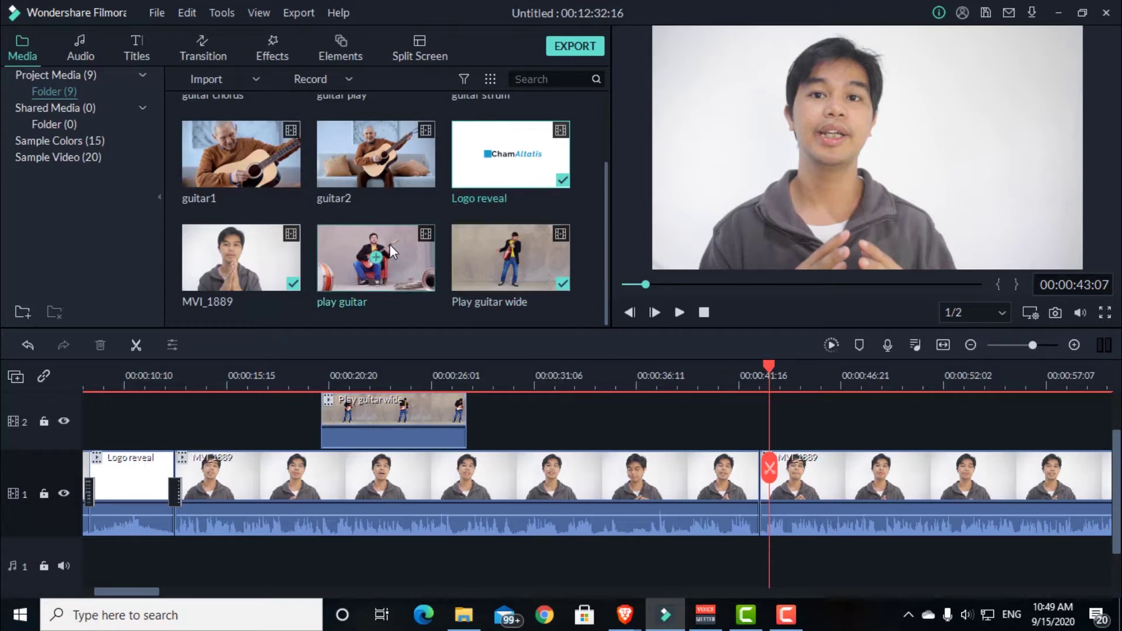
left_click_drag(389, 244, 752, 429)
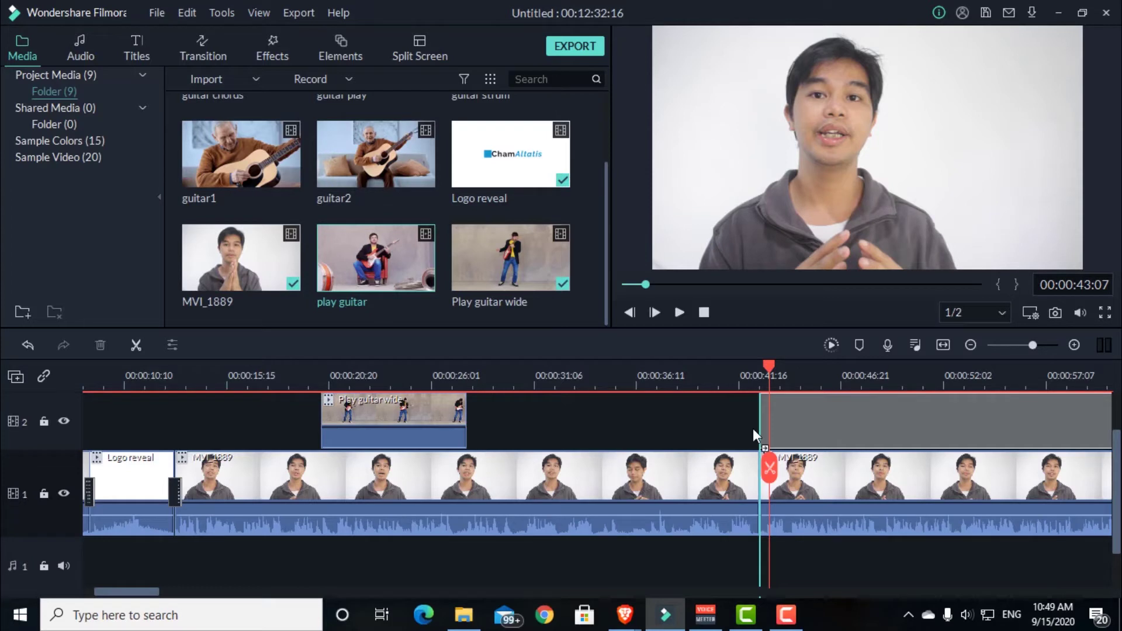
left_click_drag(833, 412, 753, 413)
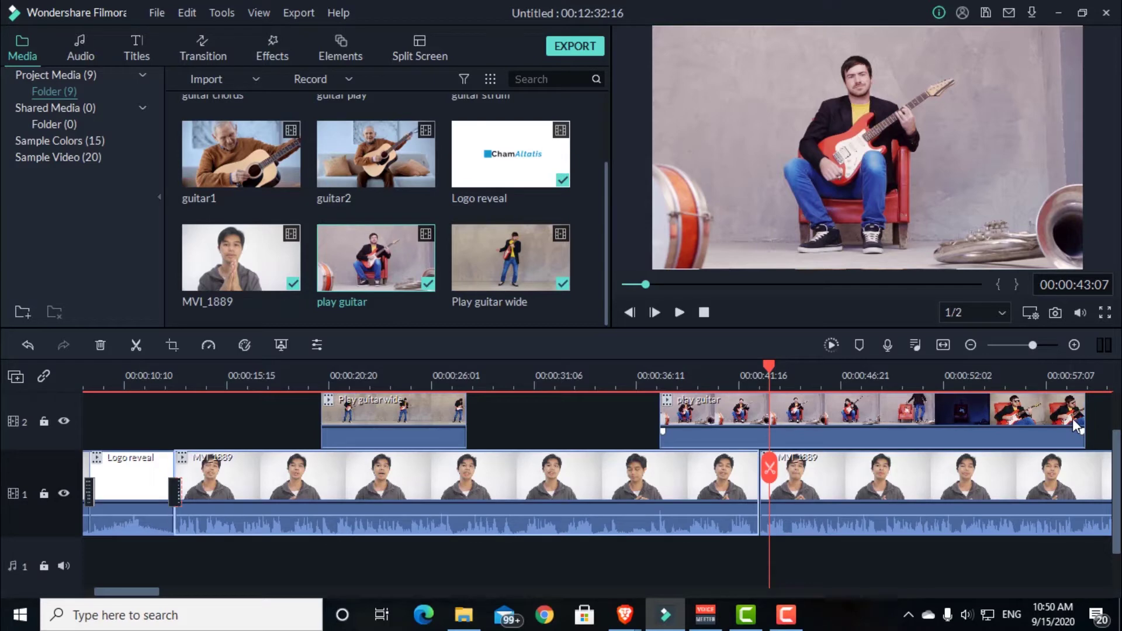
left_click_drag(1084, 405, 884, 417)
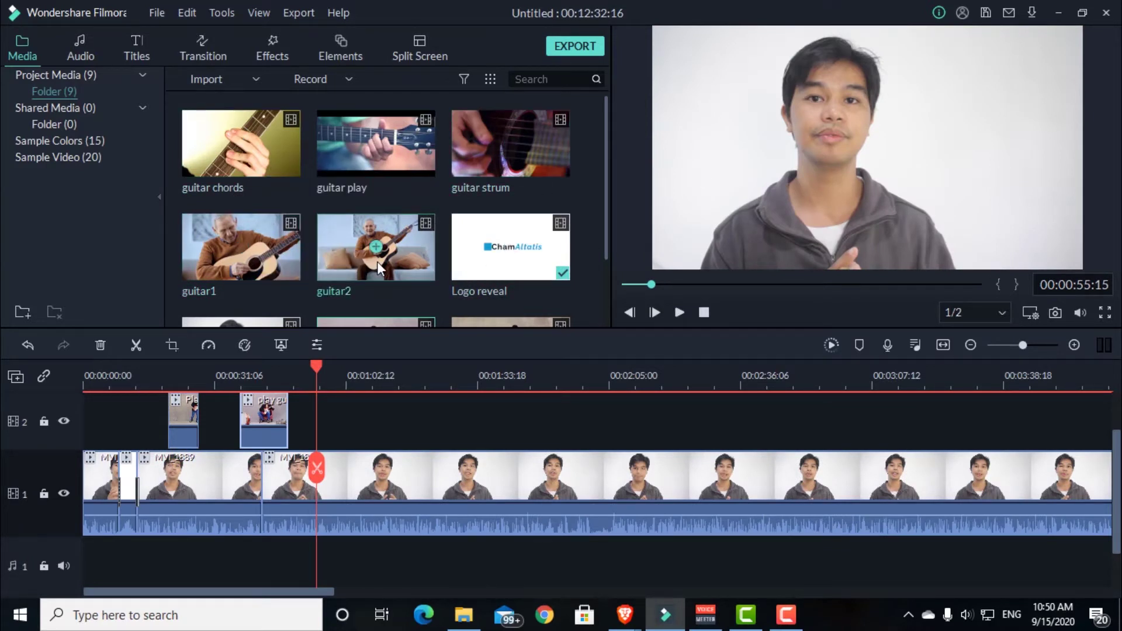
Place the guitar strum clip directly after play guitar on video track 2, and the guitar1 clip at 00:01:58:06
left_click_drag(532, 177, 353, 404)
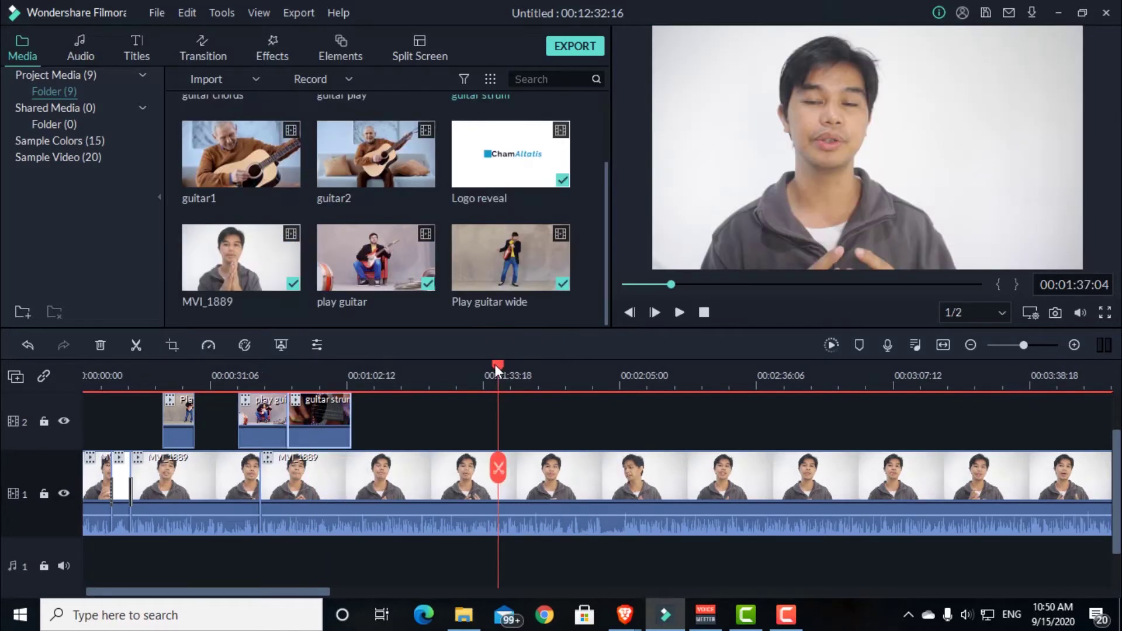
left_click_drag(494, 364, 591, 365)
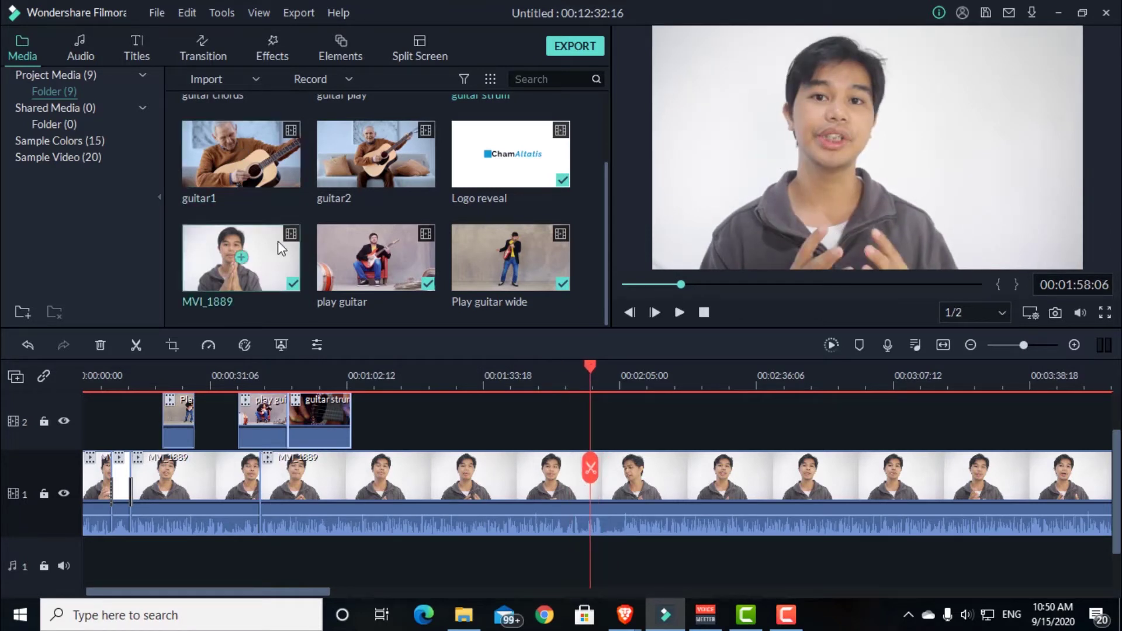
scroll(278, 241, "up", 2)
scroll(278, 241, "down", 2)
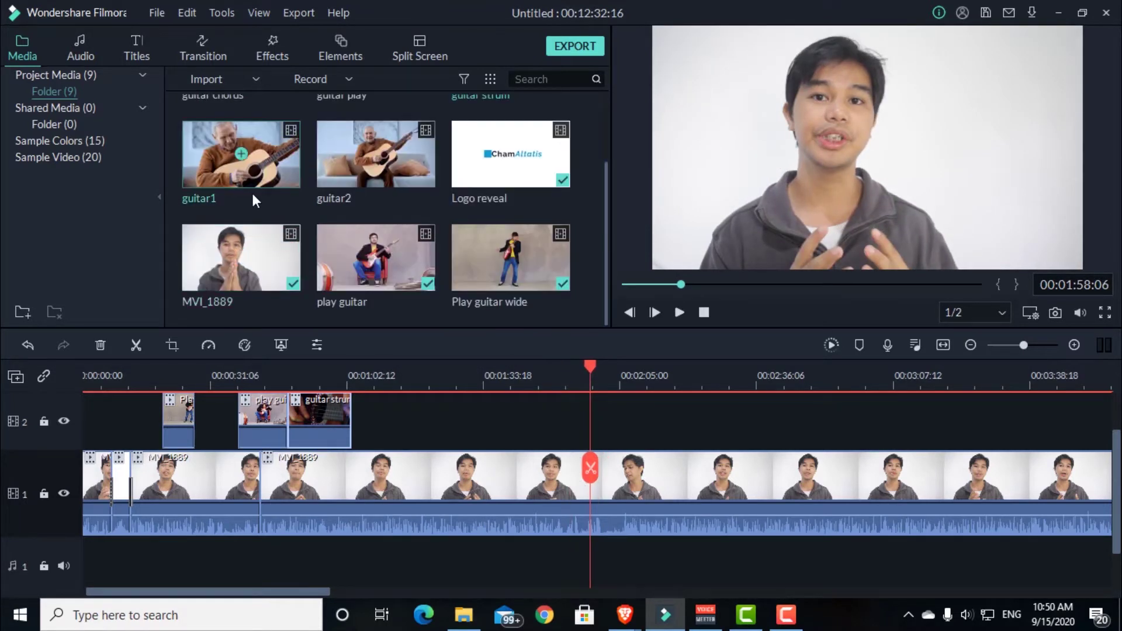
left_click_drag(251, 153, 623, 403)
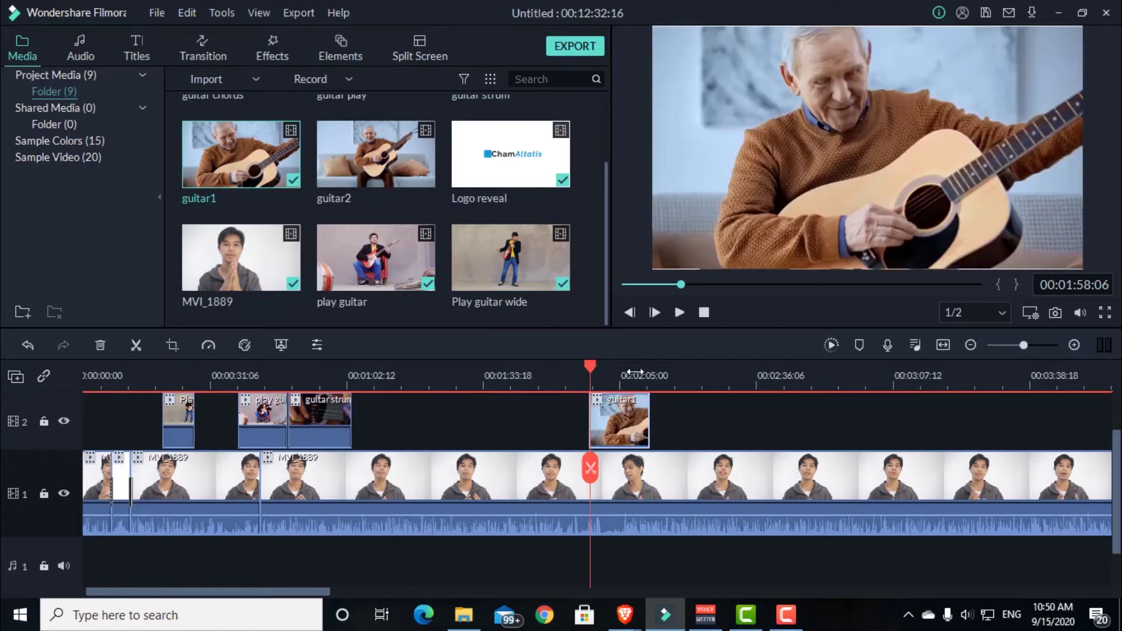
Preview the guitar1 overlay at 00:02:05:05 and the guitar2 overlay at 00:02:45:01, and return to the start of the timeline
left_click(620, 368)
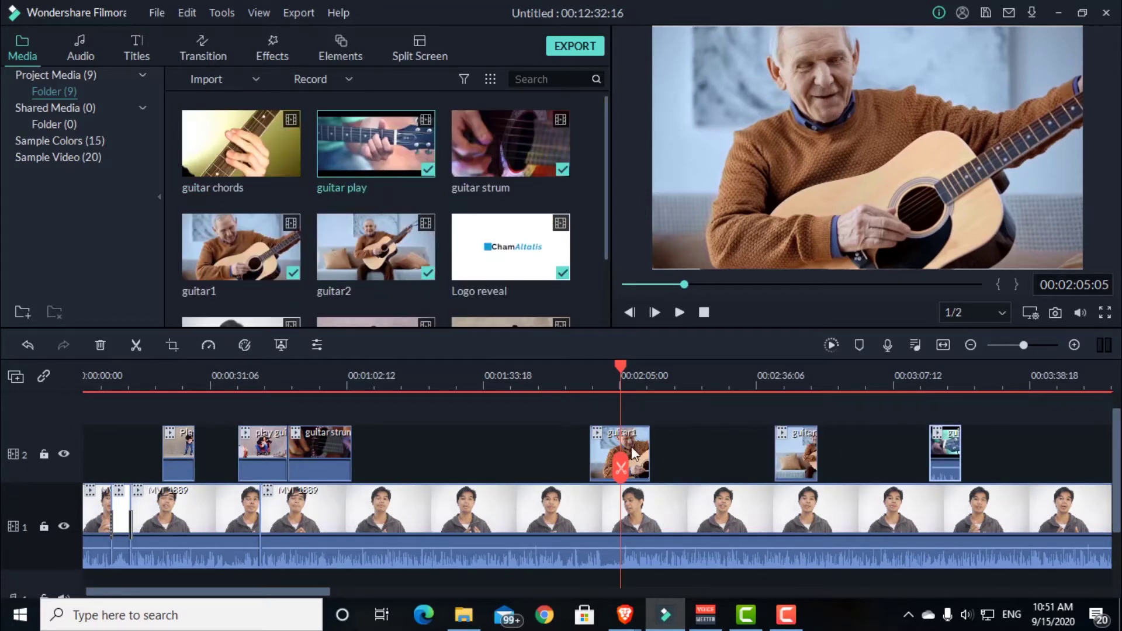
left_click(794, 378)
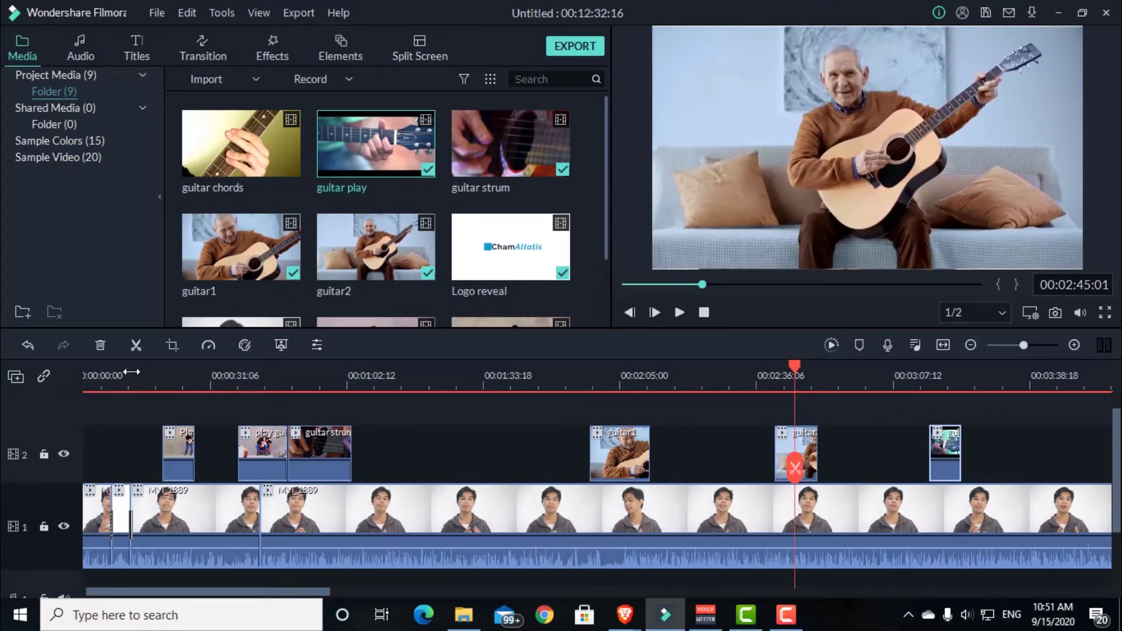
left_click(83, 386)
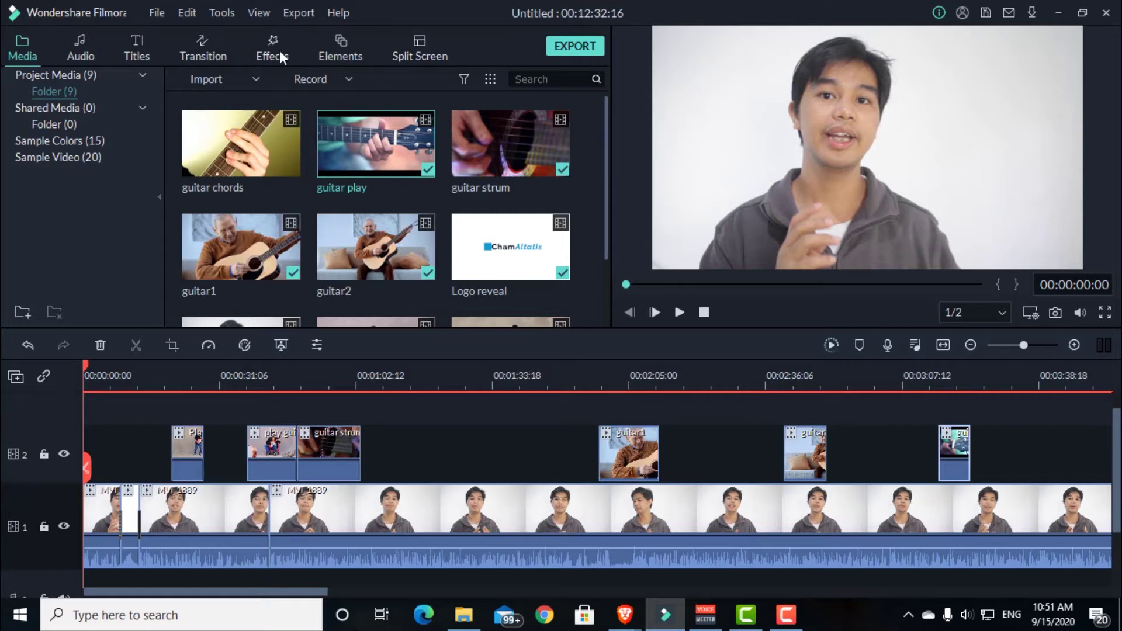
Look into the effects library and browse the included animated elements for graphics to overlay on the video
left_click(301, 44)
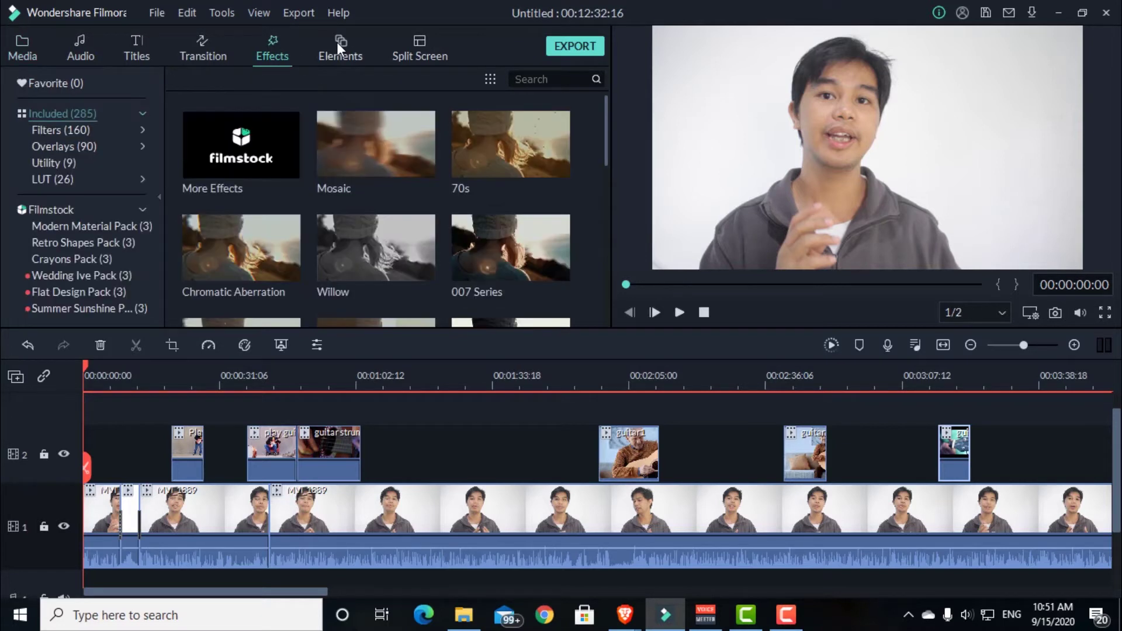
left_click(344, 42)
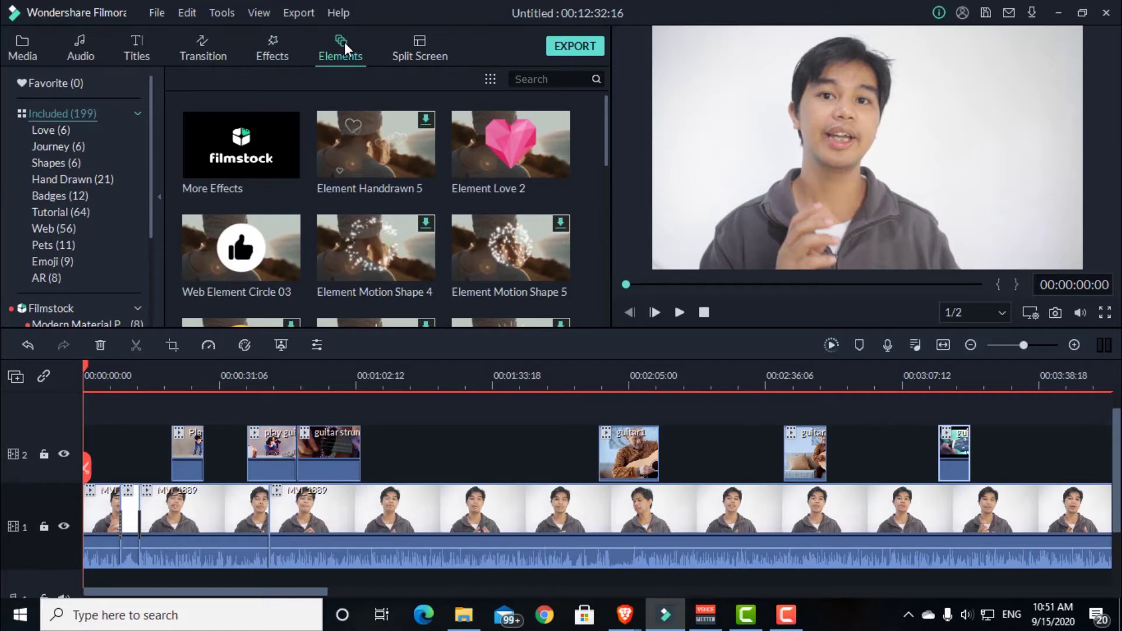
scroll(525, 174, "down", 5)
scroll(525, 174, "up", 5)
scroll(525, 174, "down", 5)
scroll(525, 174, "up", 5)
scroll(525, 176, "down", 5)
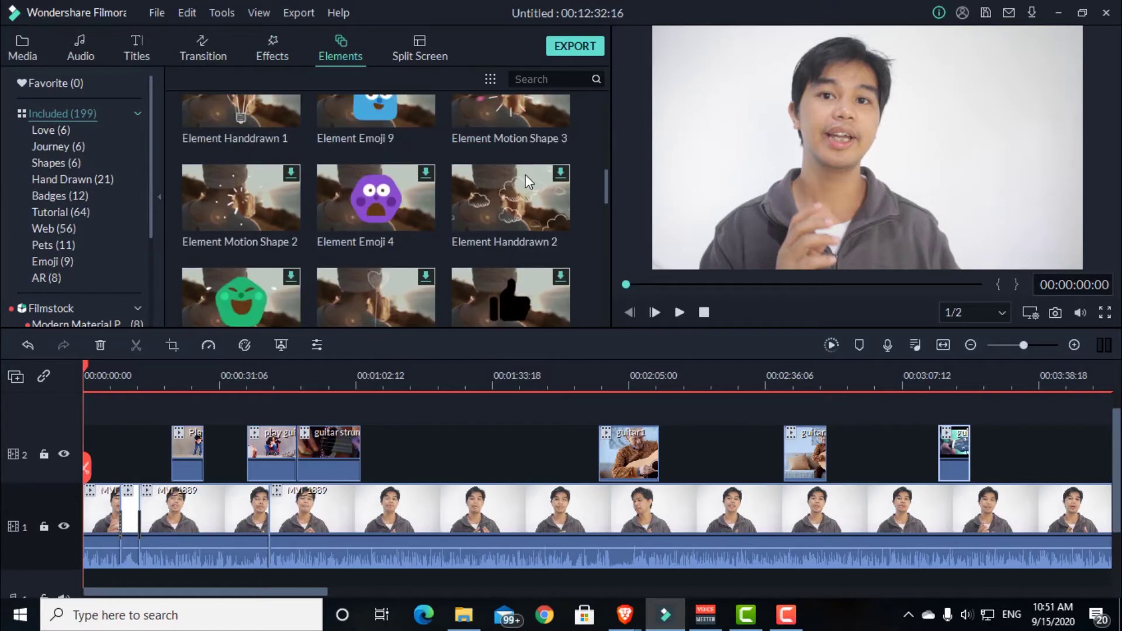
scroll(525, 174, "down", 5)
scroll(525, 174, "up", 5)
Add the Element Love 2 heart to video track 2 at 00:01:23:07 and shrink it into the empty space beside the speaker's head
left_click(446, 377)
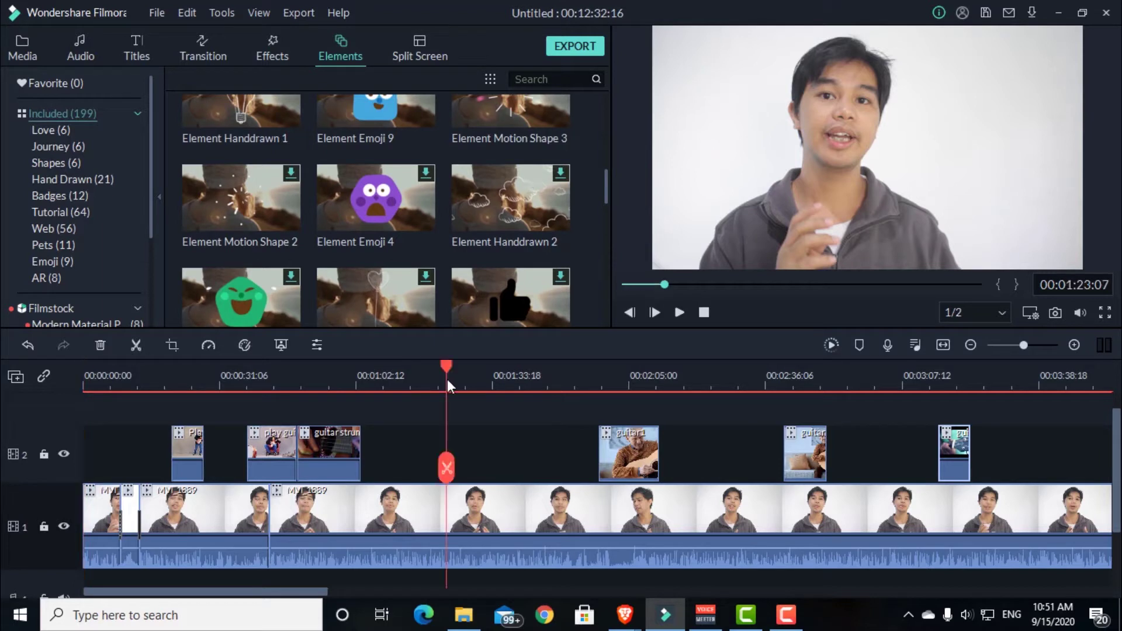
scroll(489, 228, "up", 5)
scroll(489, 228, "down", 3)
scroll(490, 227, "up", 3)
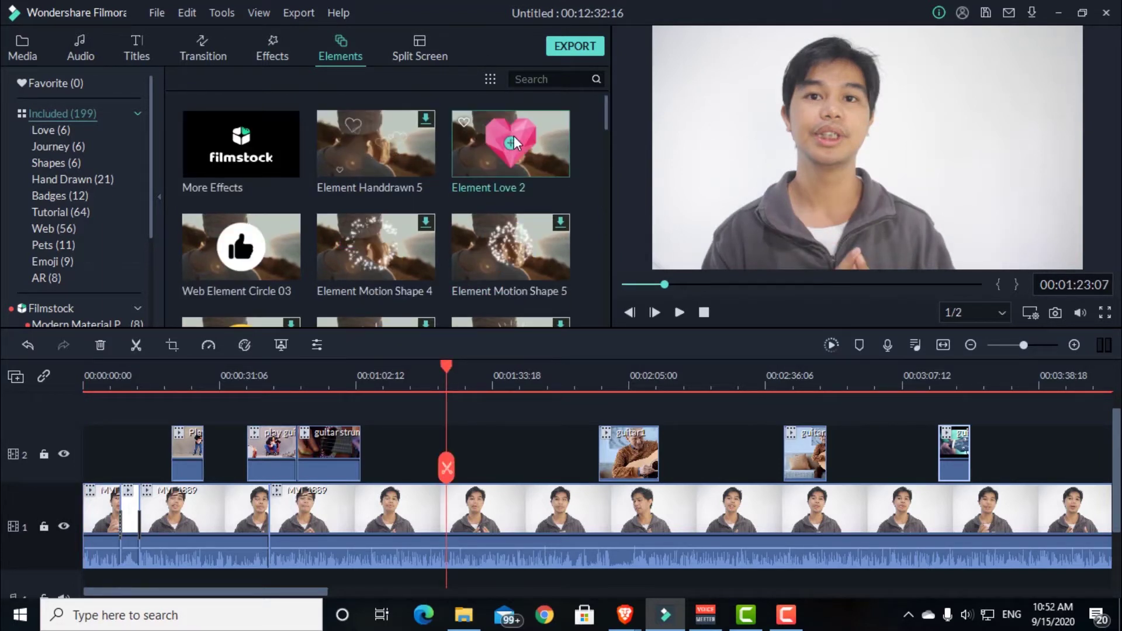
left_click(512, 143)
left_click_drag(472, 365, 449, 370)
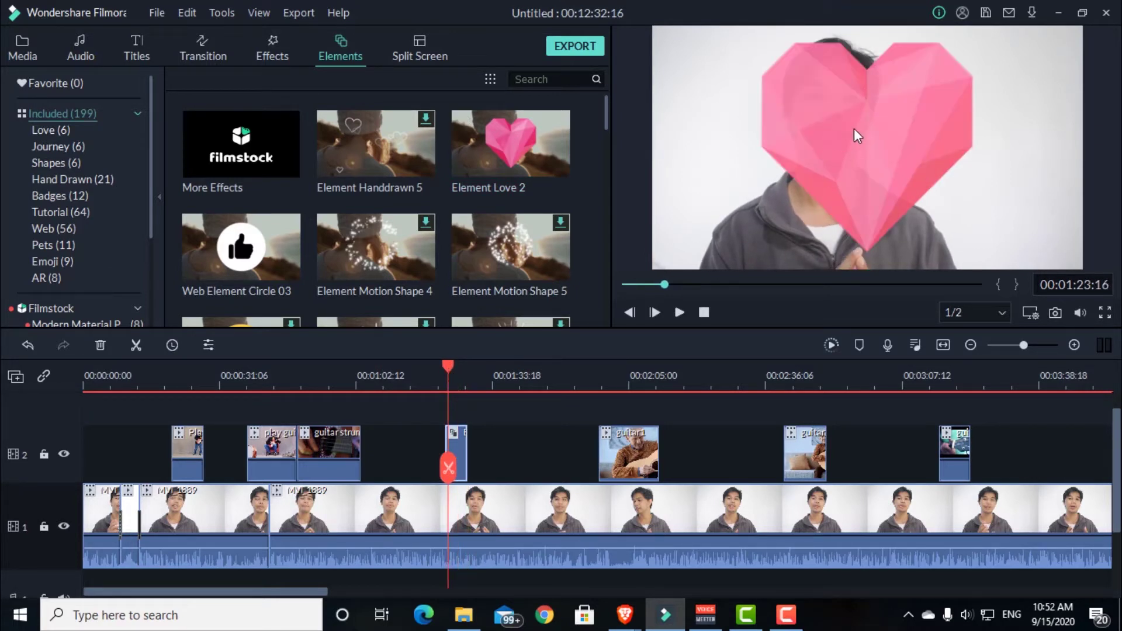
left_click_drag(853, 128, 933, 128)
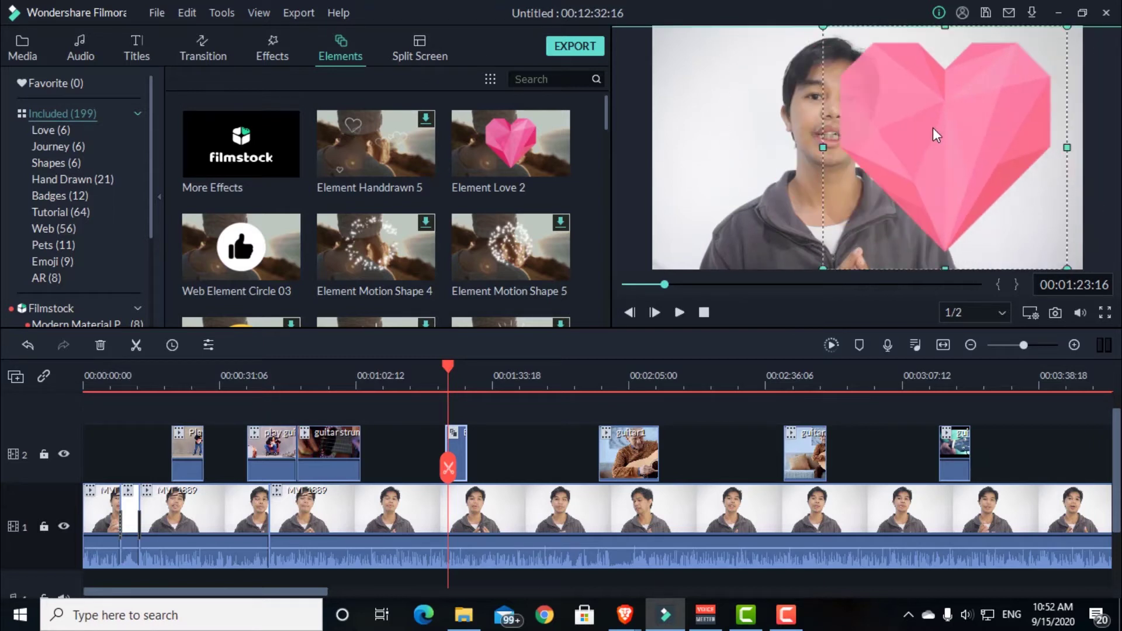
left_click_drag(1067, 27, 1044, 92)
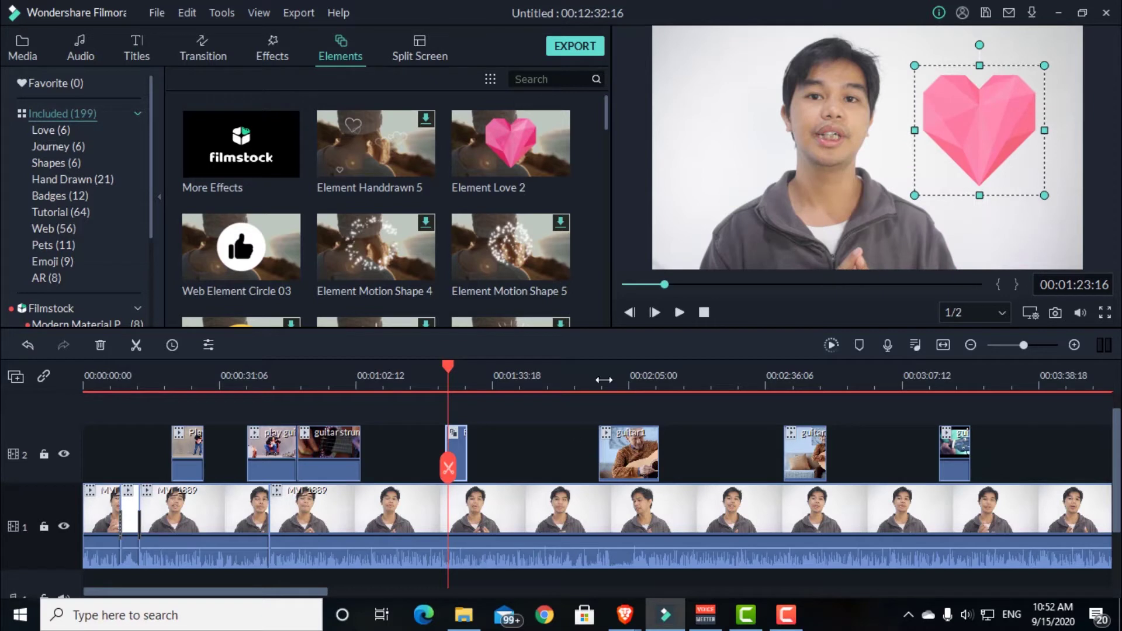
Add the Web Element Circle 03 thumbs-up graphic to video track 2 at 00:01:33:02
left_click(489, 365)
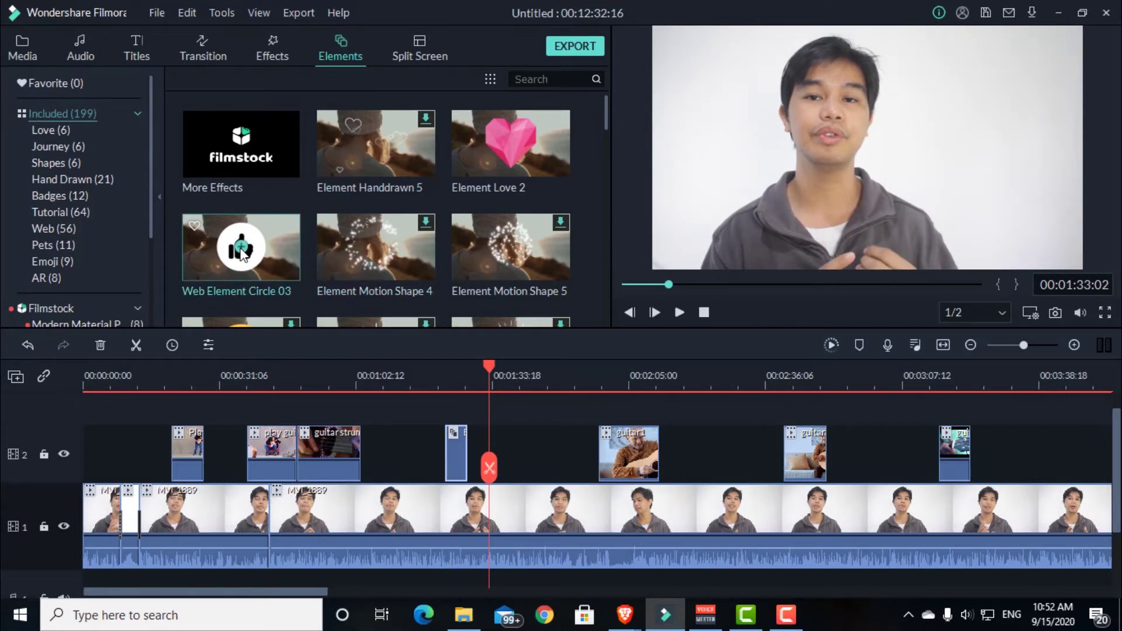
left_click(261, 231)
left_click_drag(489, 371, 497, 370)
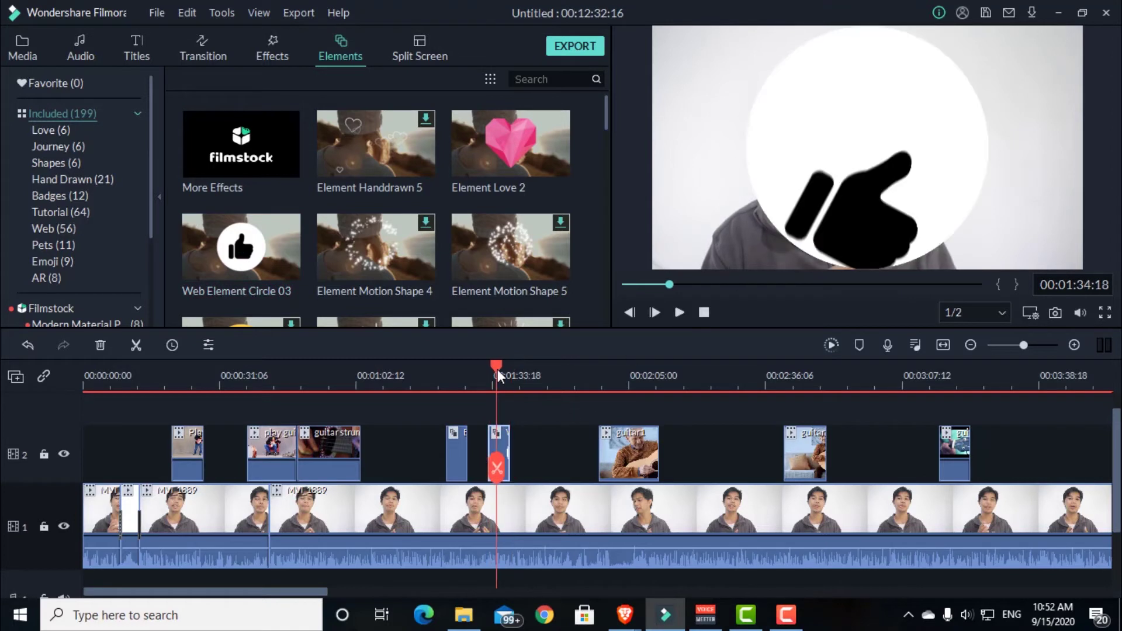
Shrink the thumbs-up graphic to a small circle over the front of the speaker's shoulder and play it back
left_click(795, 173)
left_click_drag(987, 29, 900, 115)
left_click_drag(864, 159, 803, 209)
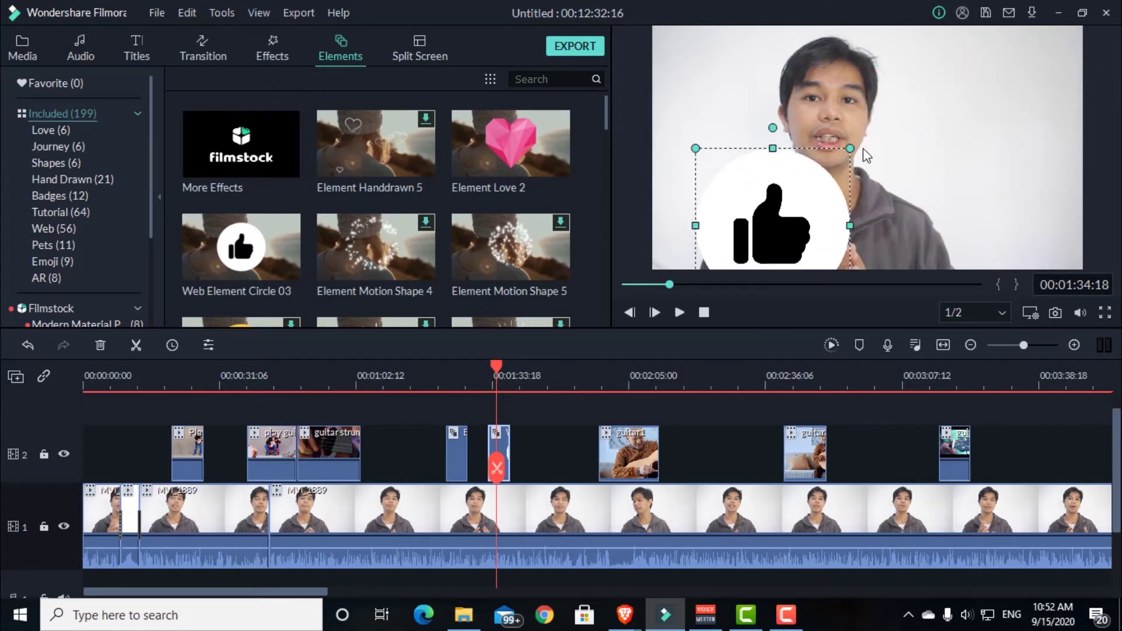
left_click_drag(841, 157, 789, 218)
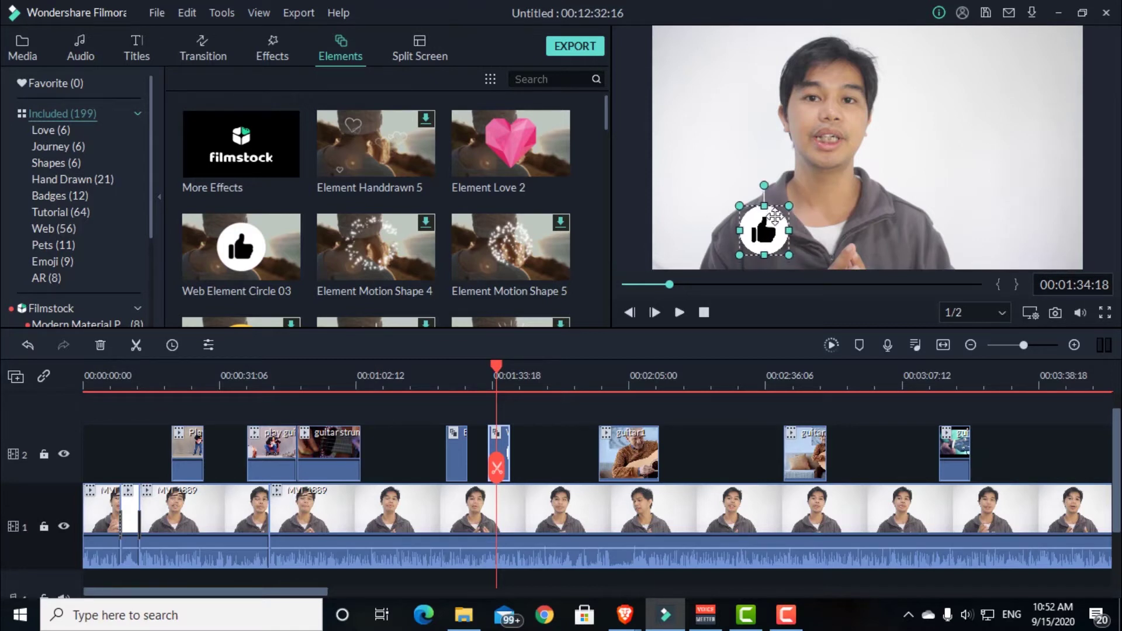
left_click(492, 366)
key("space")
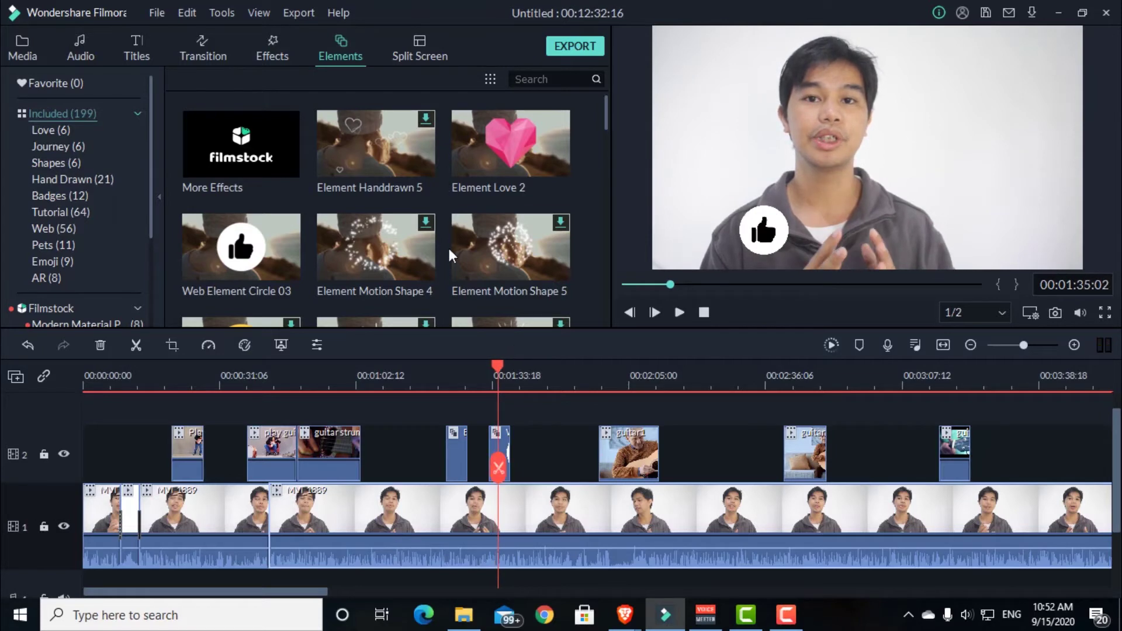
Examine the emoji, hand-drawn, web, tutorial and pet graphics further down the elements library
scroll(514, 226, "down", 5)
scroll(514, 225, "up", 2)
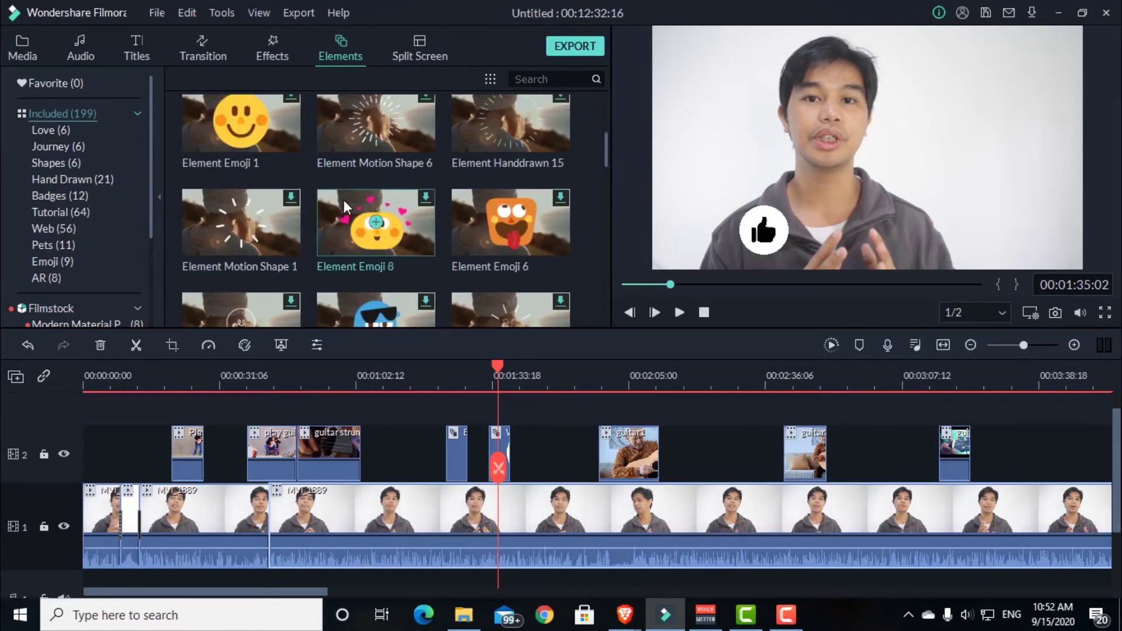
scroll(345, 199, "up", 3)
scroll(345, 199, "down", 5)
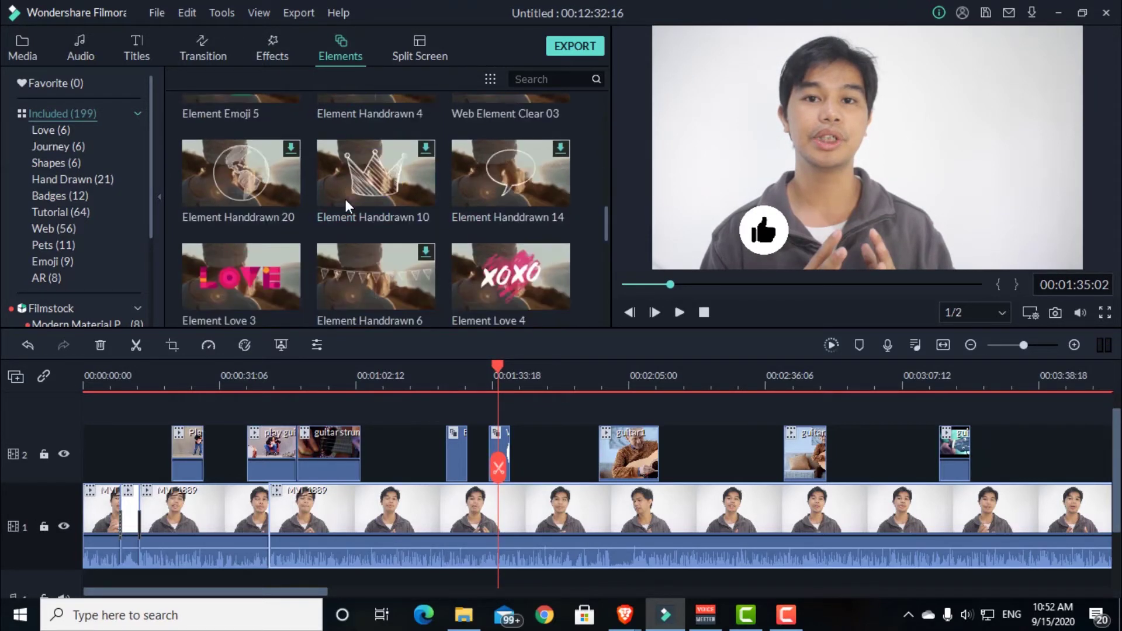
scroll(345, 204, "down", 5)
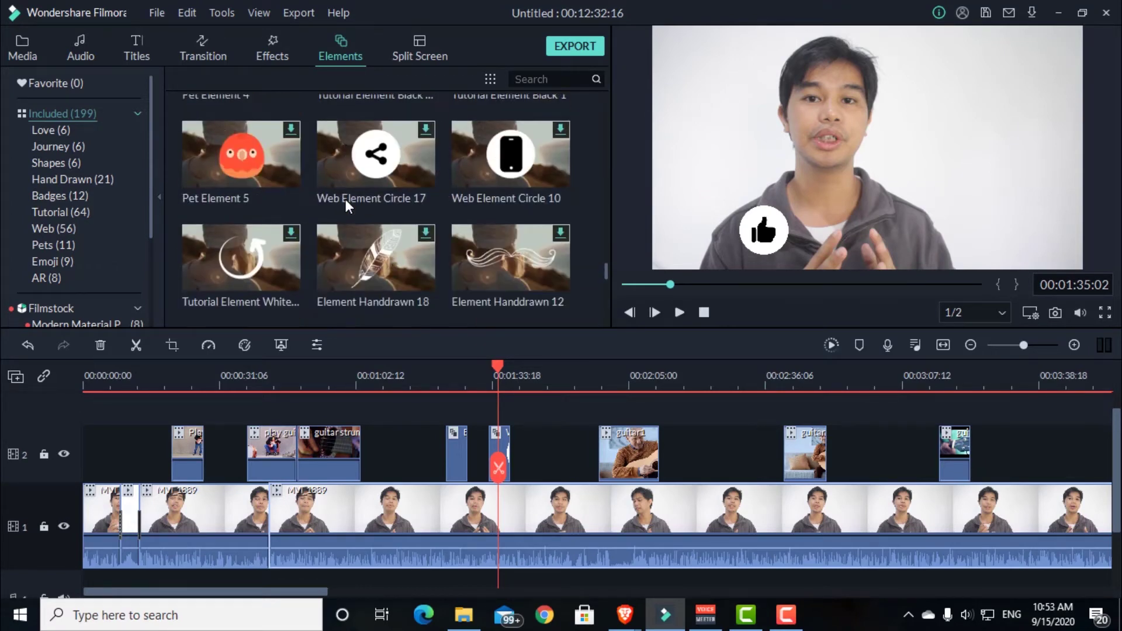
scroll(351, 199, "up", 5)
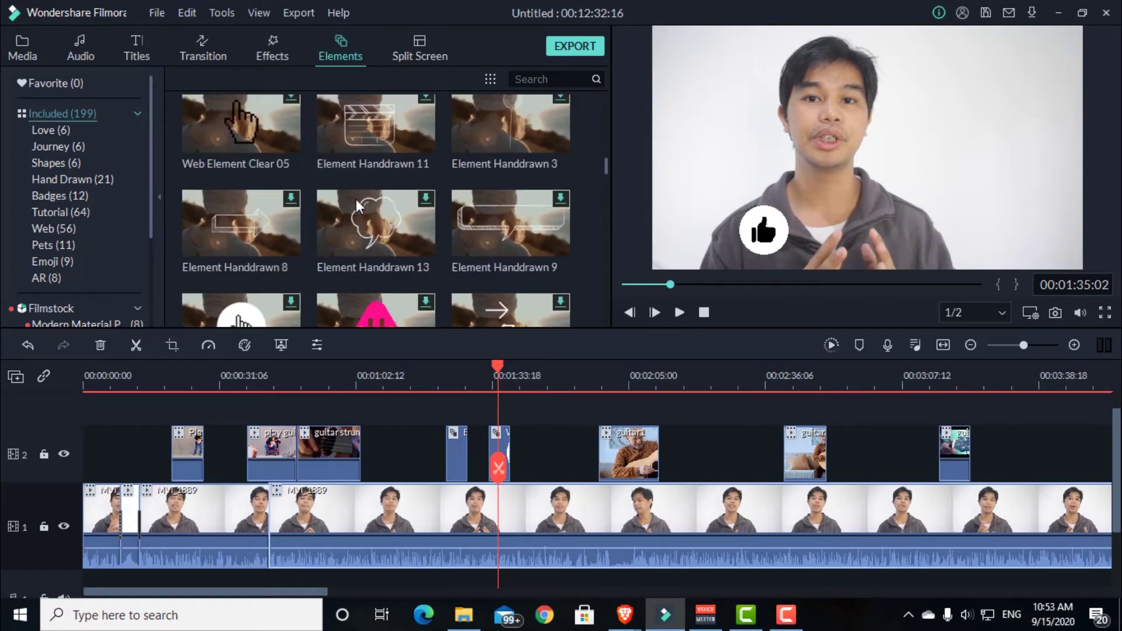
scroll(356, 198, "up", 3)
scroll(355, 198, "up", 3)
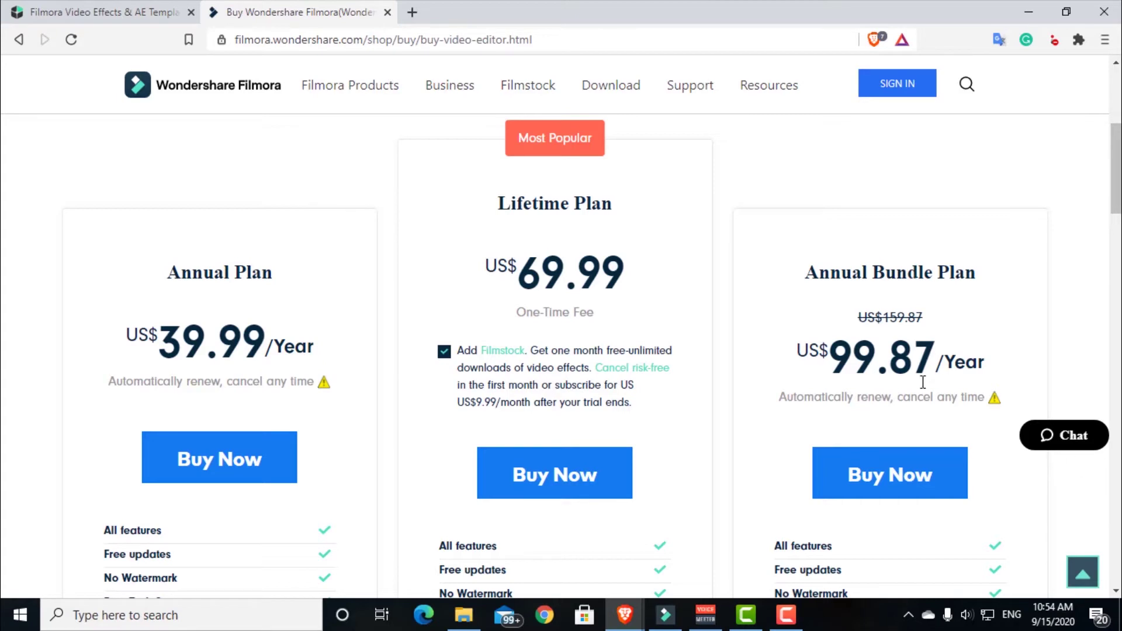
Compare the Annual, Lifetime and Annual Bundle plans and their features on the Filmora purchase page in the browser
scroll(923, 386, "down", 3)
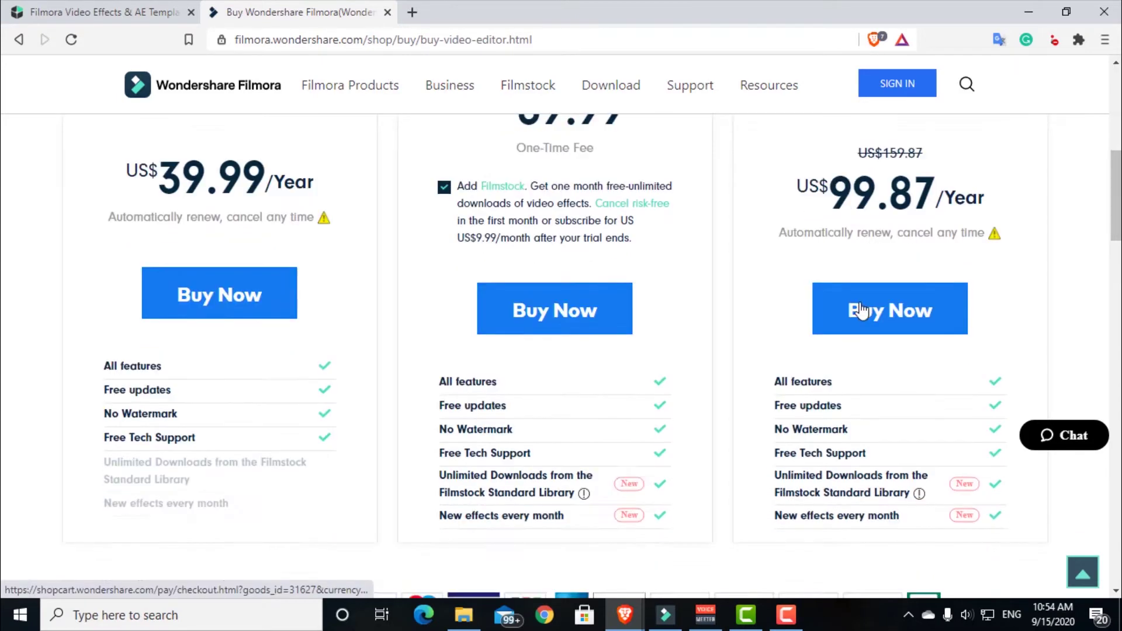
scroll(762, 407, "up", 1)
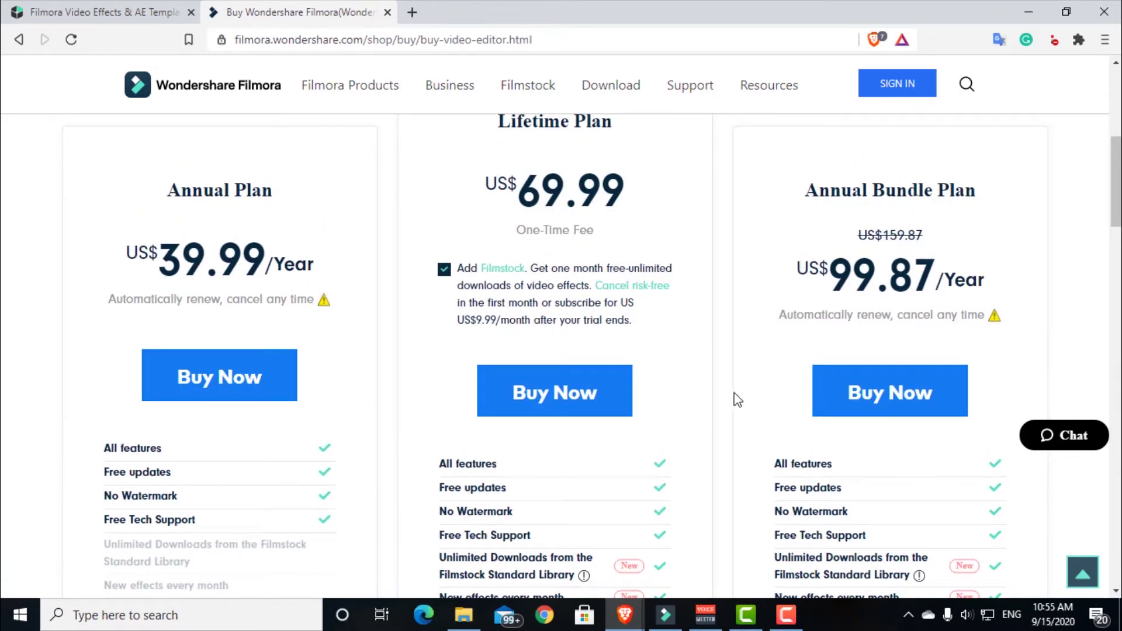
Review the renewal terms, Filmstock add-on, included features and accepted payment methods listed for each plan on the purchase page
scroll(712, 384, "down", 1)
scroll(712, 385, "up", 1)
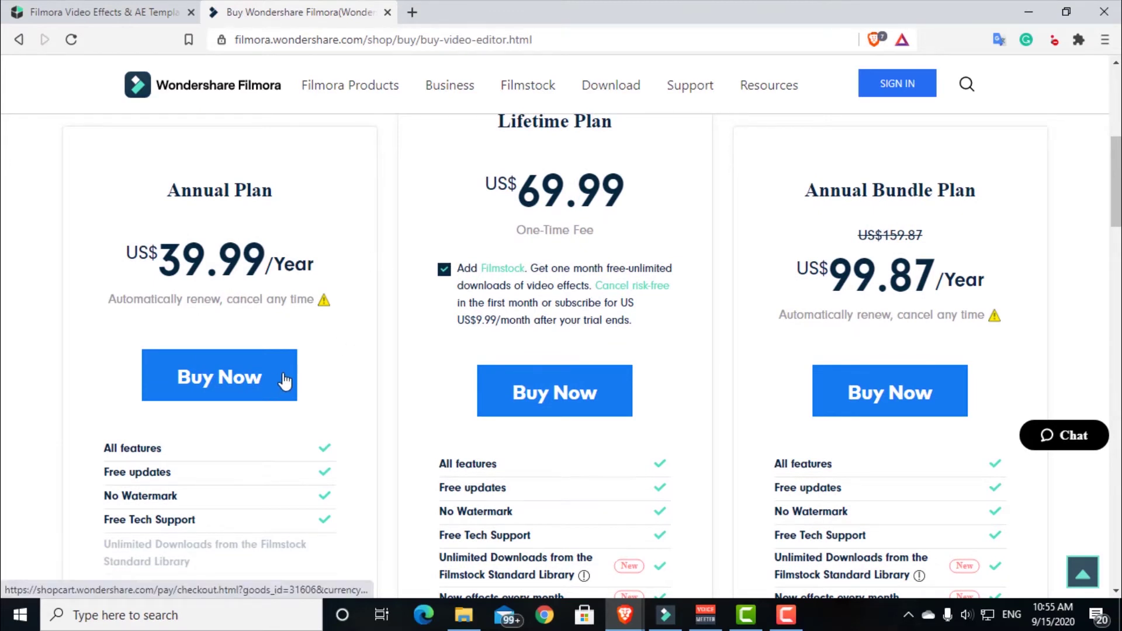
scroll(282, 380, "down", 1)
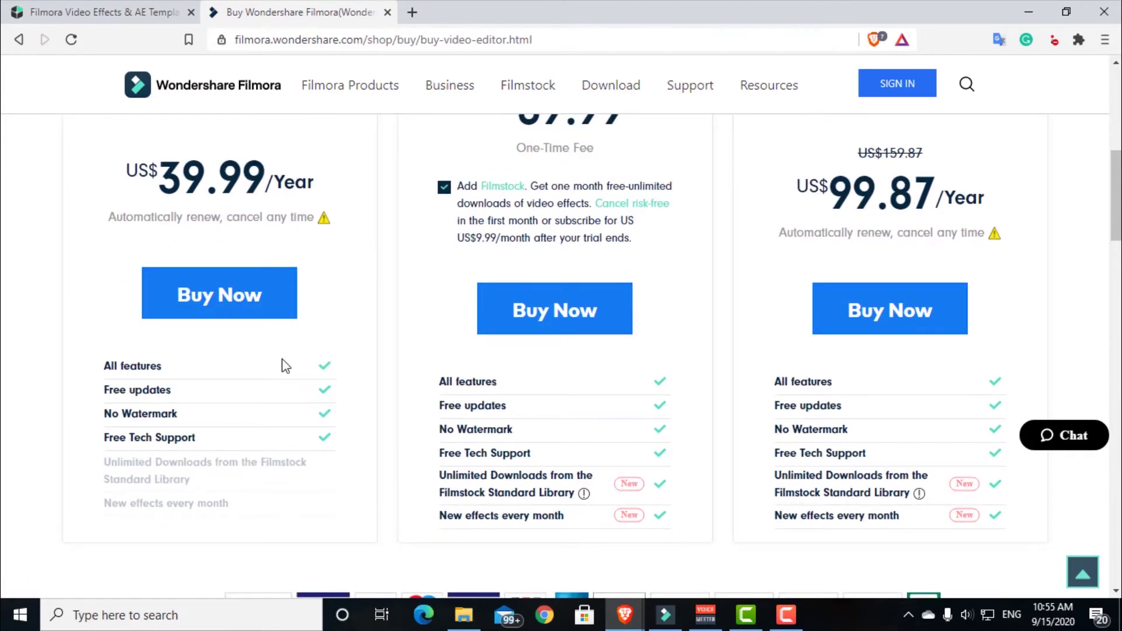
scroll(283, 363, "up", 1)
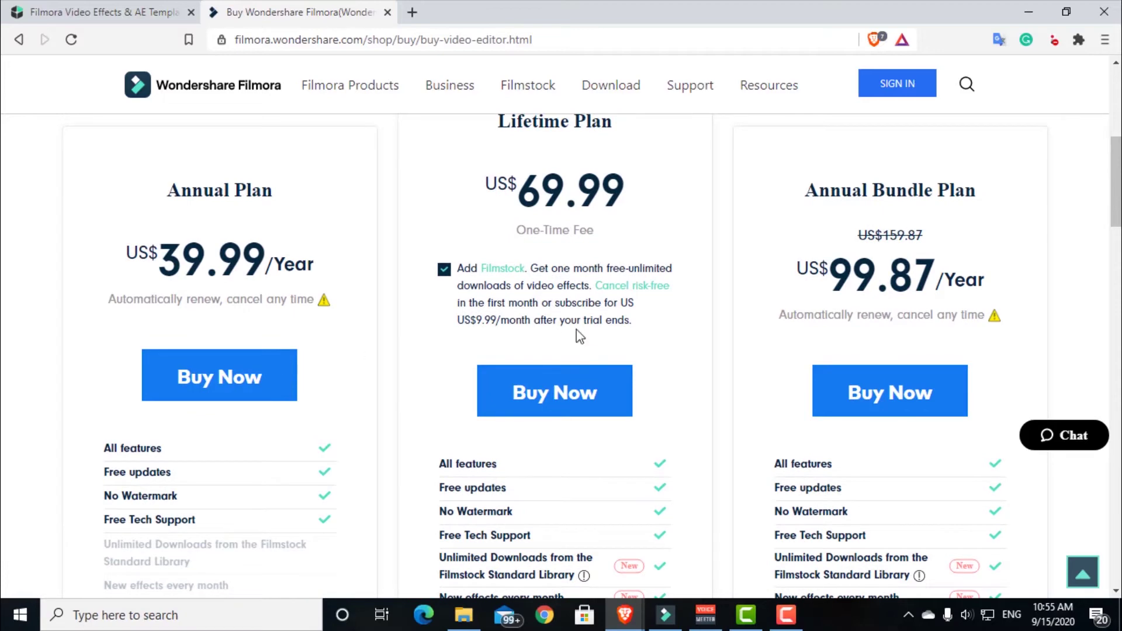
scroll(579, 333, "up", 1)
scroll(664, 299, "down", 1)
scroll(675, 283, "down", 1)
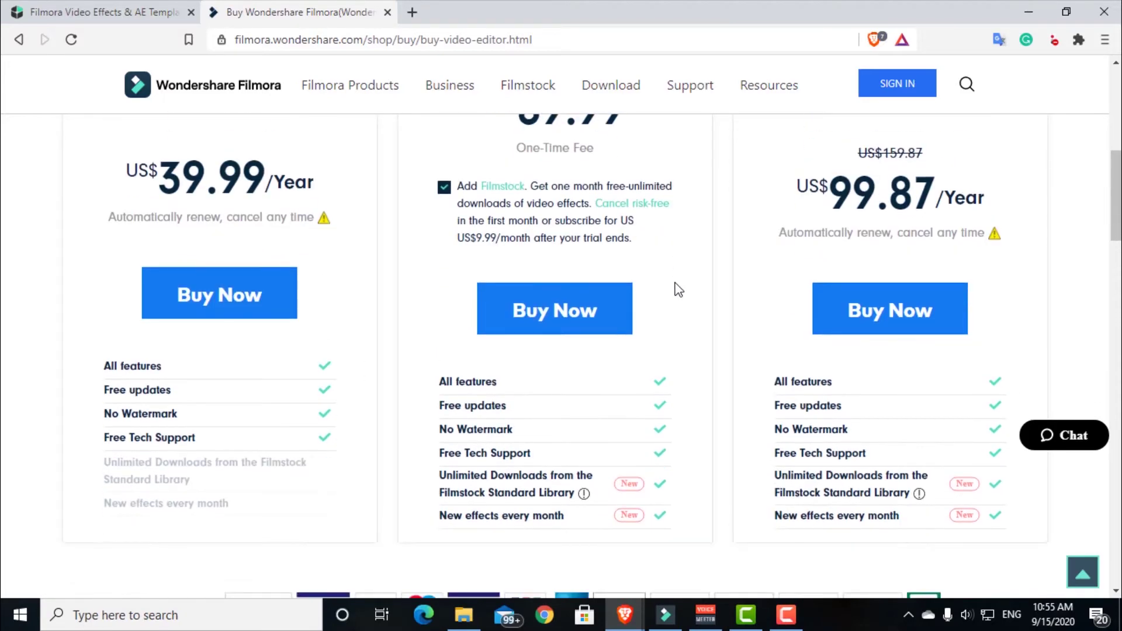
scroll(675, 287, "up", 1)
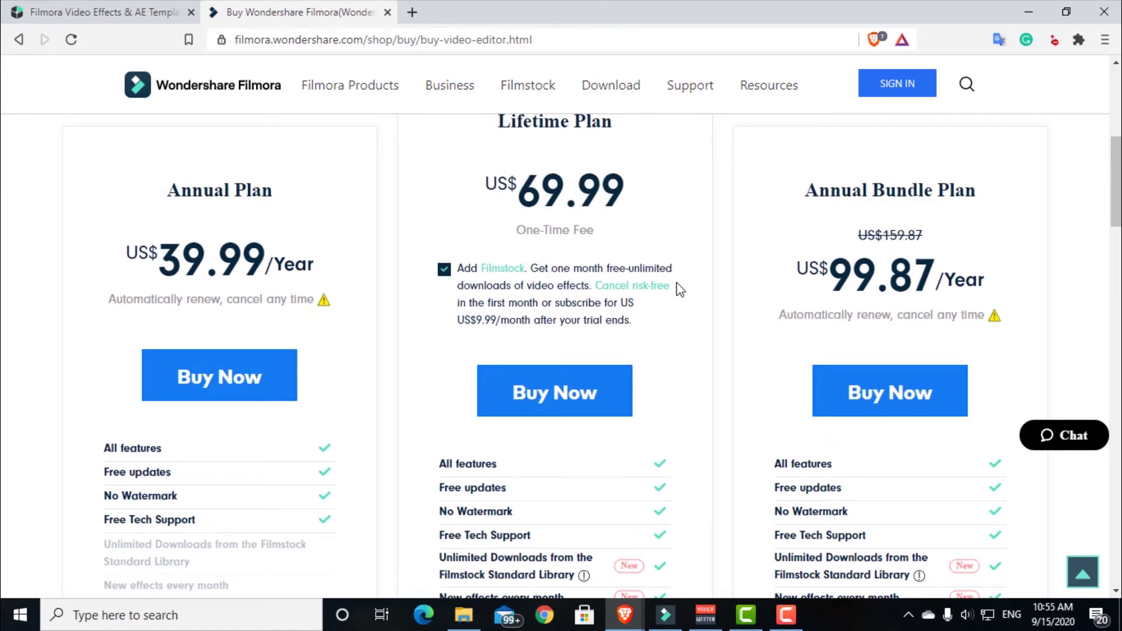
scroll(676, 288, "down", 1)
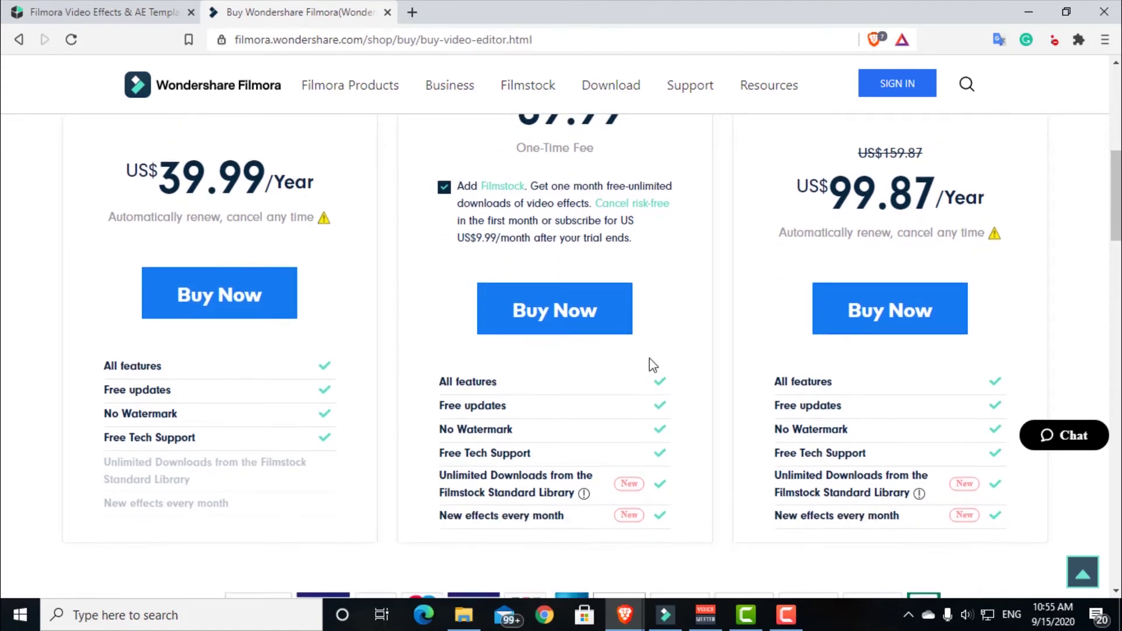
scroll(686, 373, "down", 1)
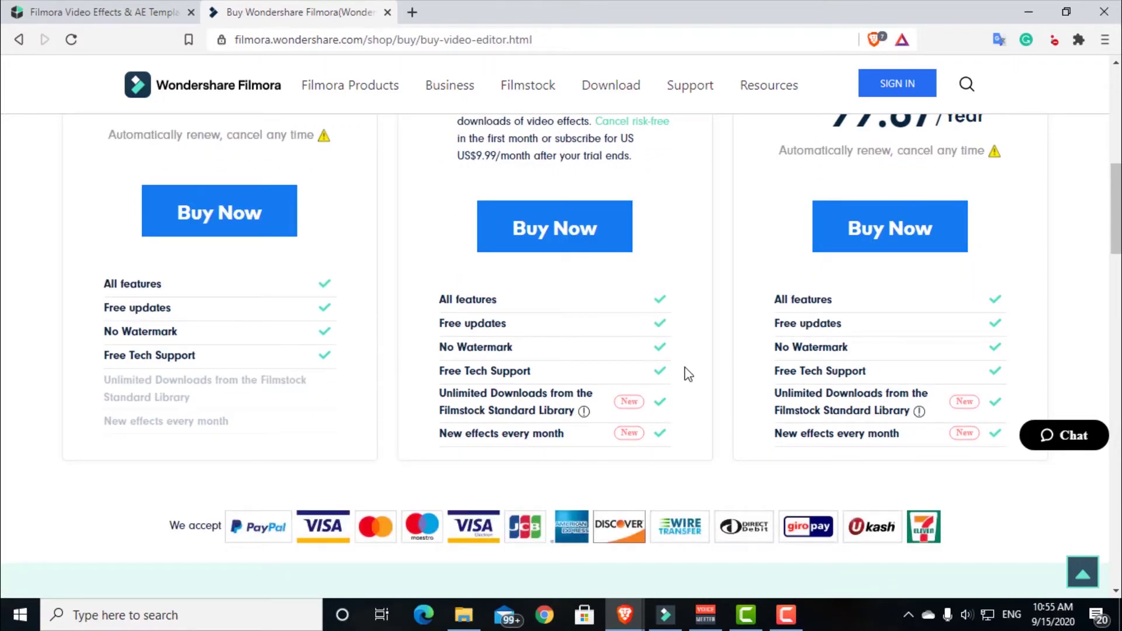
scroll(864, 416, "up", 1)
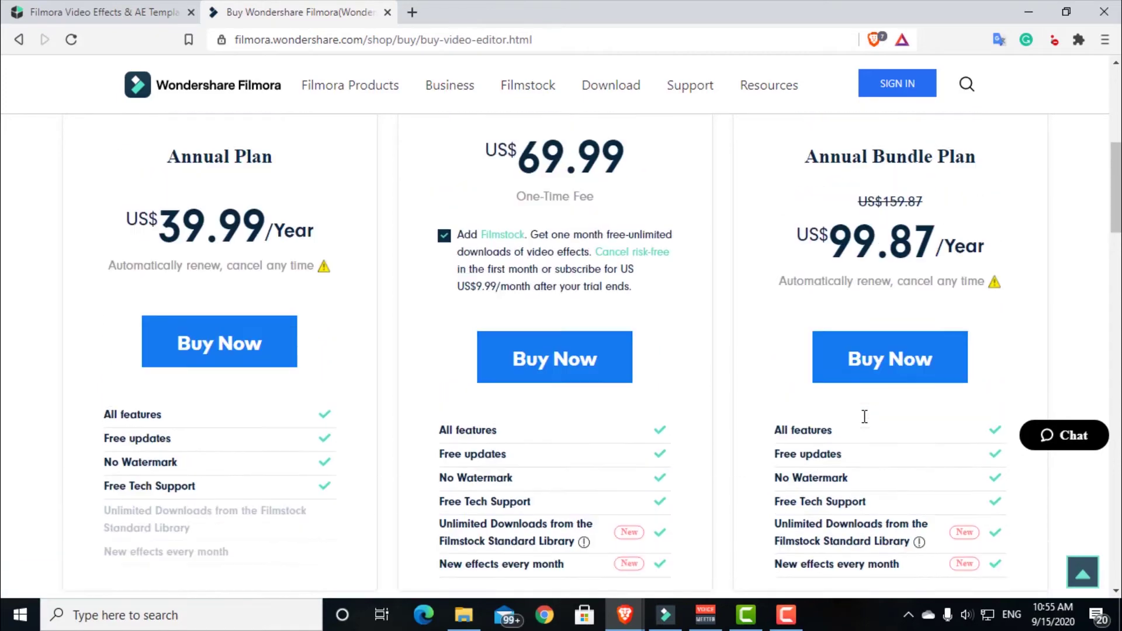
scroll(865, 416, "down", 1)
scroll(865, 416, "up", 1)
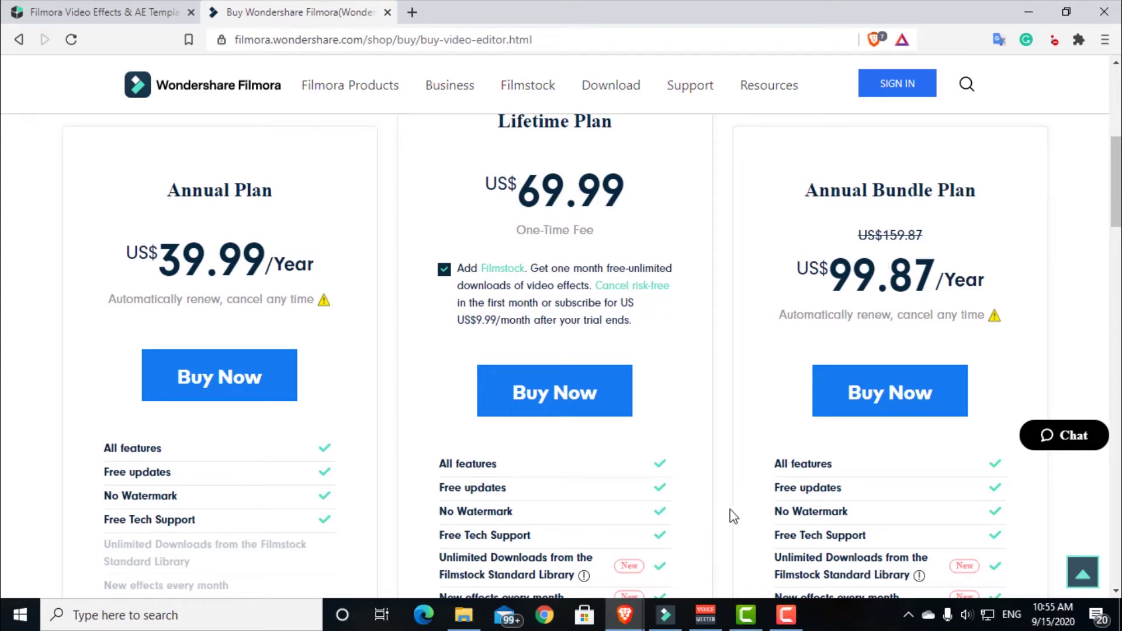
Switch back to Filmora and look through the included elements and the Modern Material Pack
left_click(666, 614)
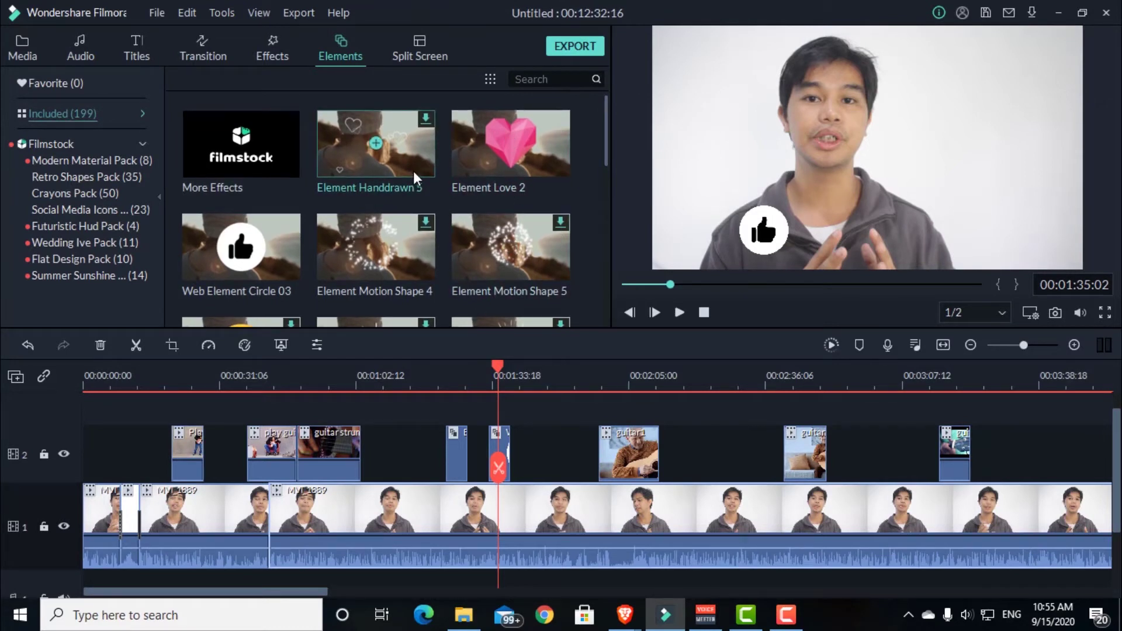
scroll(391, 200, "down", 5)
scroll(391, 199, "up", 5)
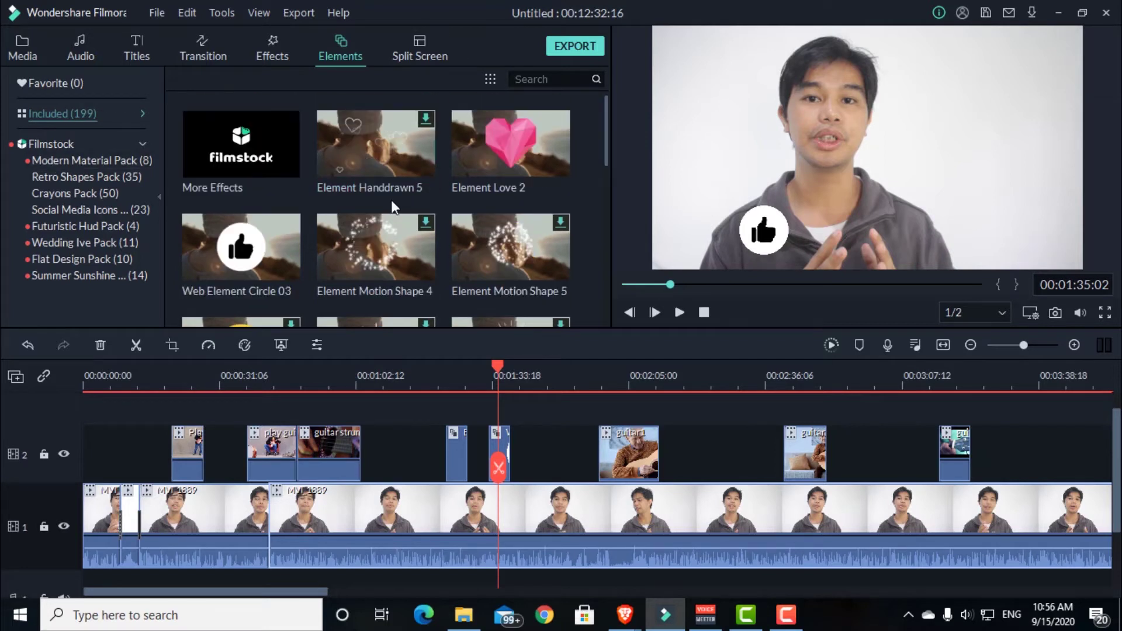
left_click(107, 159)
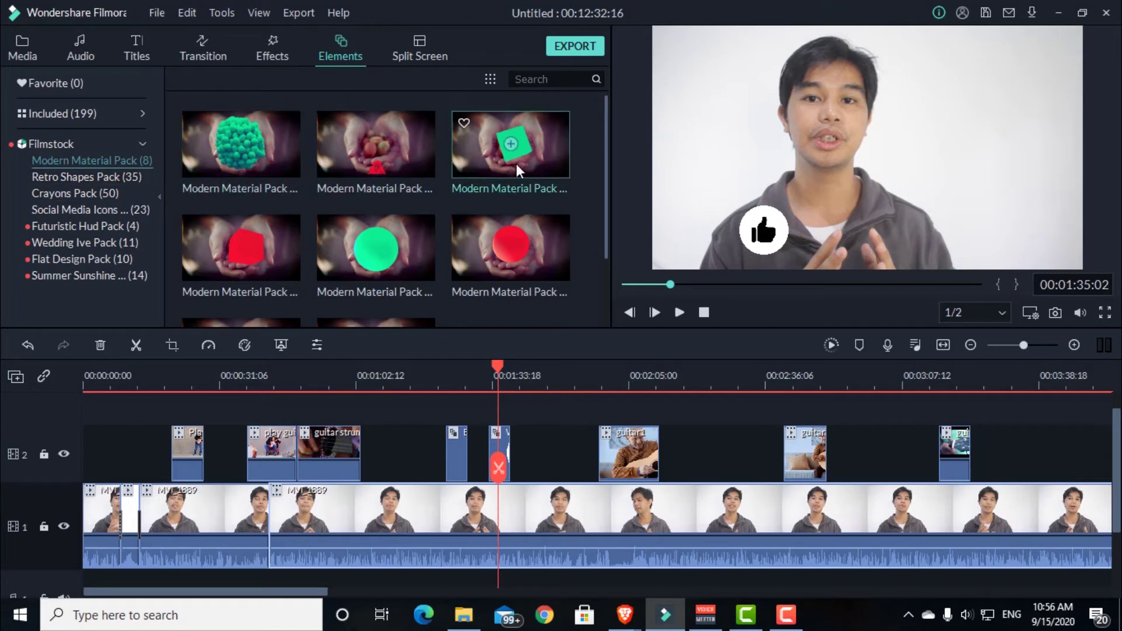
scroll(513, 166, "down", 2)
scroll(513, 166, "up", 2)
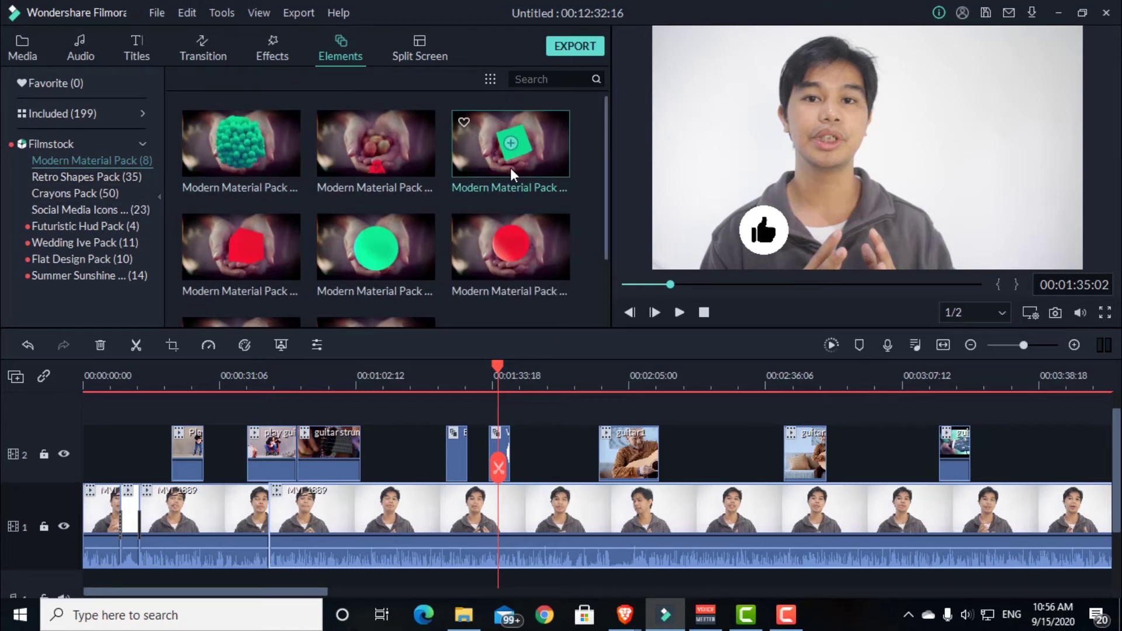
Look through the Crayons, Social Media Icons, Futuristic Hud, Wedding Ive, Flat Design and Summer Sunshine element packs, with the playhead at 00:01:47:00
left_click(104, 192)
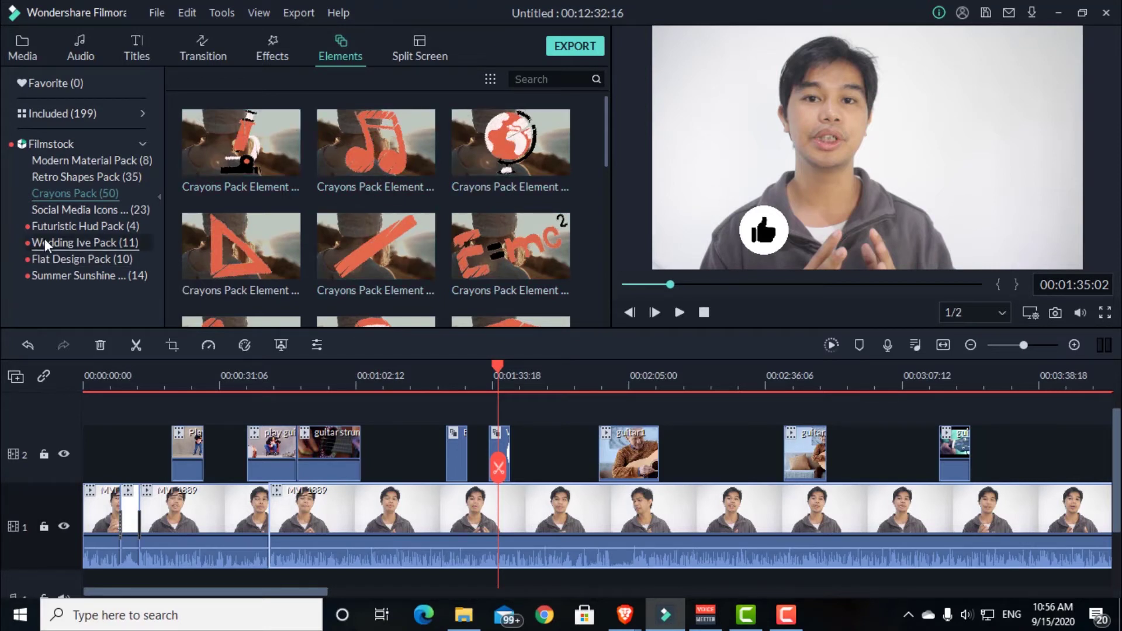
left_click(47, 212)
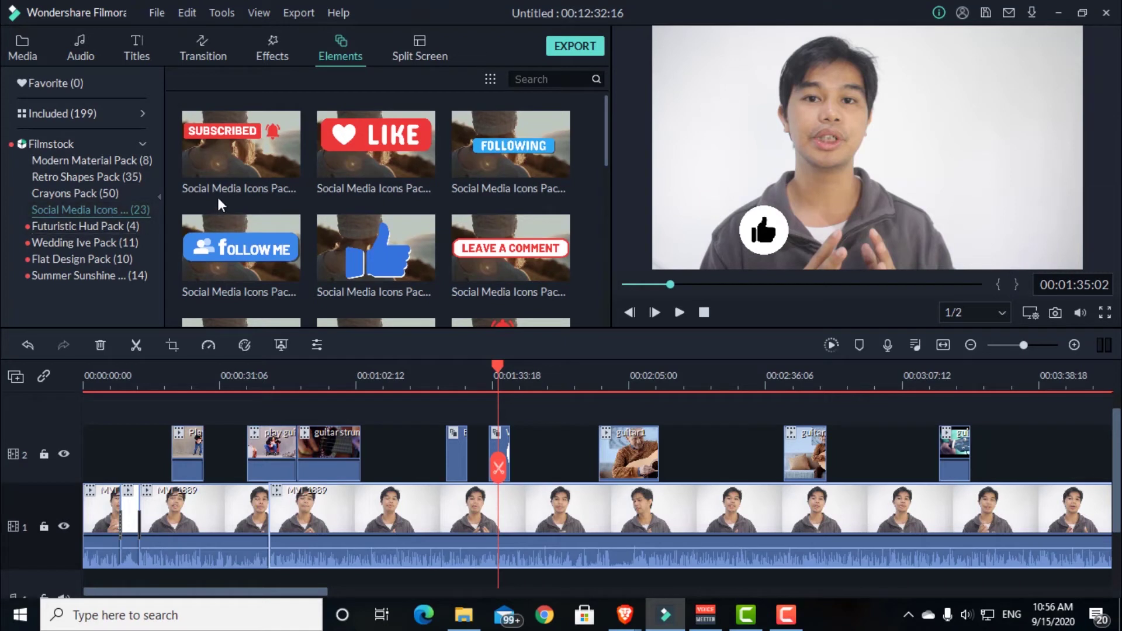
left_click(549, 377)
left_click(85, 226)
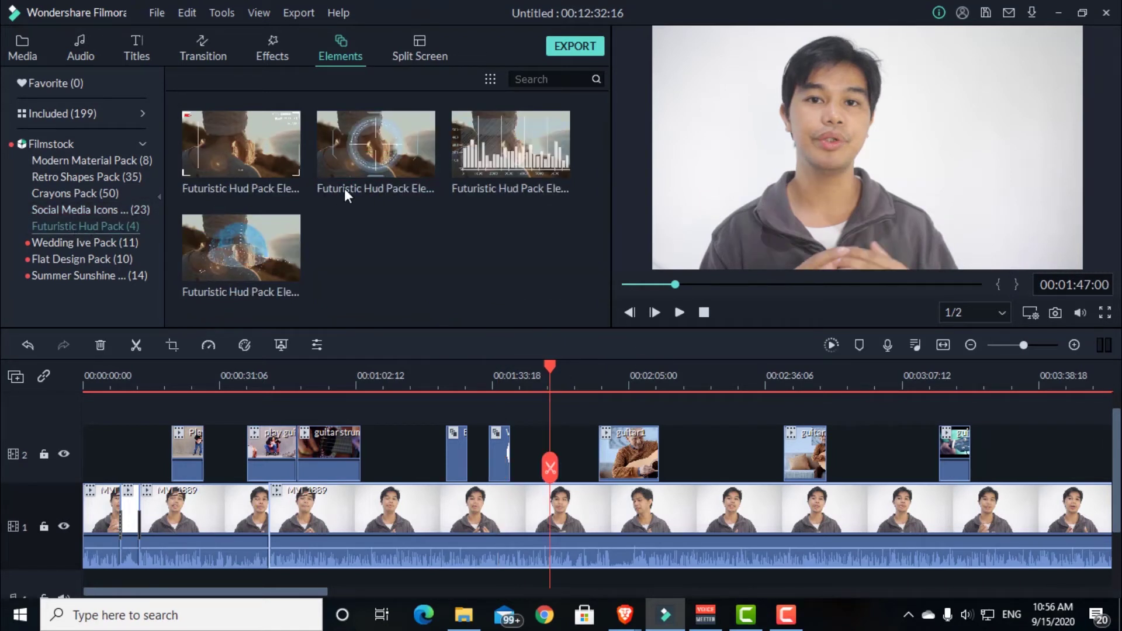
left_click(46, 243)
left_click(105, 260)
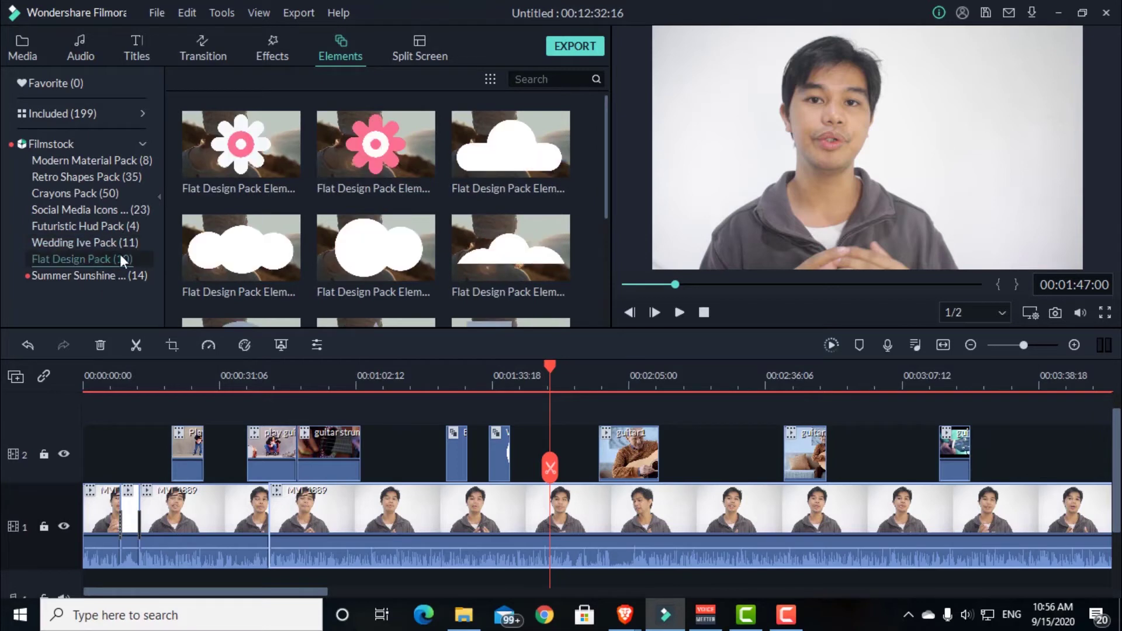
left_click(86, 275)
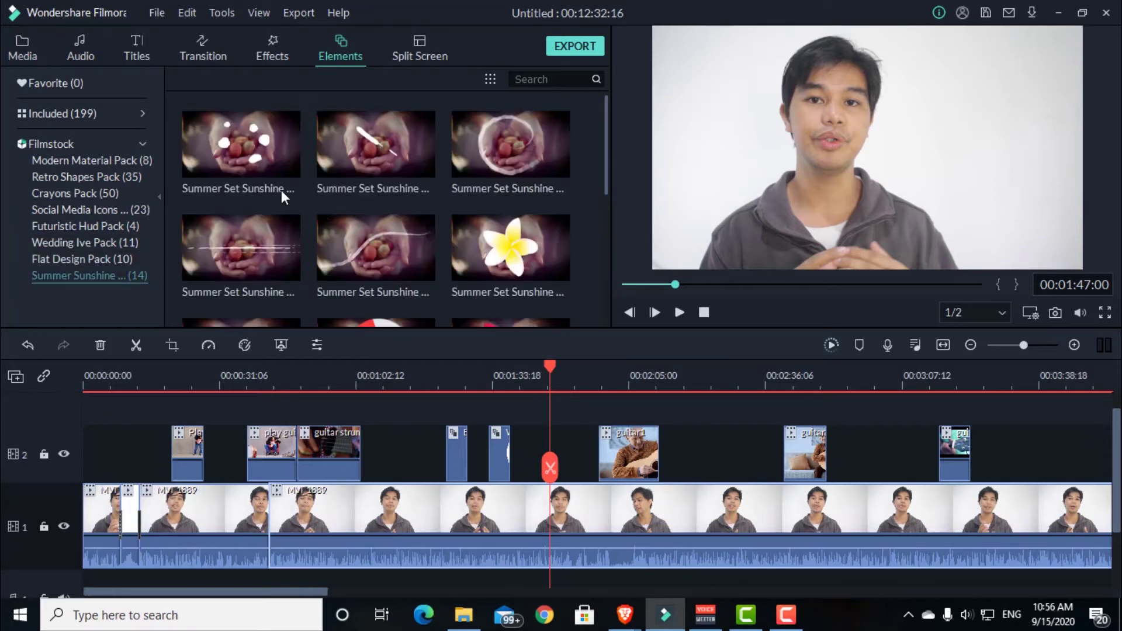
Switch to the browser and examine the featured effect packs on the Filmstock Effects page
left_click(625, 614)
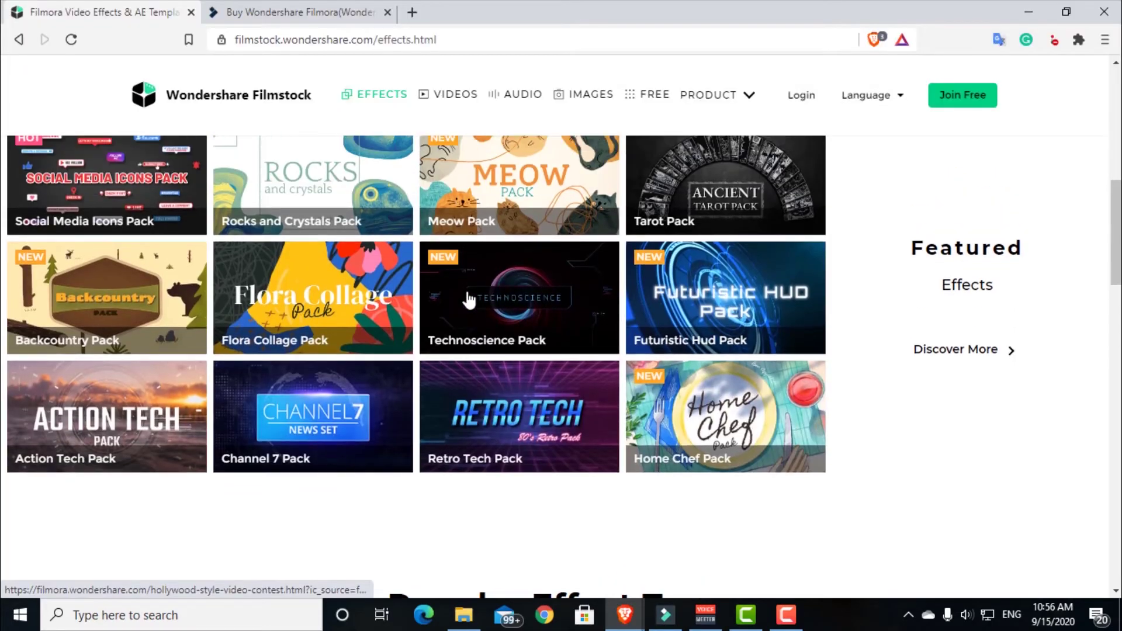
scroll(473, 298, "up", 3)
scroll(473, 298, "down", 2)
scroll(473, 298, "up", 2)
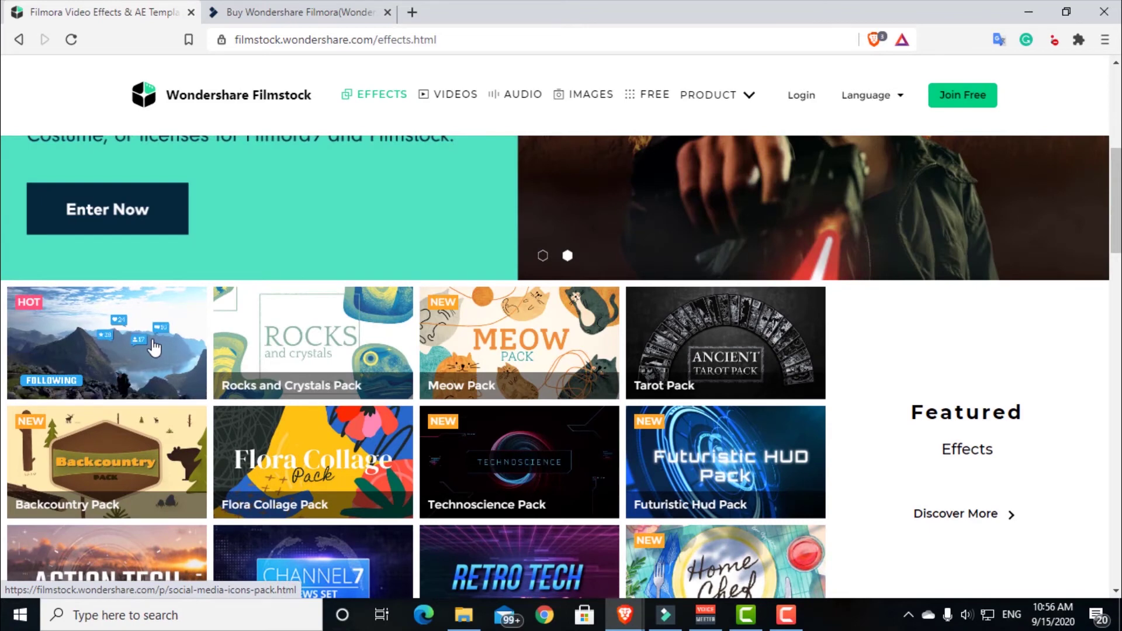
scroll(380, 444, "down", 3)
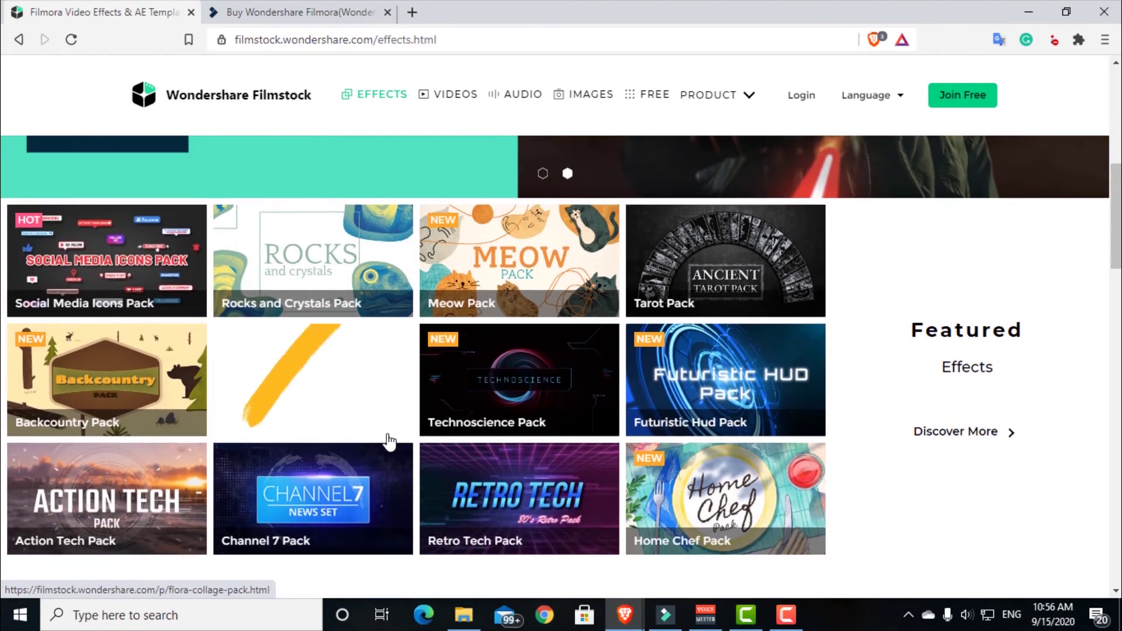
scroll(607, 314, "up", 2)
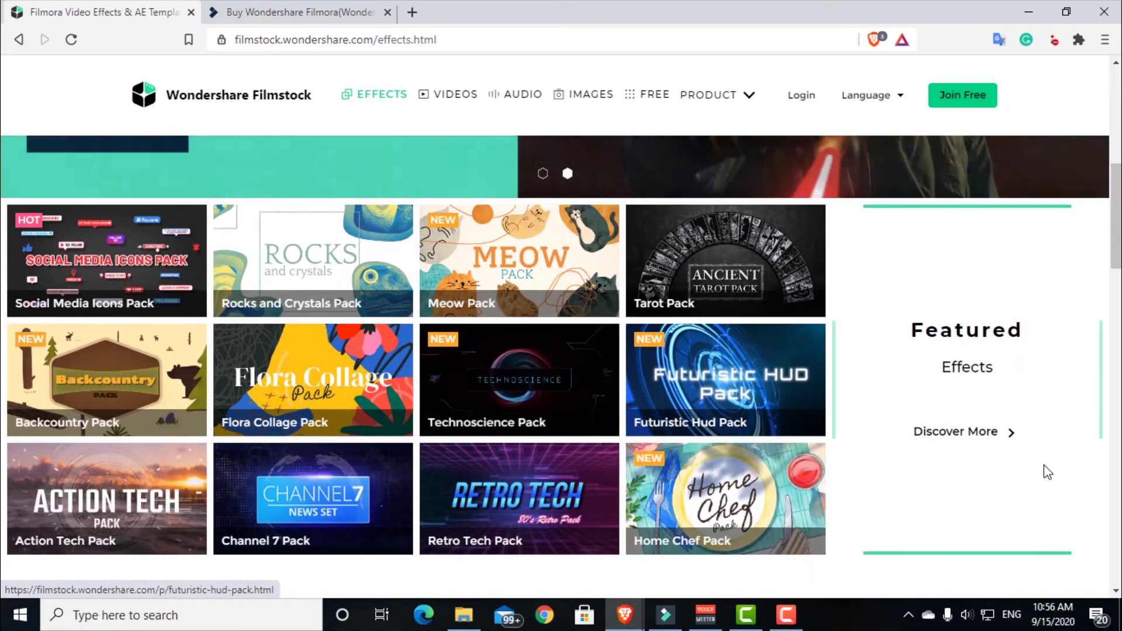
Open the full Filmora Effects catalogue from the featured effects section and browse its most popular packs
left_click(1033, 437)
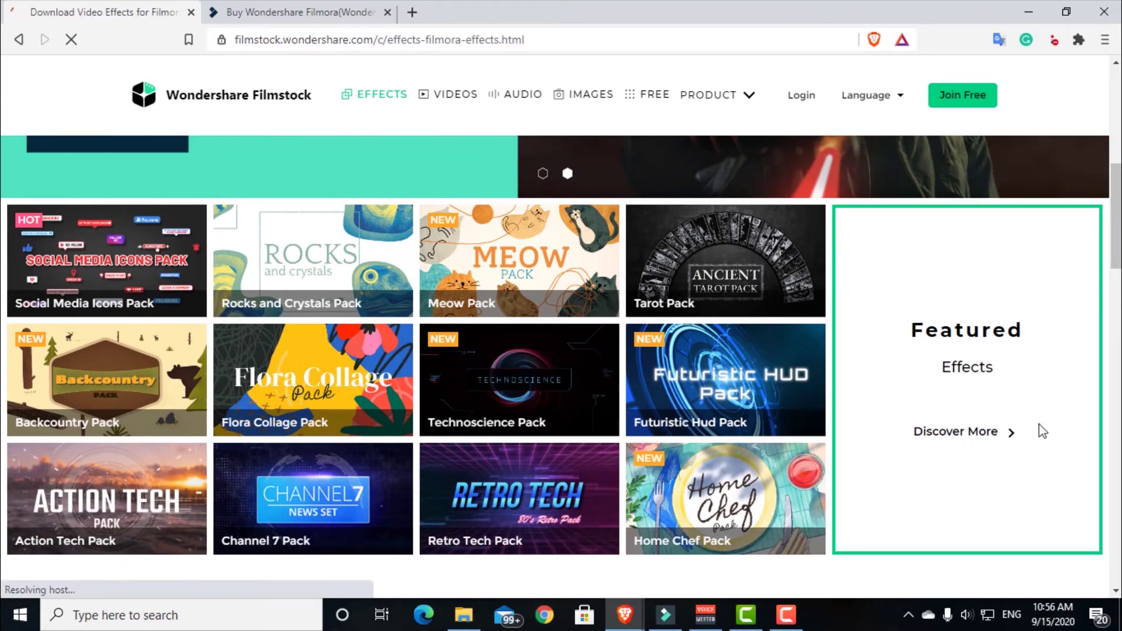
scroll(894, 431, "down", 5)
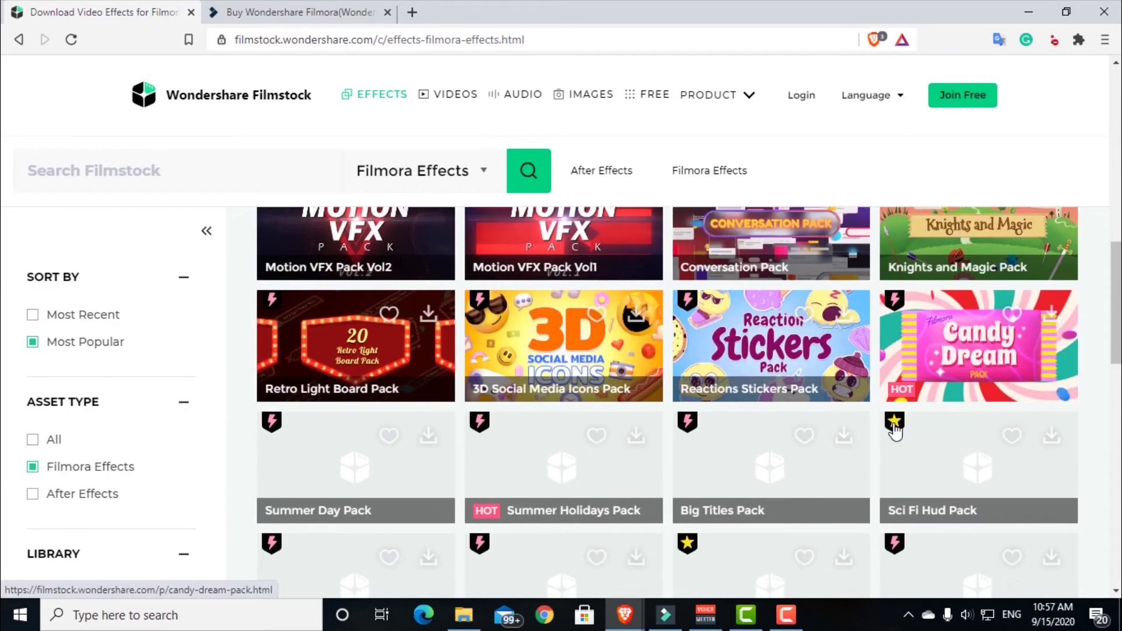
scroll(888, 427, "up", 3)
scroll(605, 417, "down", 1)
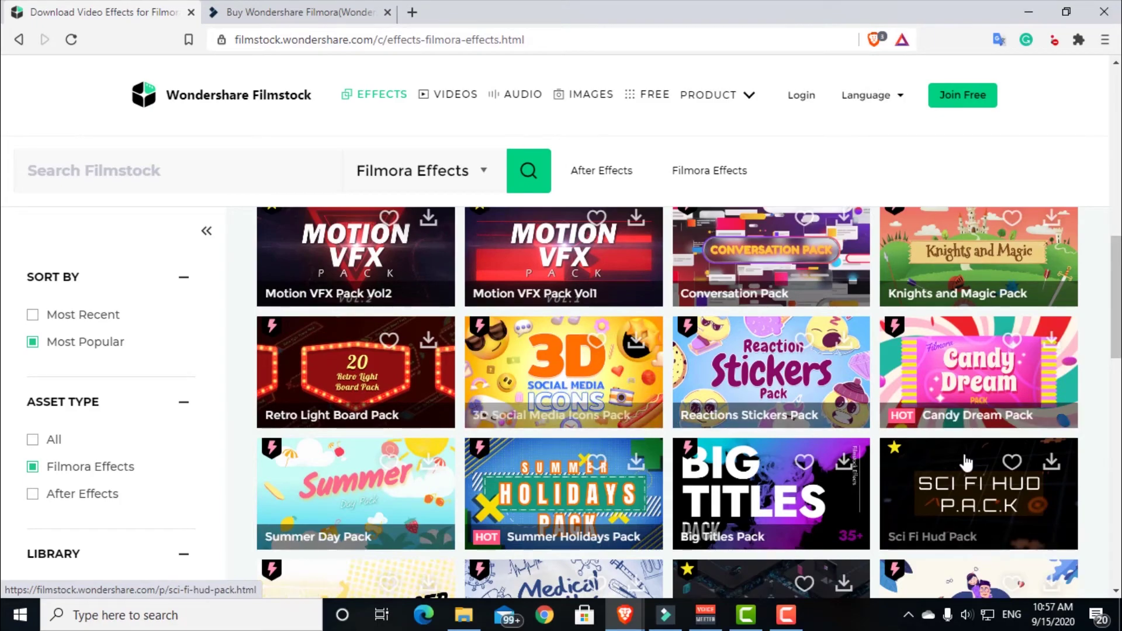
scroll(967, 462, "down", 2)
scroll(966, 461, "down", 2)
scroll(966, 461, "up", 20)
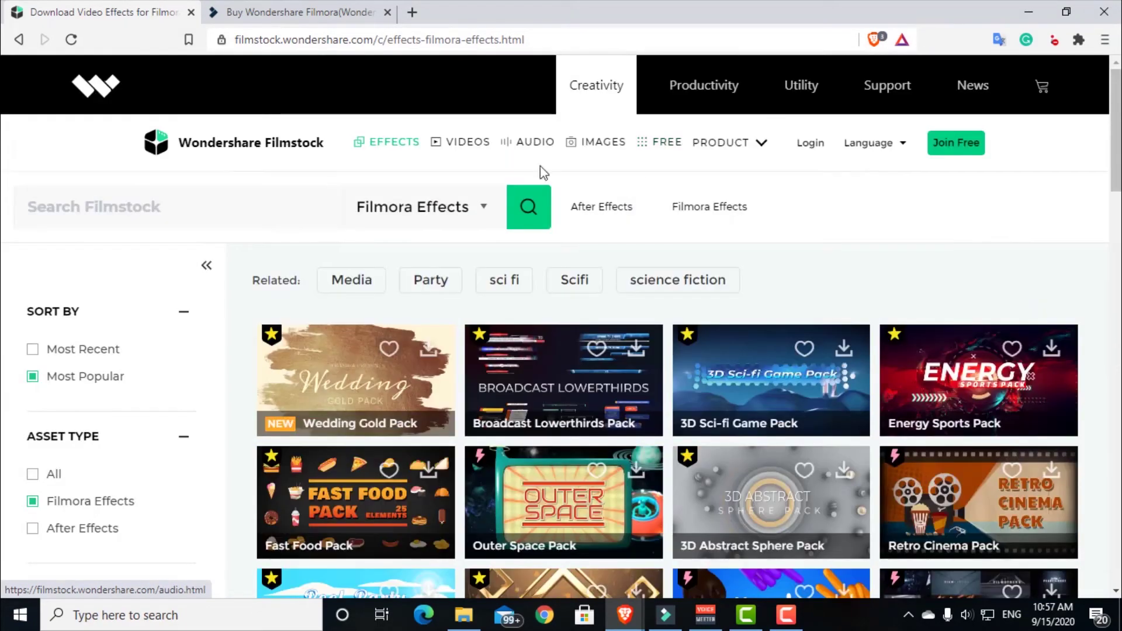
Open Filmstock's free resources page and look over the featured free Filmora effect packs
left_click(667, 142)
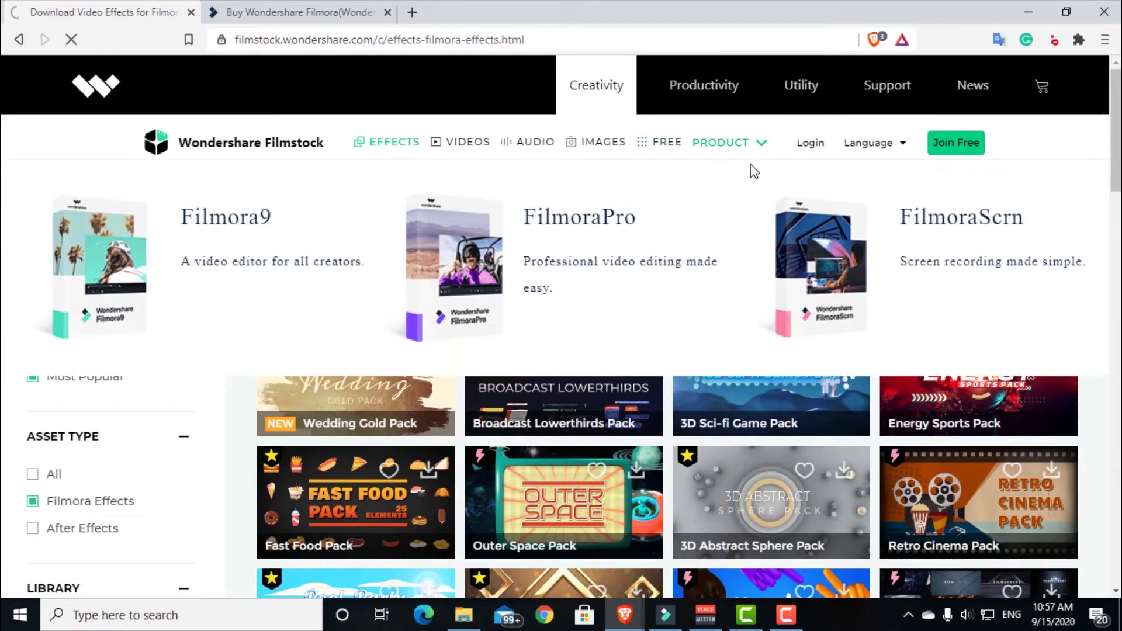
scroll(780, 268, "down", 10)
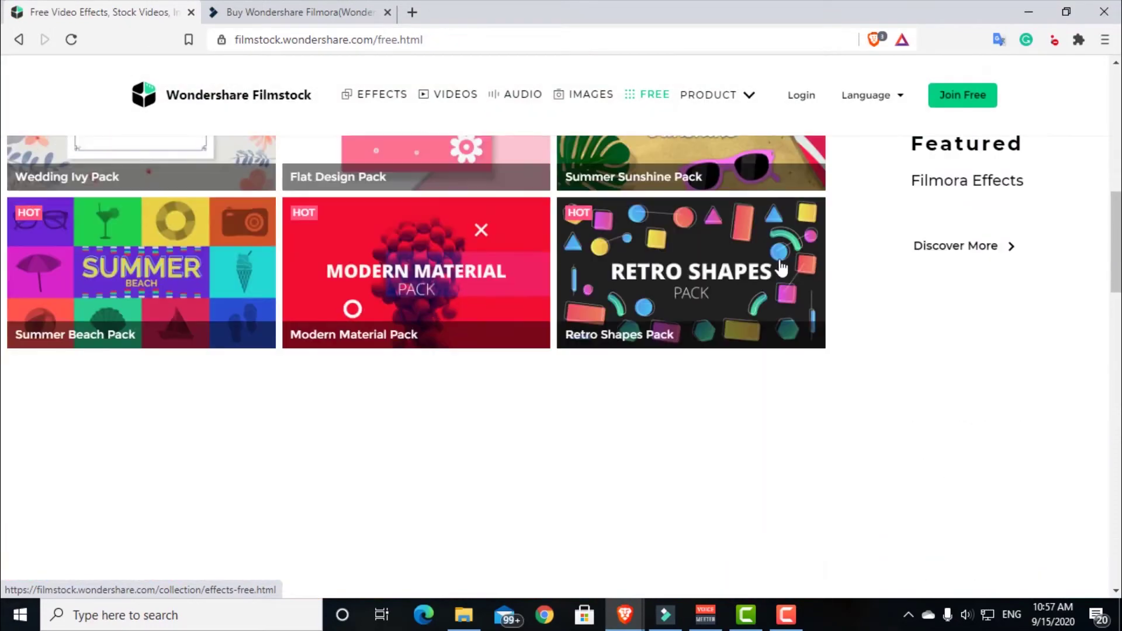
scroll(782, 268, "up", 1)
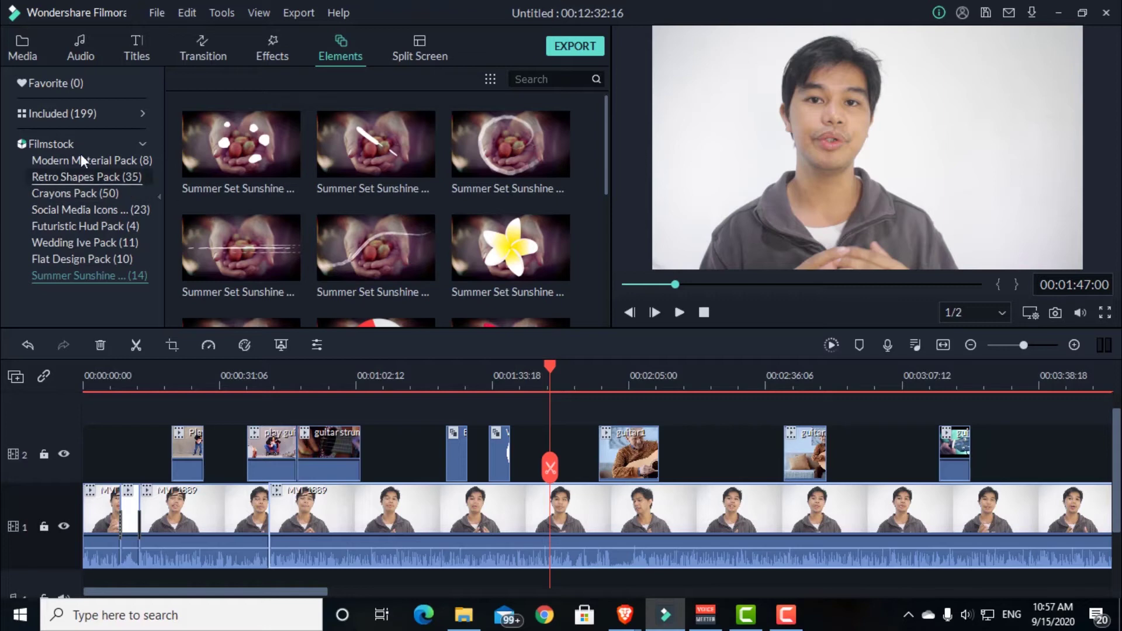
Collapse the Filmstock group in Filmora's elements library and look through the included elements instead
left_click(142, 144)
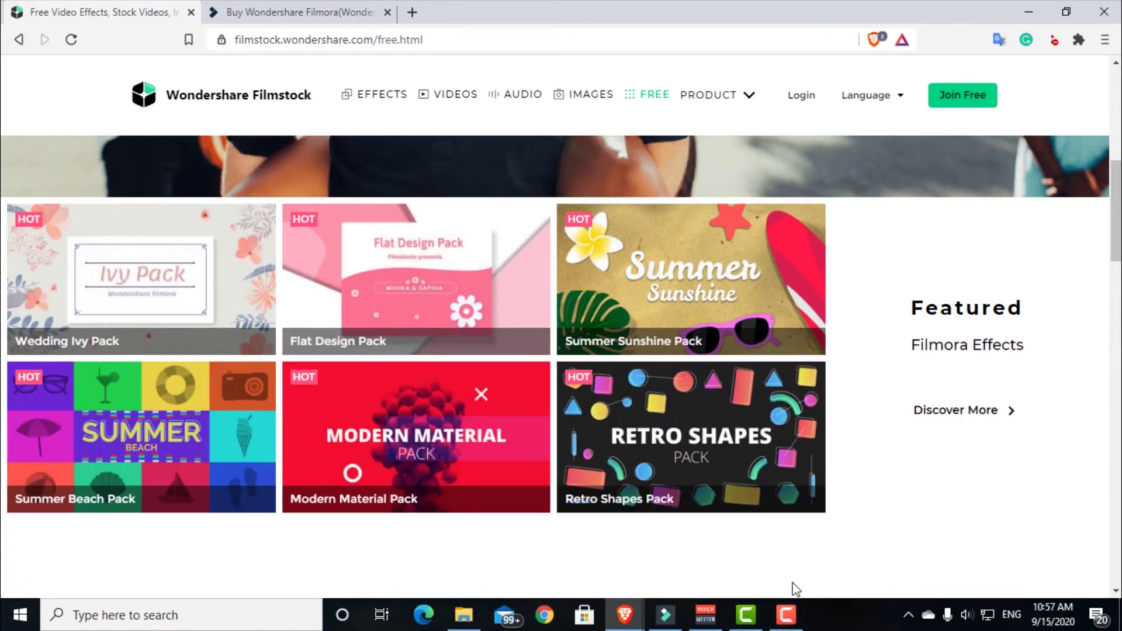
left_click(665, 614)
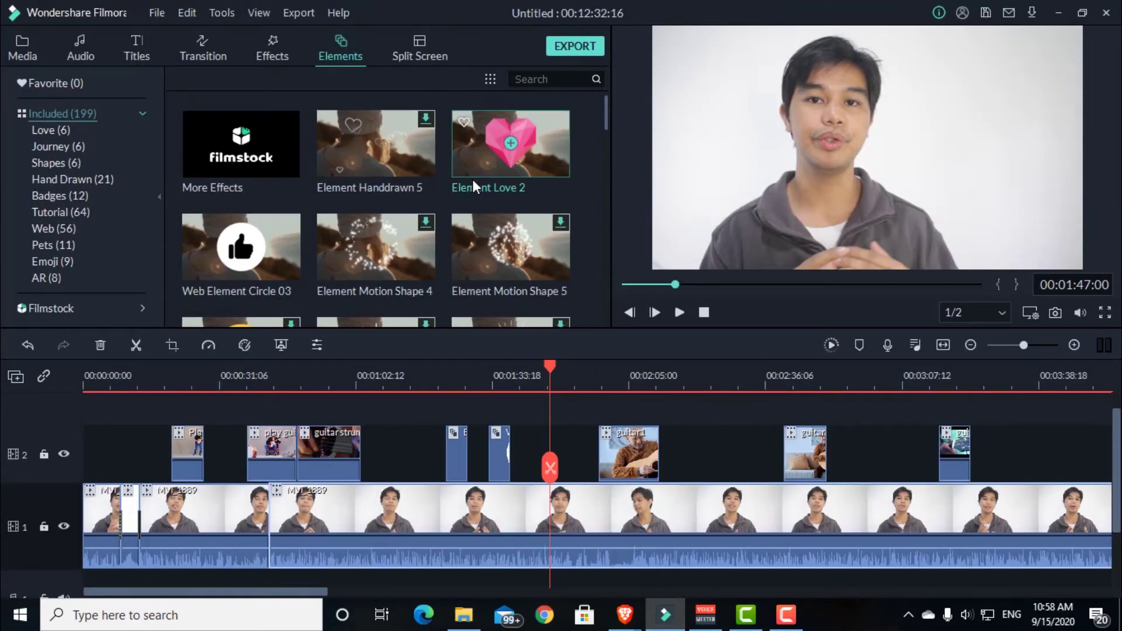
scroll(472, 179, "down", 5)
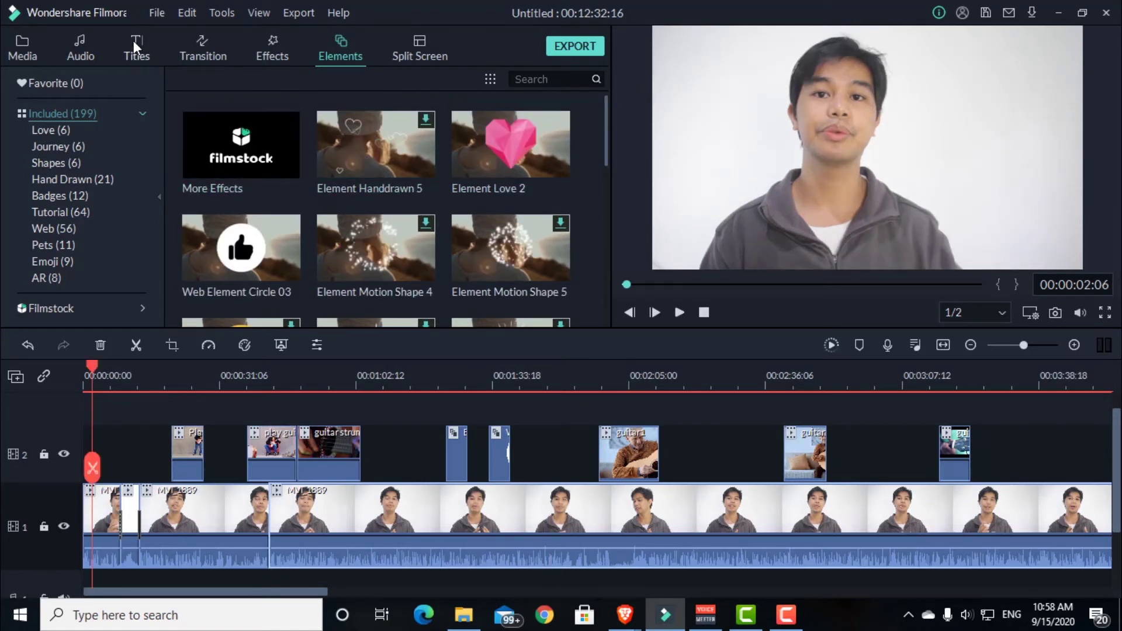
Look through the included title presets and add Title 2 above the opening talking-head clip at 00:00:02:06
left_click(135, 44)
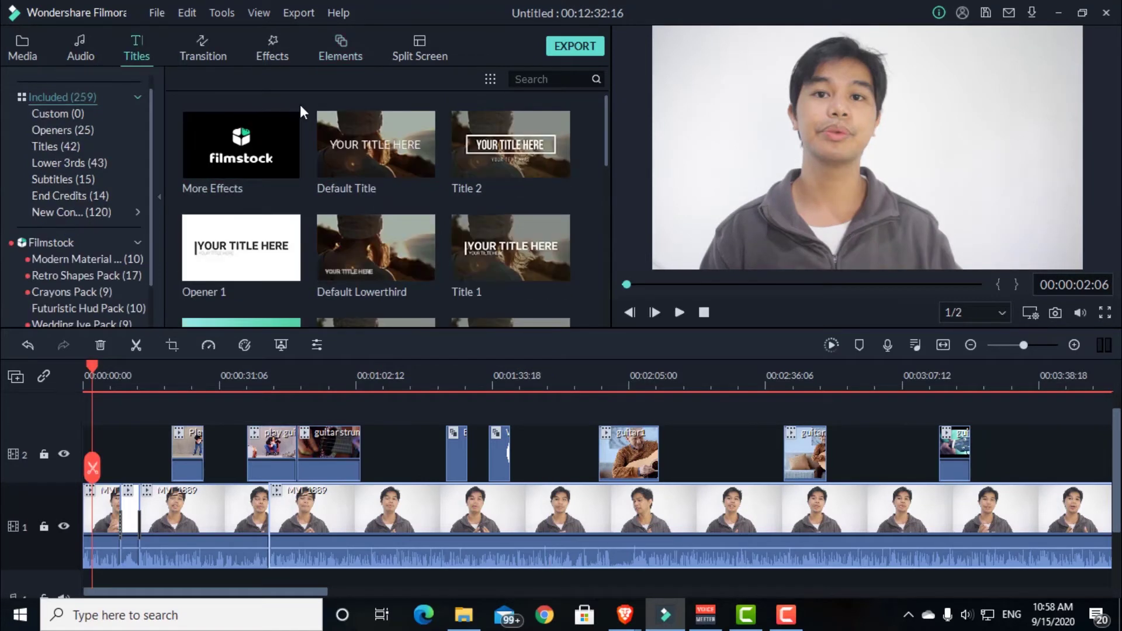
scroll(503, 171, "down", 6)
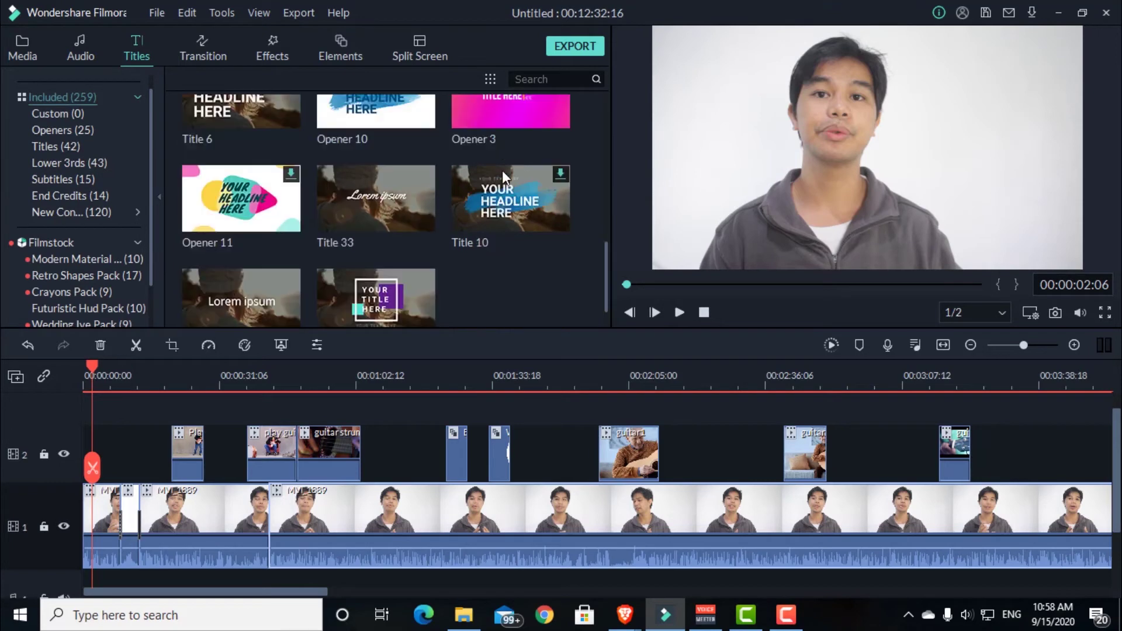
scroll(503, 171, "up", 3)
scroll(503, 170, "up", 3)
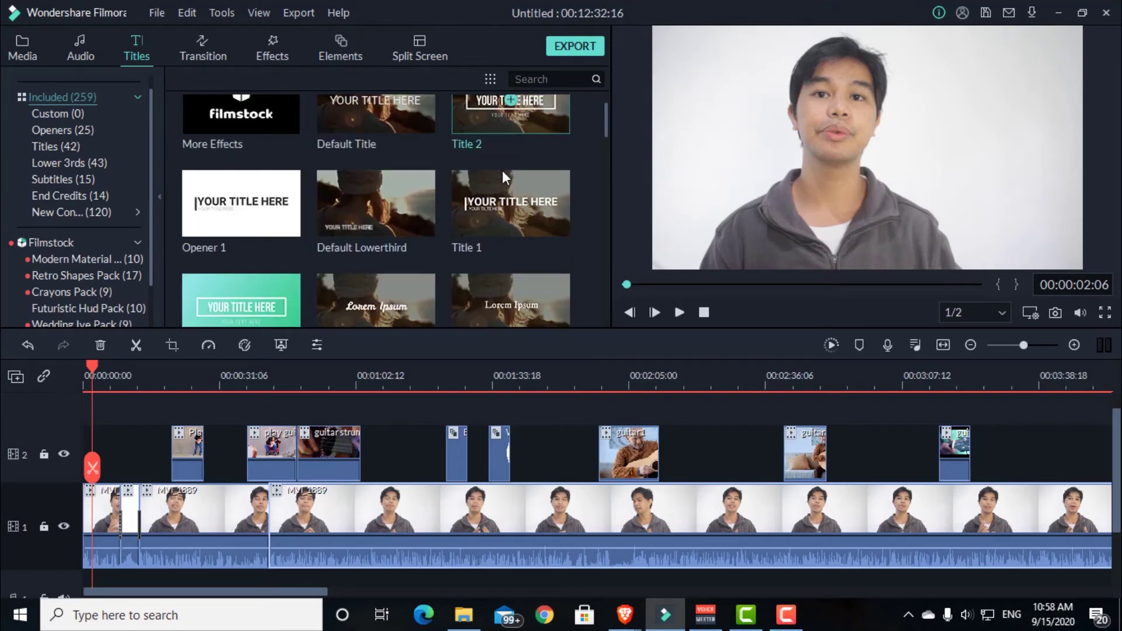
scroll(503, 171, "up", 1)
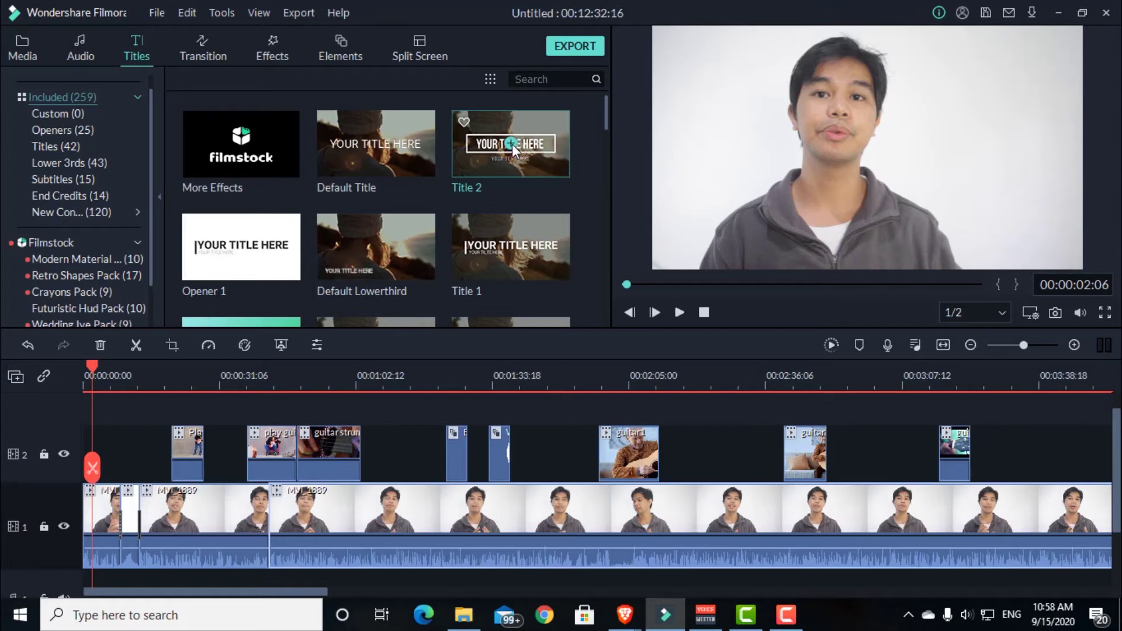
left_click(512, 142)
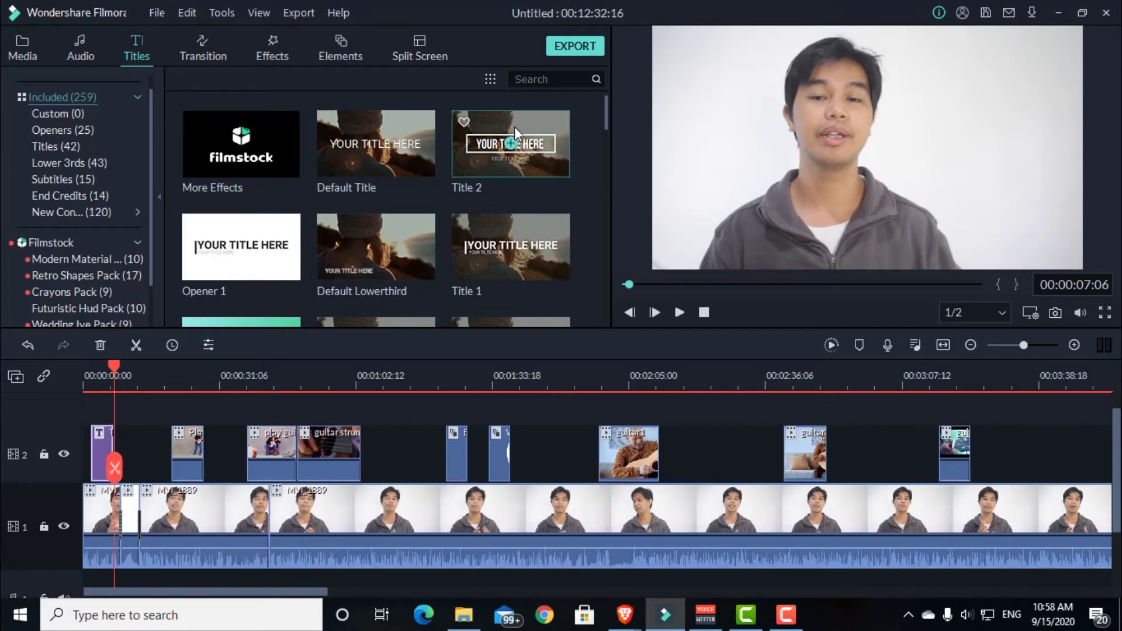
Open the Title 2 text for editing and set the main title's text color to black
left_click(99, 368)
double_click(772, 146)
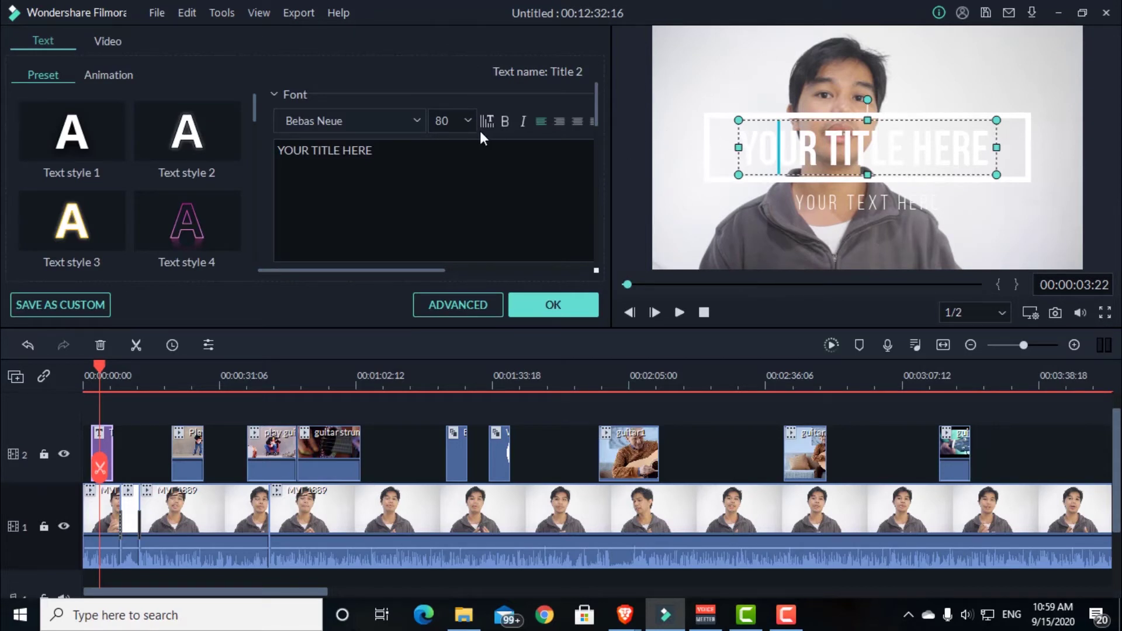
scroll(476, 193, "down", 1)
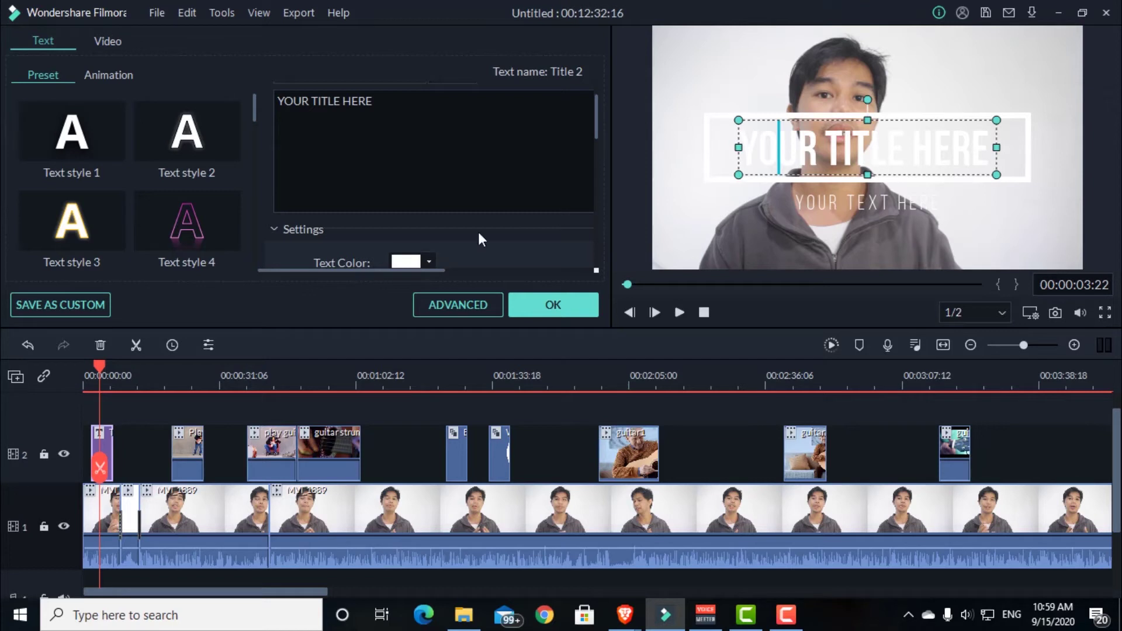
left_click(414, 258)
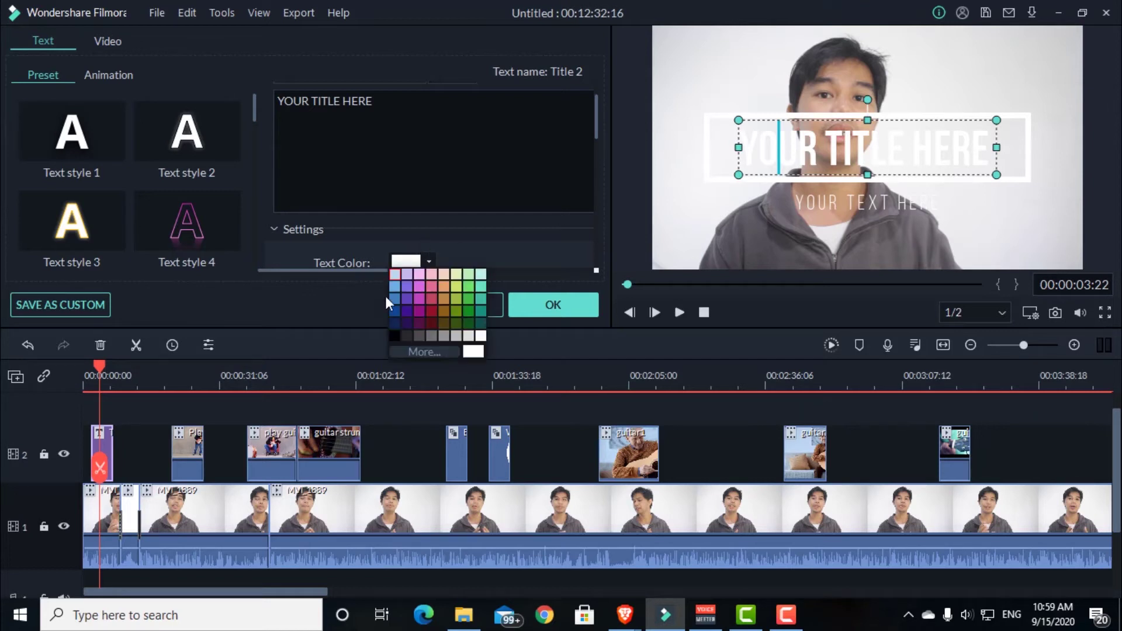
left_click(395, 334)
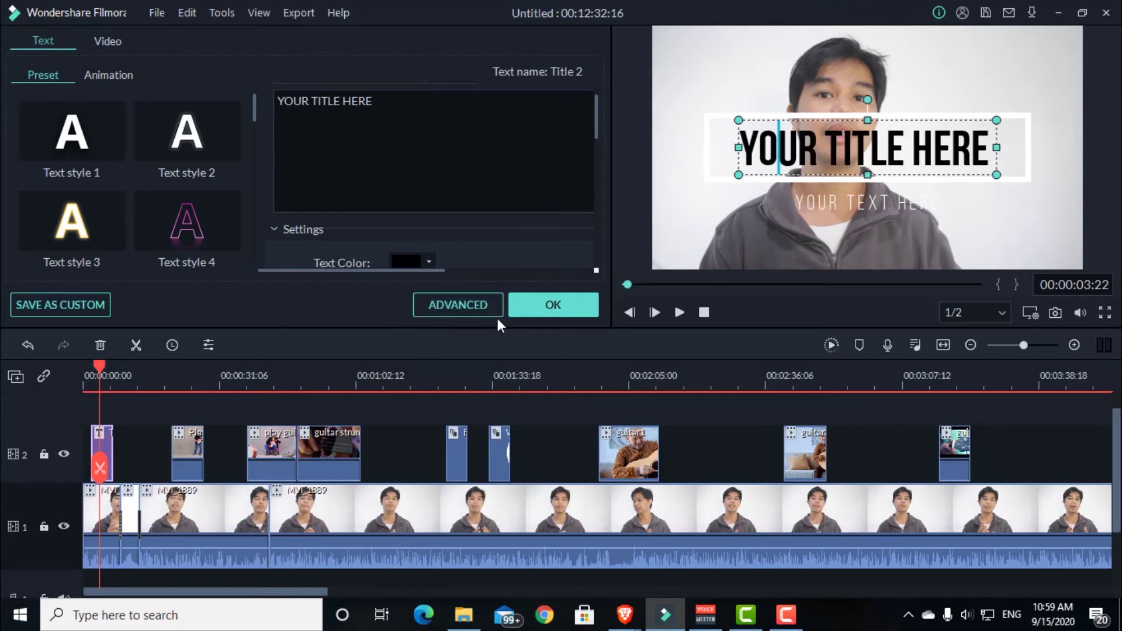
Select the individual parts of the title in the preview, including its frame, and delete the title from the timeline
left_click(801, 202)
left_click(792, 157)
left_click(712, 121)
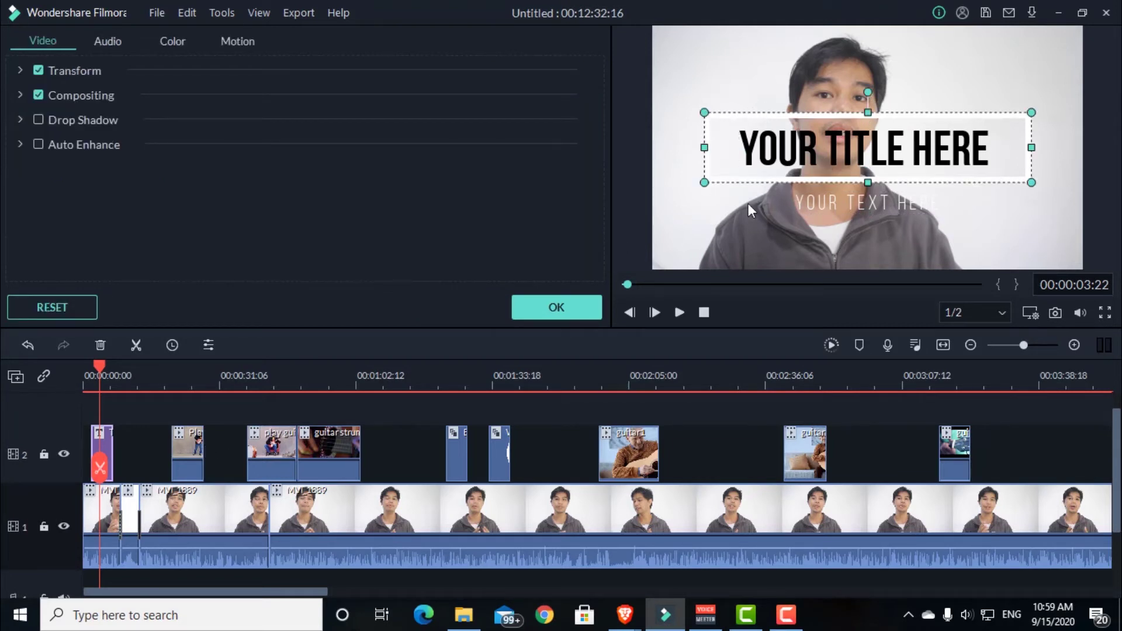
key("Delete")
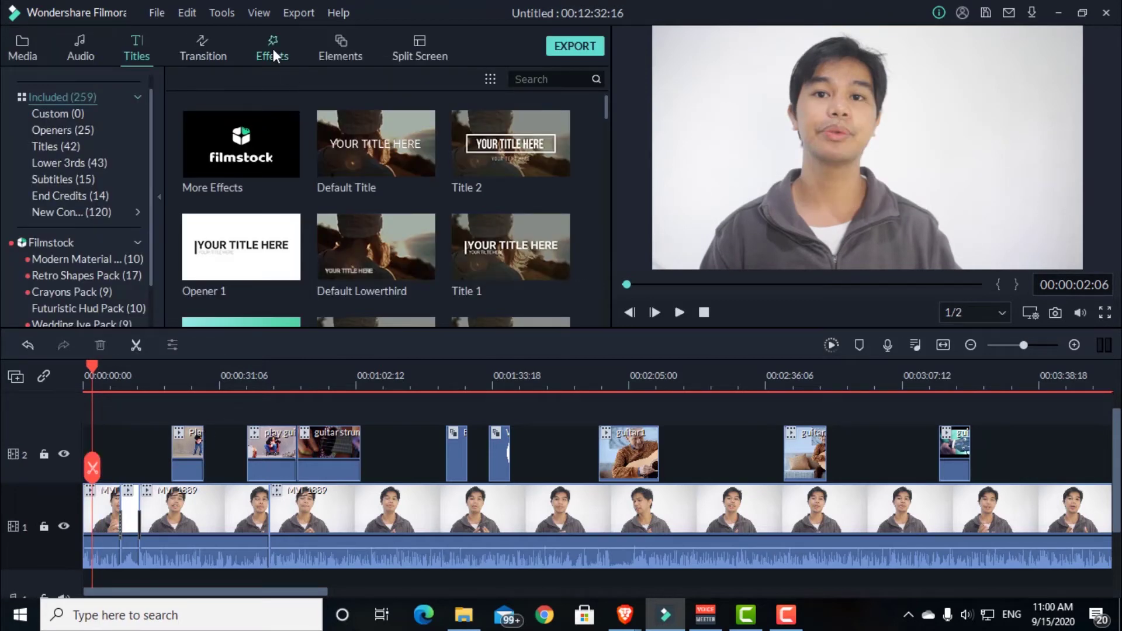
Browse the included filters and overlays in the effects library
left_click(273, 51)
scroll(517, 159, "down", 3)
scroll(517, 159, "up", 3)
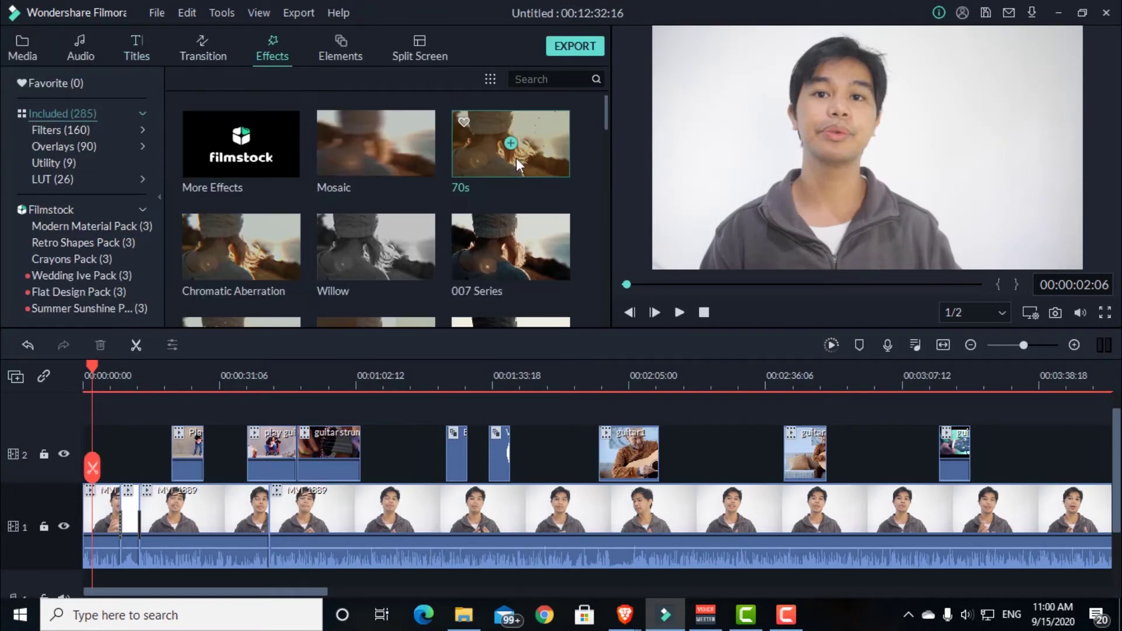
scroll(516, 158, "down", 5)
scroll(517, 158, "up", 2)
scroll(516, 150, "up", 2)
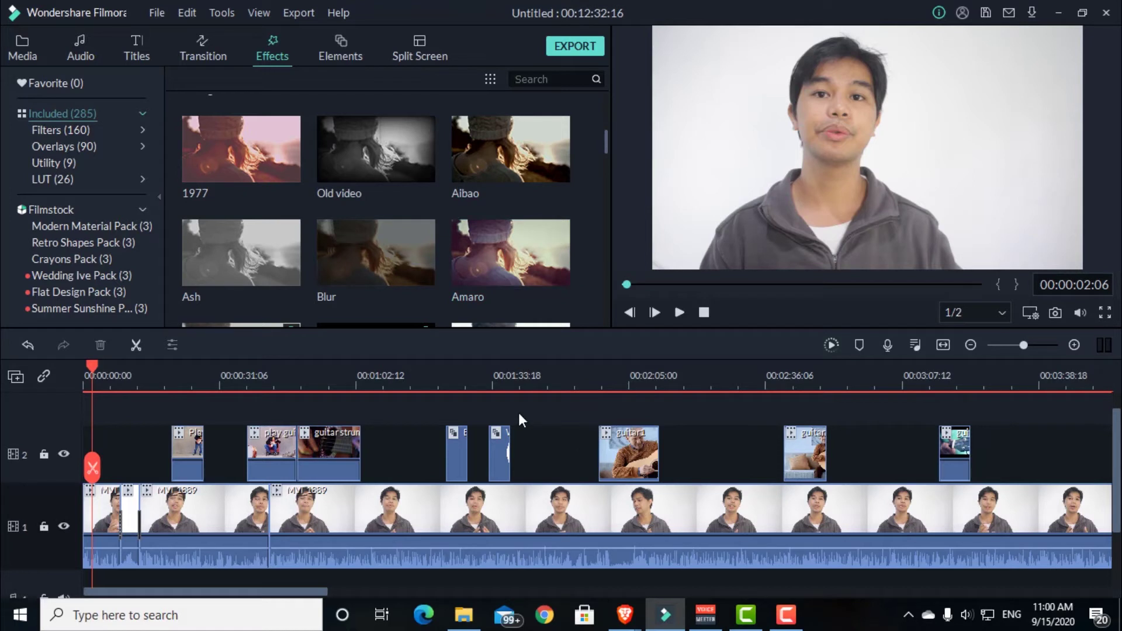
left_click_drag(363, 185, 286, 472)
scroll(321, 215, "down", 3)
scroll(320, 216, "down", 8)
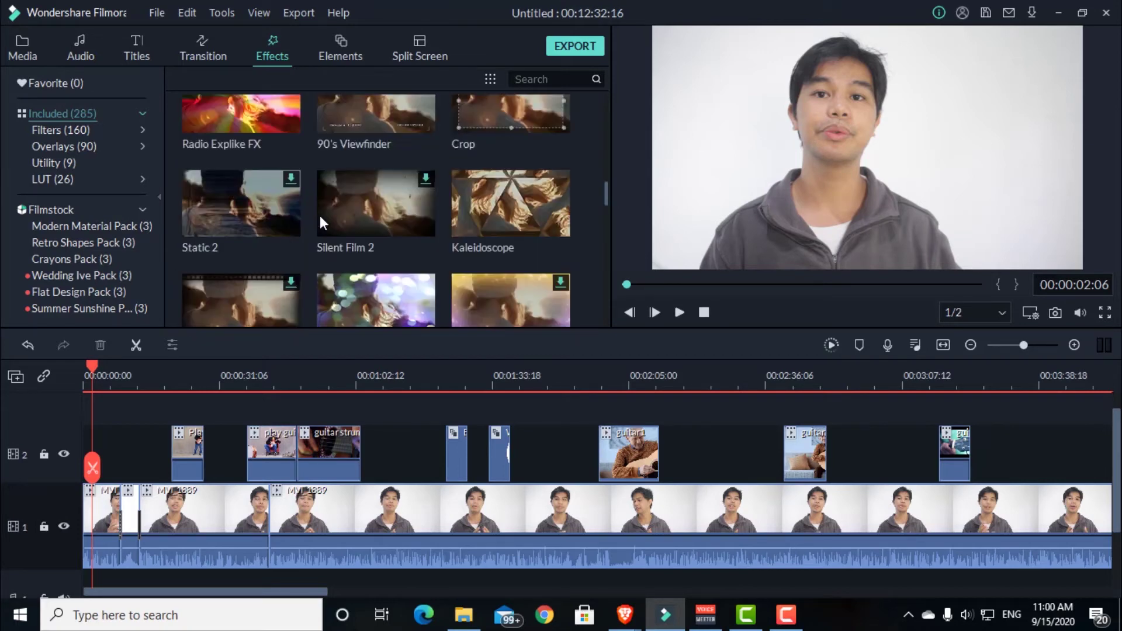
scroll(342, 286, "down", 3)
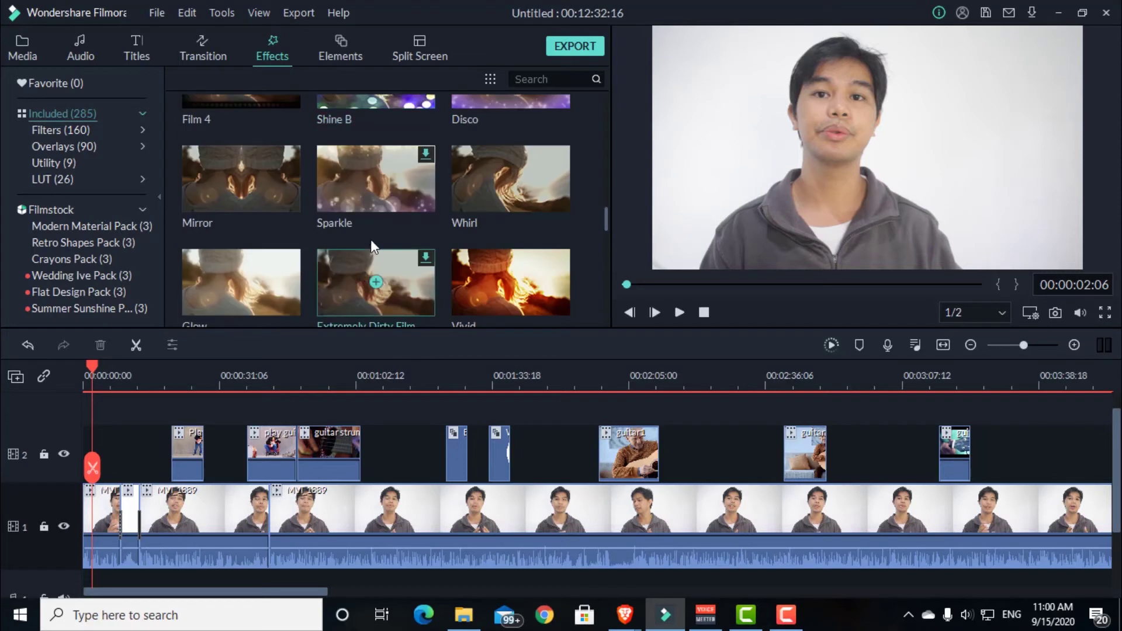
scroll(507, 284, "down", 3)
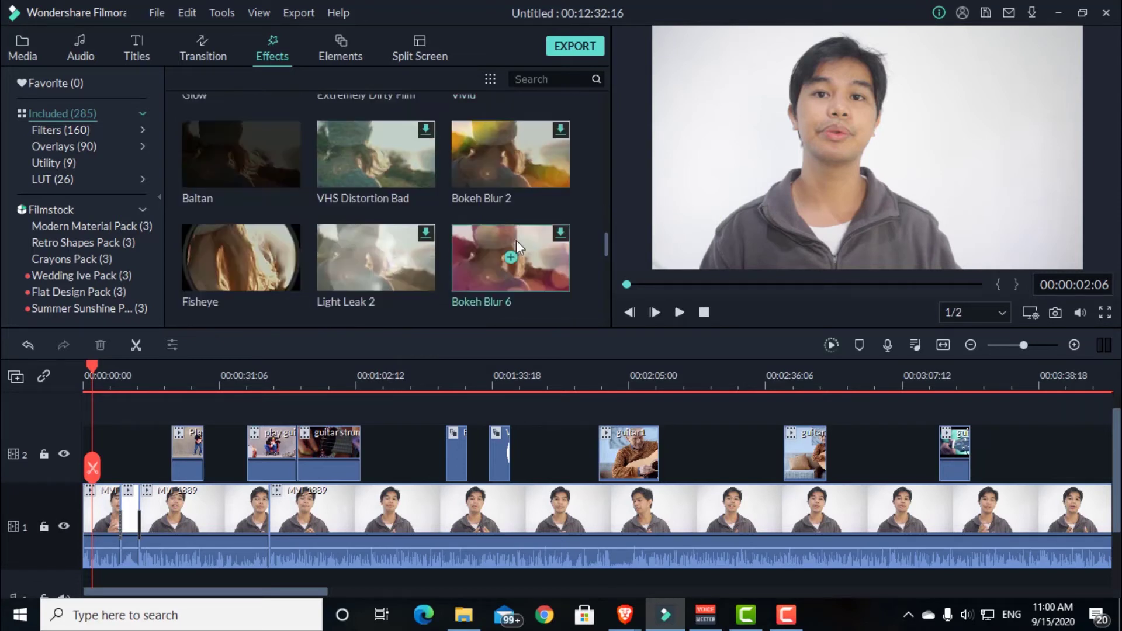
Try the Bokeh Blur 2 effect over the opening clip and remove it after previewing it
left_click(509, 156)
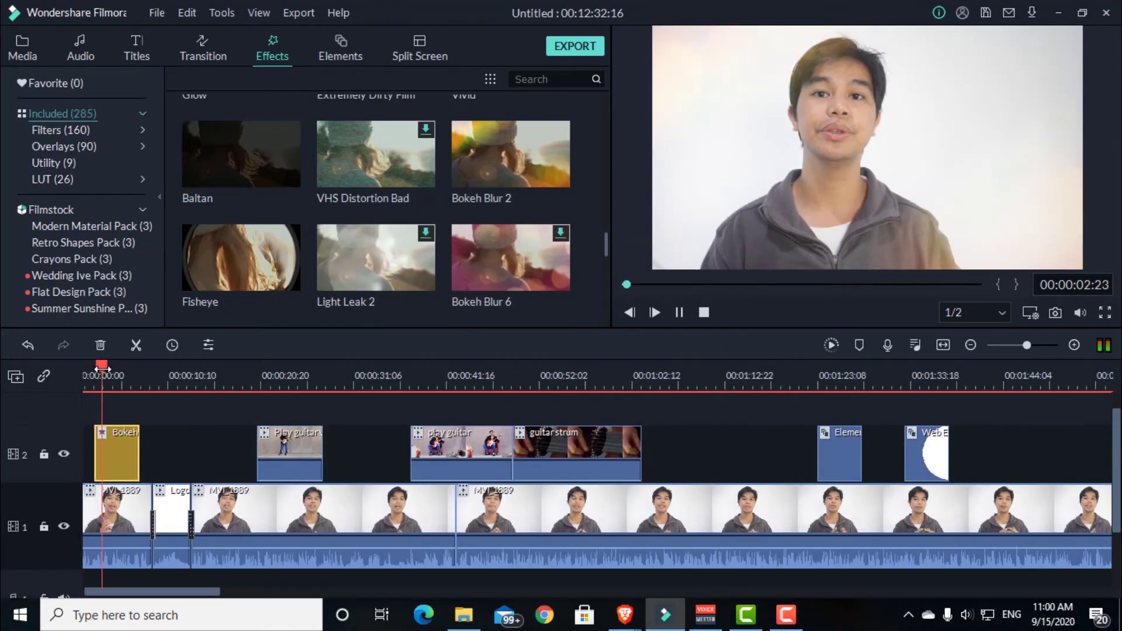
key("space")
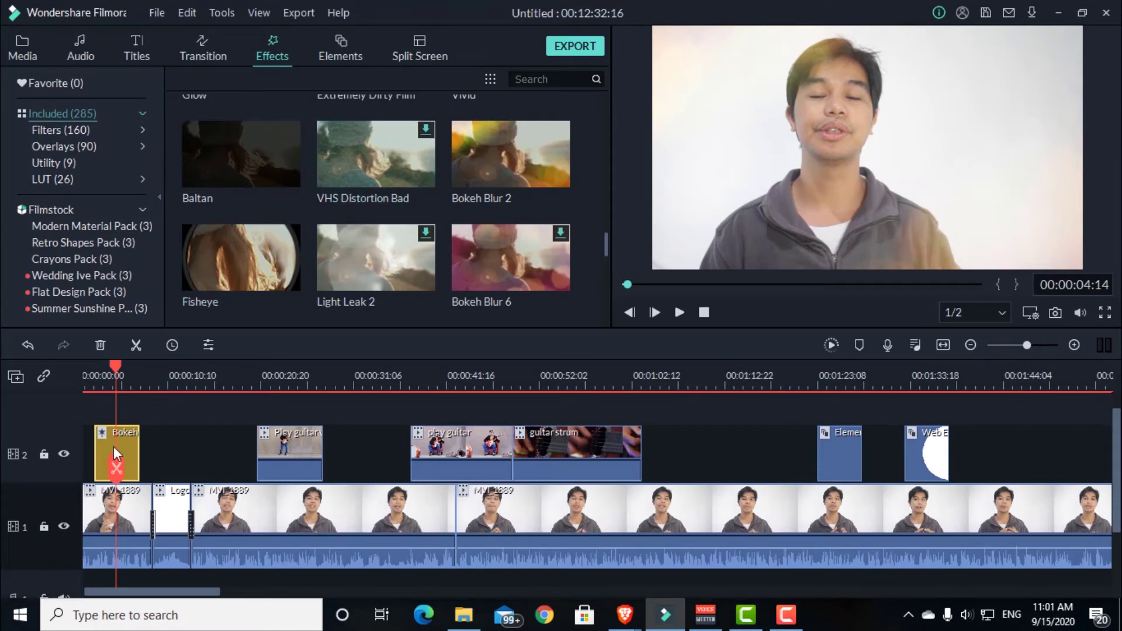
key("Delete")
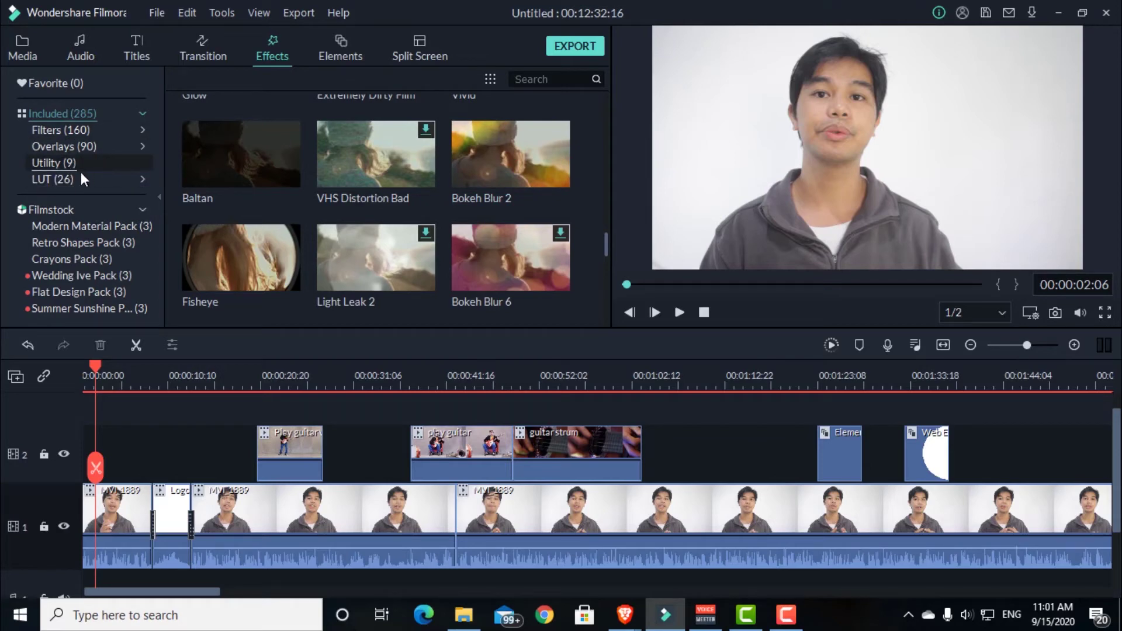
Look through the included LUT effects and the Blockbuster LUT category
left_click(58, 180)
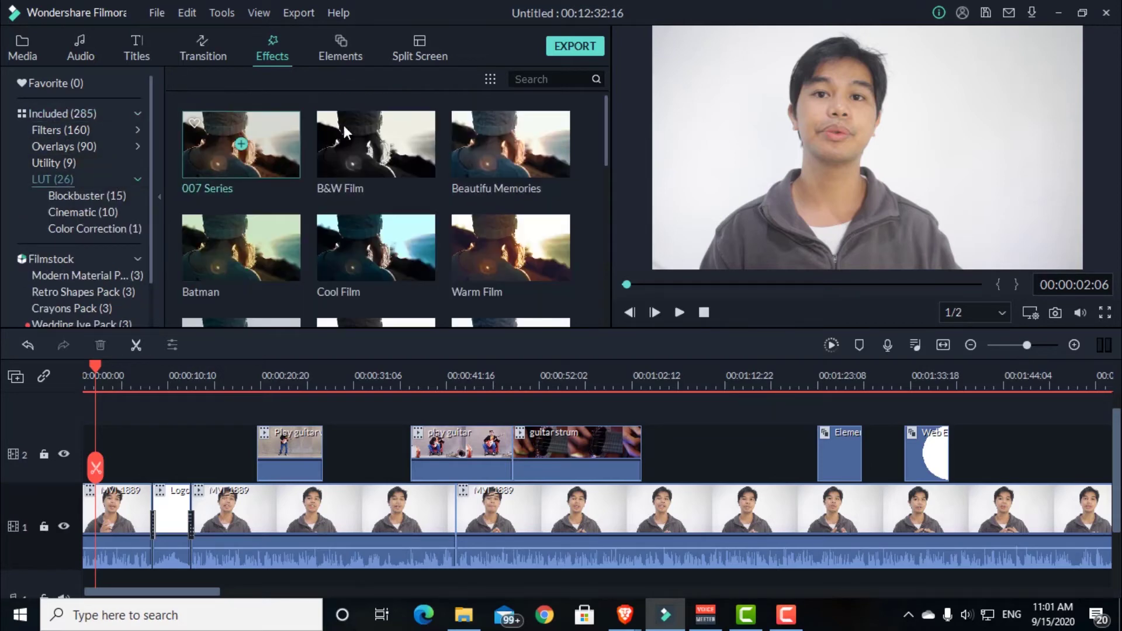
scroll(405, 178, "down", 5)
scroll(404, 178, "up", 5)
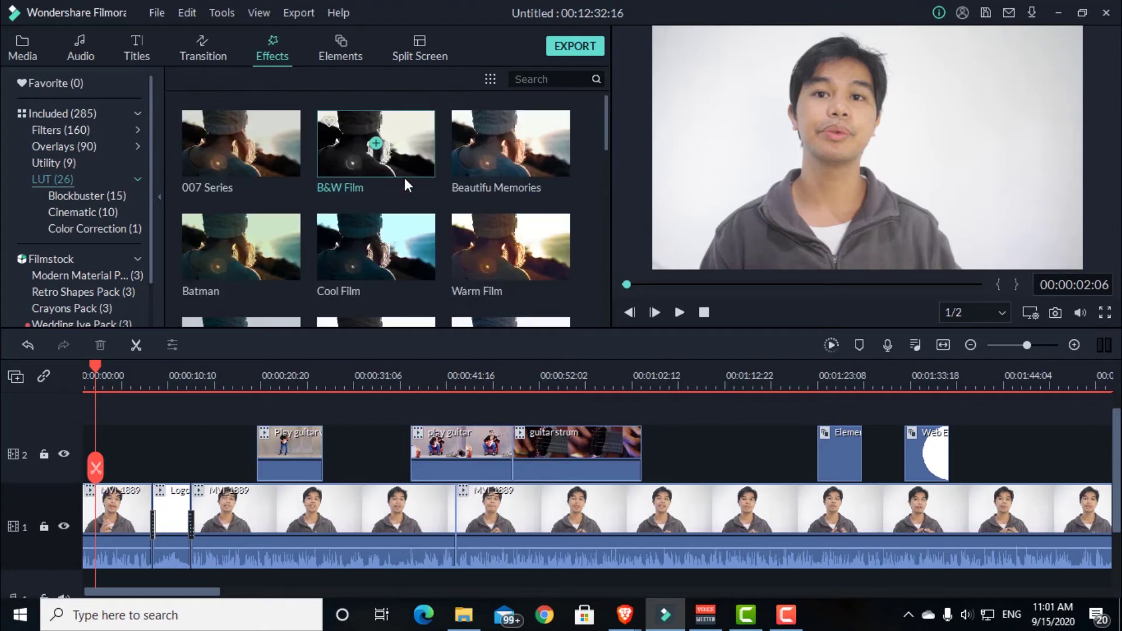
left_click(94, 195)
scroll(583, 186, "down", 3)
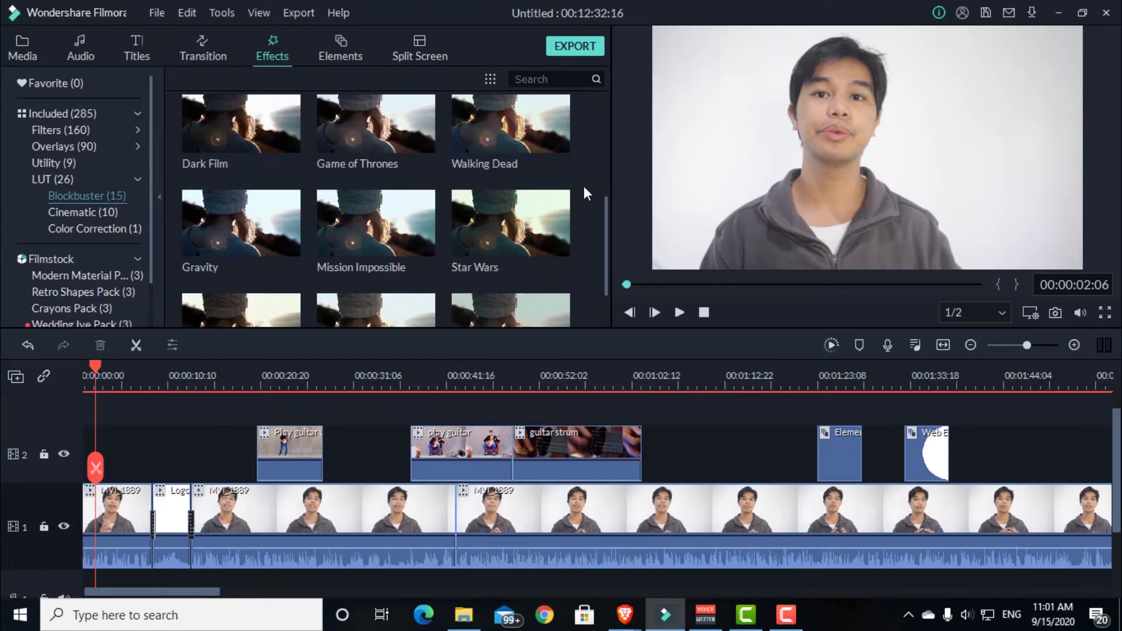
scroll(583, 186, "down", 2)
scroll(584, 185, "up", 5)
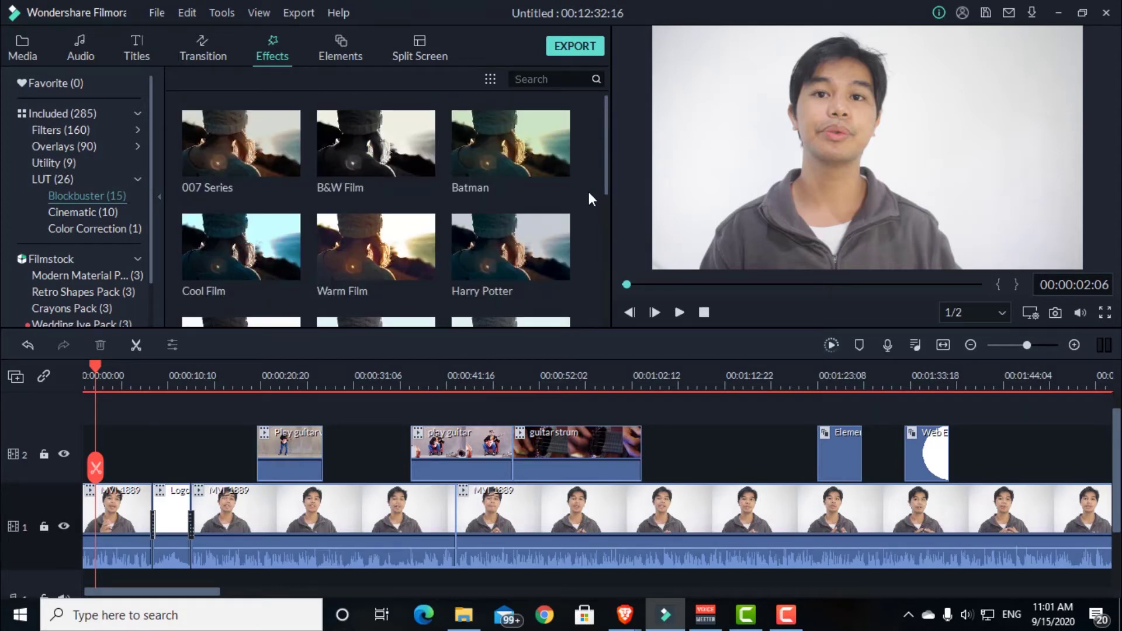
Try the Batman LUT over the opening clip and delete it after checking its look
left_click(510, 144)
left_click_drag(135, 367, 111, 369)
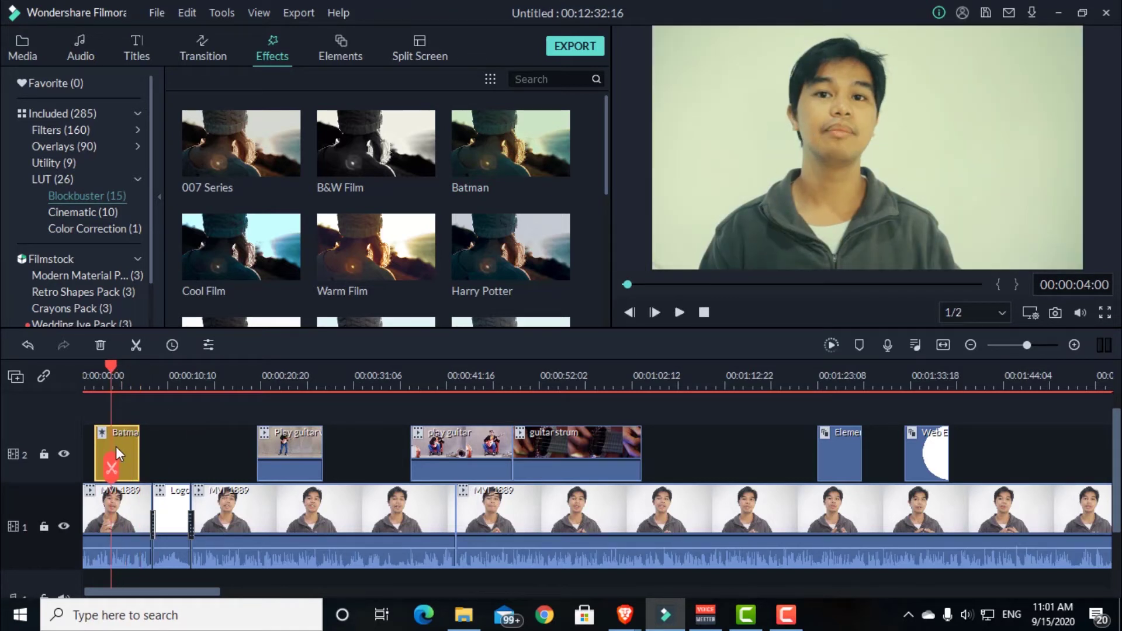
key("Delete")
Try the Harry Potter LUT over the opening clip and undo its addition
scroll(398, 251, "down", 3)
scroll(413, 245, "up", 3)
left_click(510, 247)
left_click(114, 374)
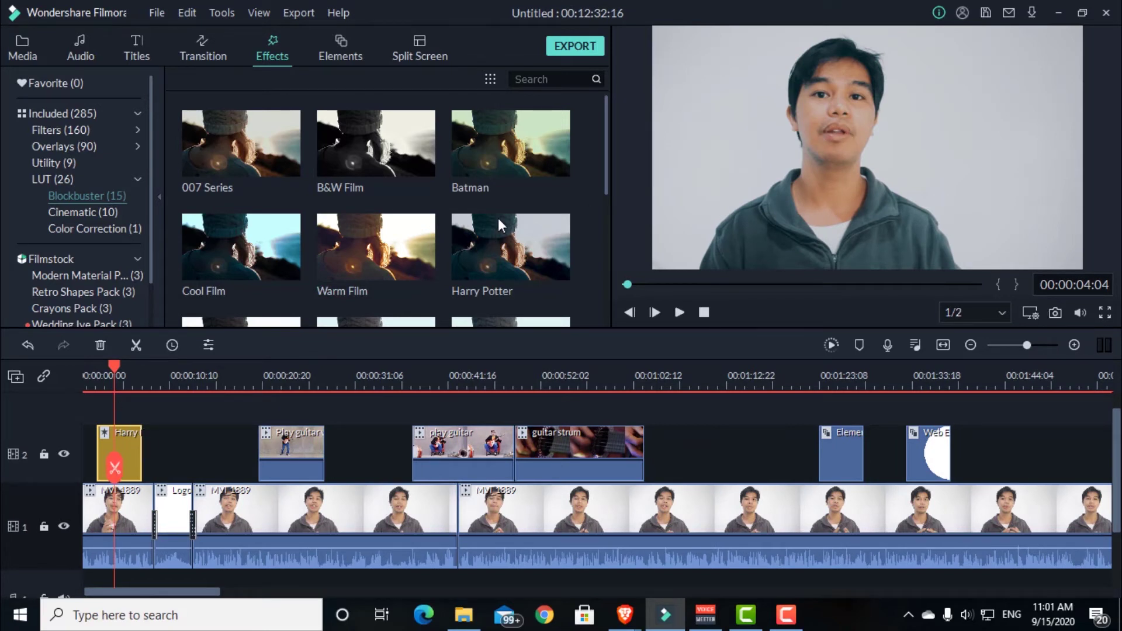
key("ctrl+z")
Apply the Mission Impossible LUT on track 2 and stretch it over the whole clip before the logo reveal
scroll(498, 218, "down", 5)
left_click(376, 155)
mouse_move(115, 368)
left_mouse_down()
mouse_move(125, 368)
mouse_move(113, 372)
left_mouse_up()
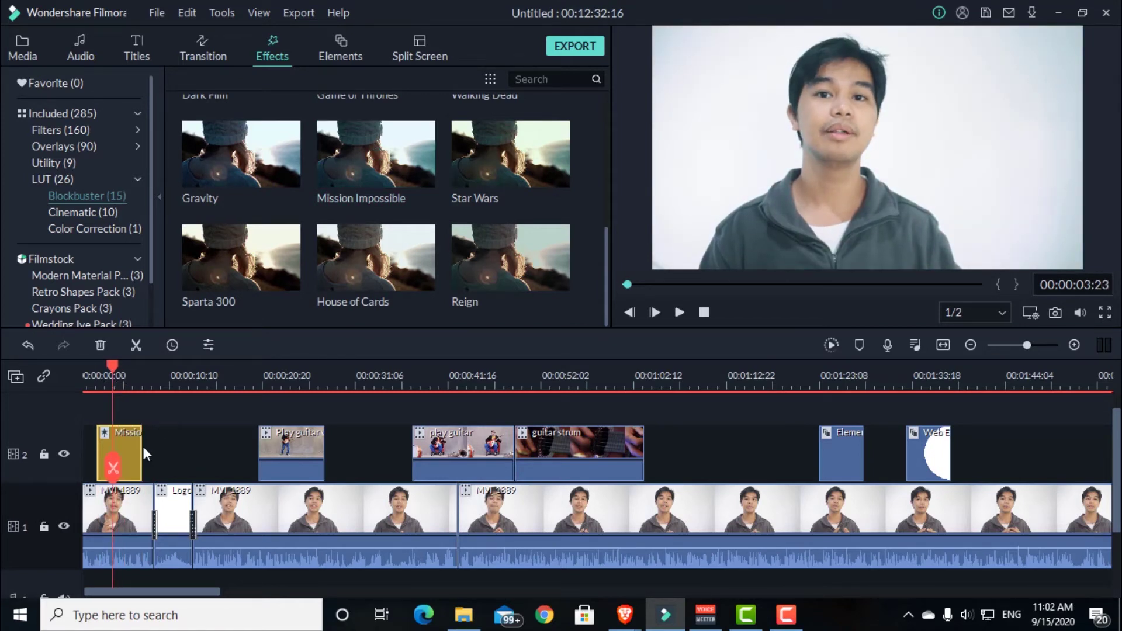
left_click_drag(97, 447, 154, 449)
left_click_drag(147, 446, 158, 446)
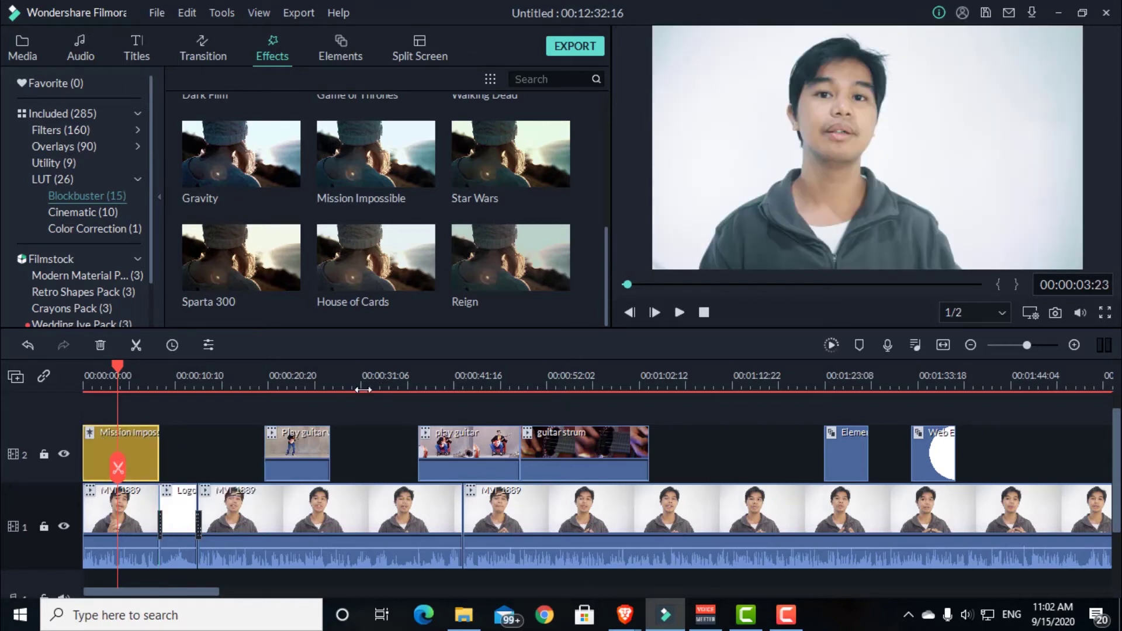
Add the Mission Impossible LUT again on track 2 and stretch it to fill the gap between the first two guitar B-roll clips
left_click(349, 367)
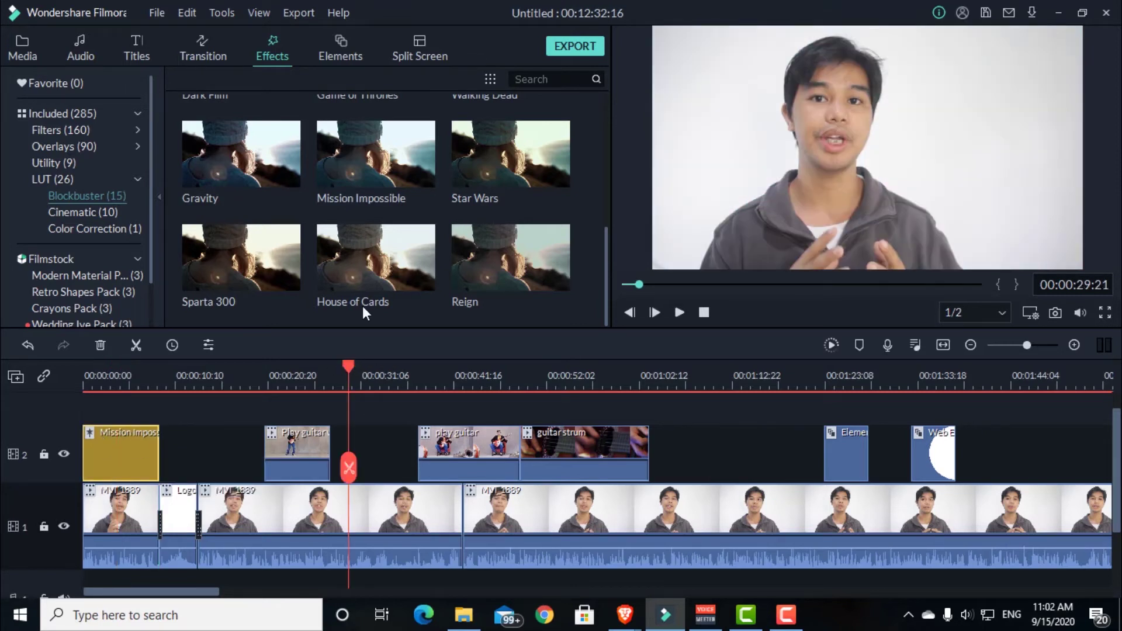
left_click(377, 155)
left_click_drag(389, 440, 417, 443)
left_click_drag(347, 447, 329, 447)
mouse_move(417, 444)
left_mouse_down()
mouse_move(401, 447)
mouse_move(418, 443)
left_mouse_up()
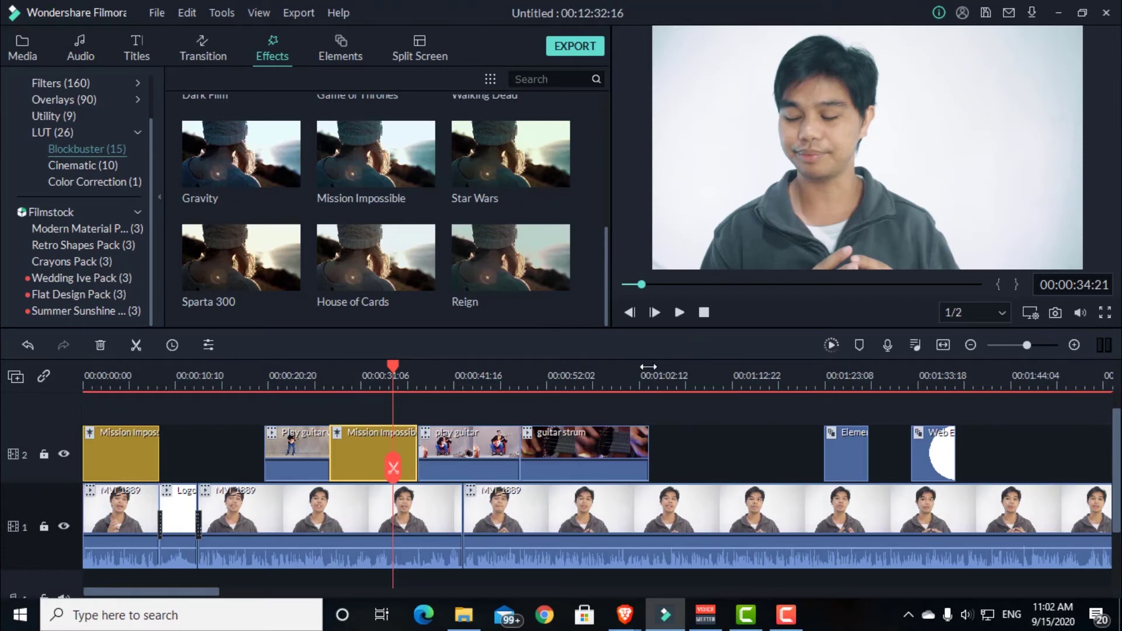
Cut the main MVI_1889 footage at 00:03:59:18 and delete the remaining part after it
left_click(741, 378)
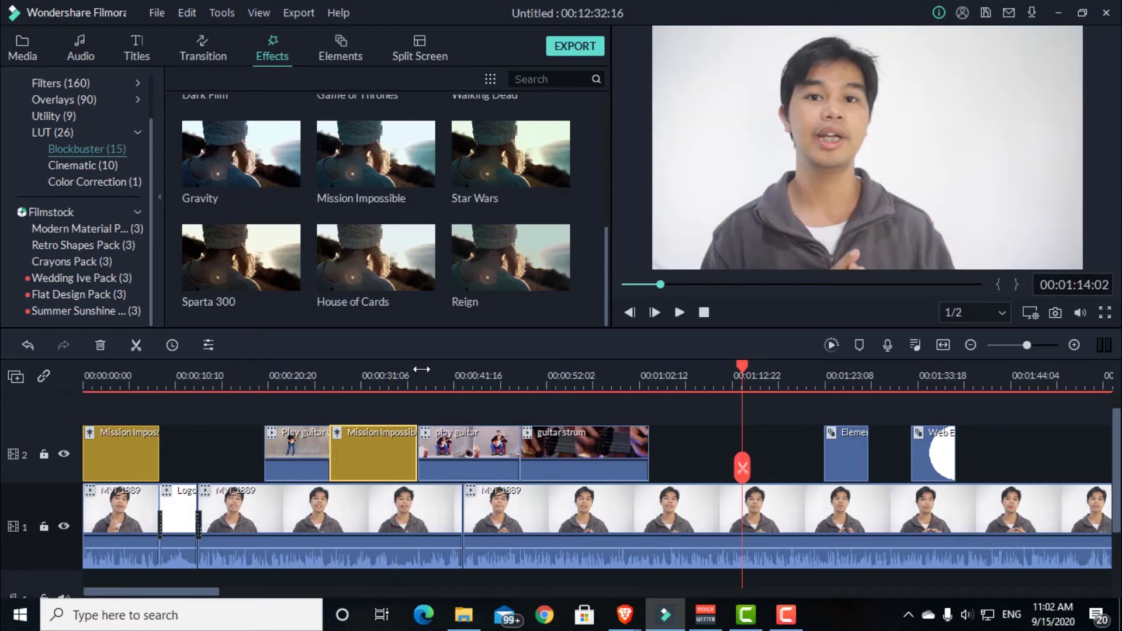
scroll(403, 383, "down", 1)
scroll(403, 382, "down", 3)
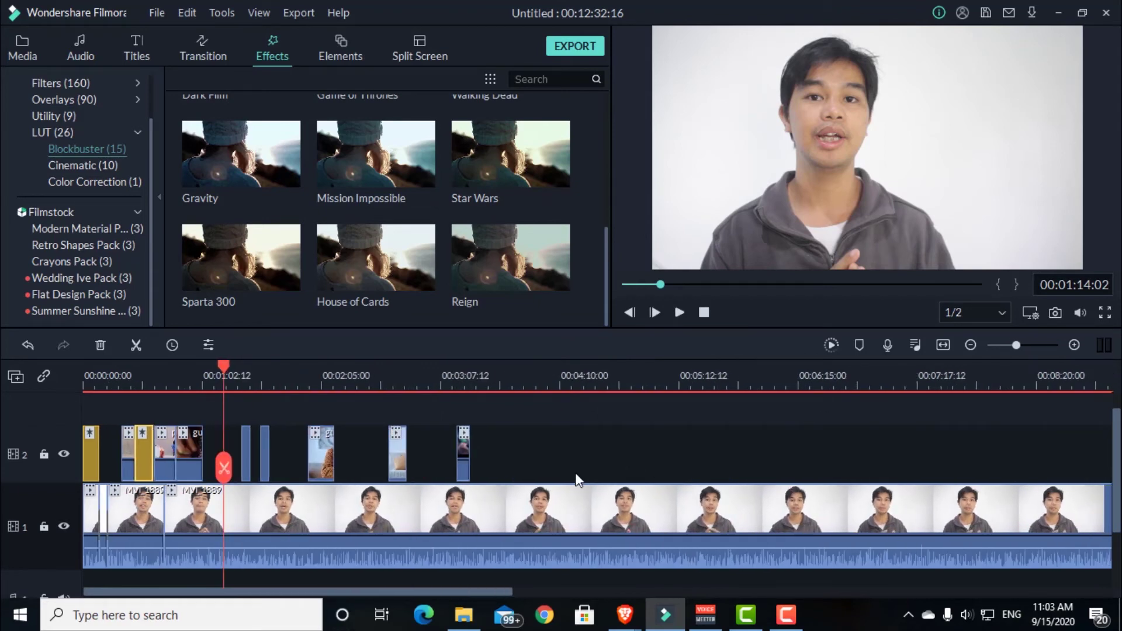
scroll(481, 377, "down", 1)
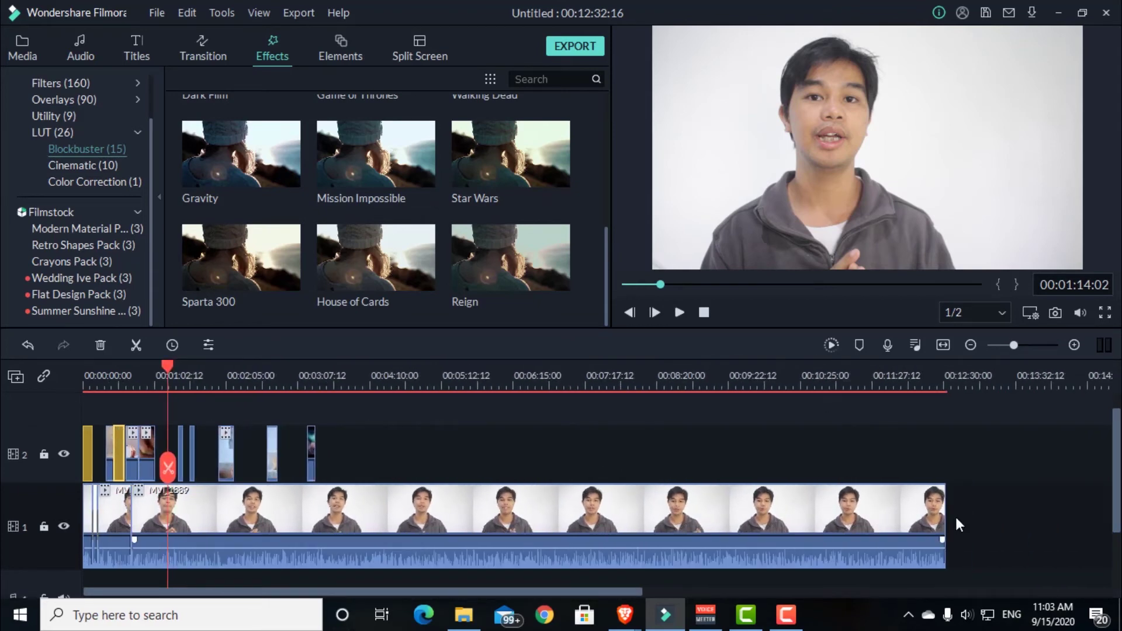
left_click(444, 517)
key("Delete")
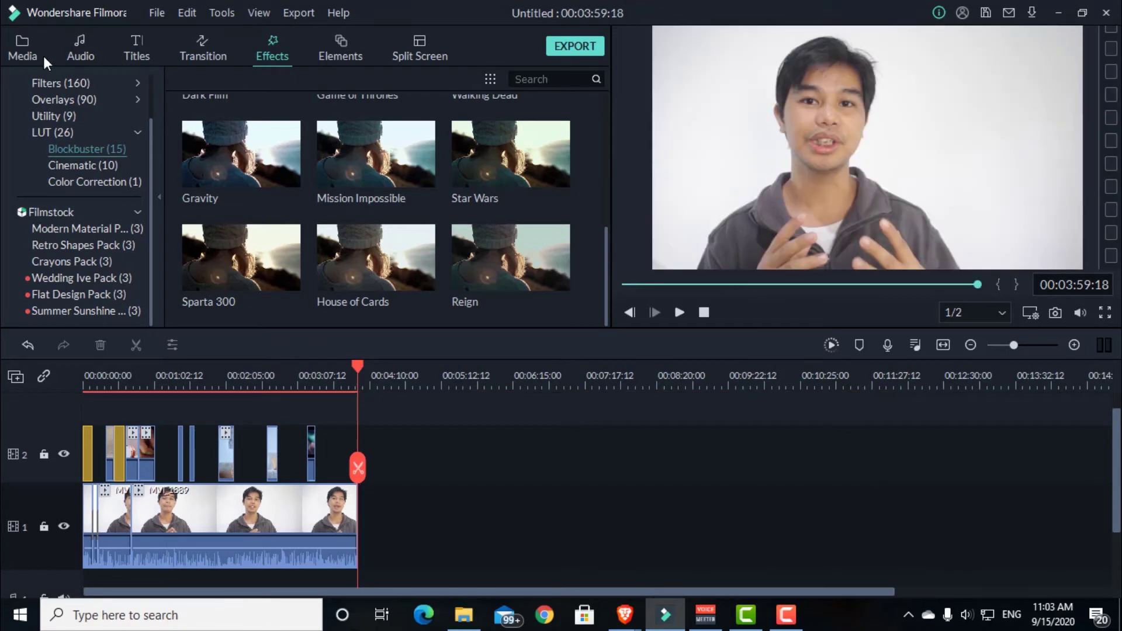
Add the guitar chords clip from the project media at the end of the main footage, at 00:03:59:18
left_click(22, 47)
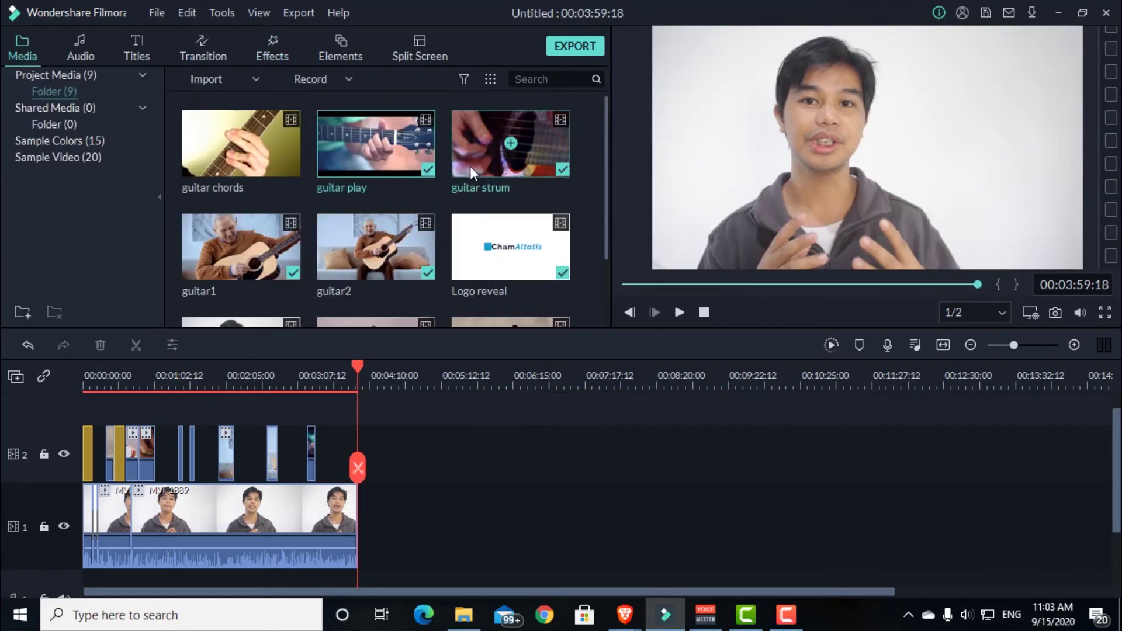
left_click(245, 138)
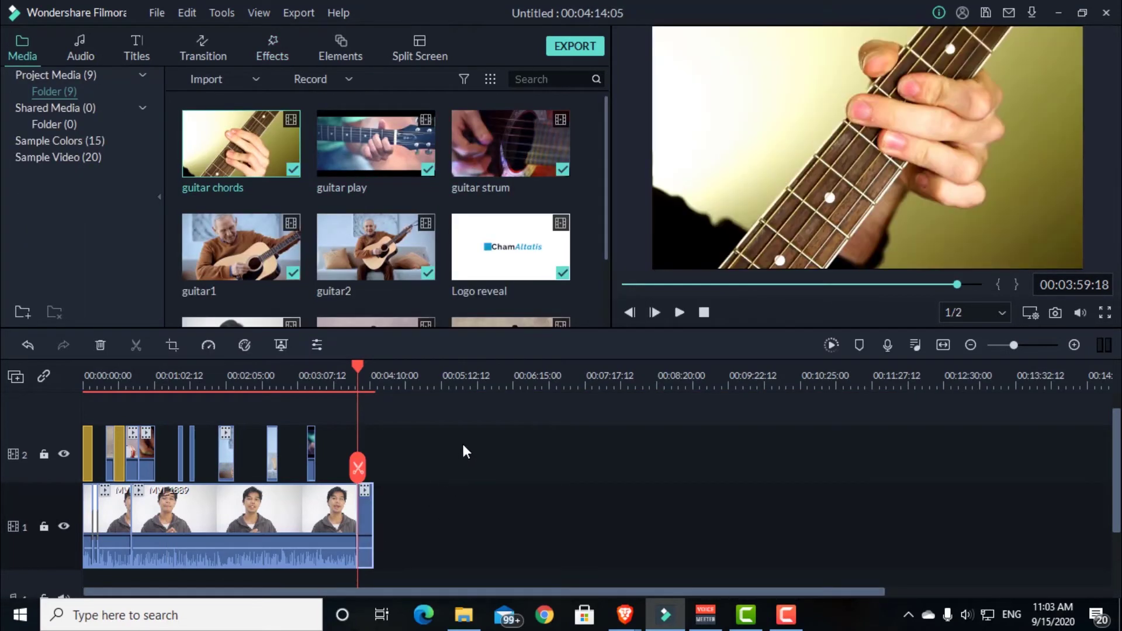
Add the Warp Zoom 3 transition at the cut between the MVI_1889 footage and the guitar chords clip
scroll(443, 377, "up", 1)
scroll(443, 377, "up", 2)
left_click(212, 45)
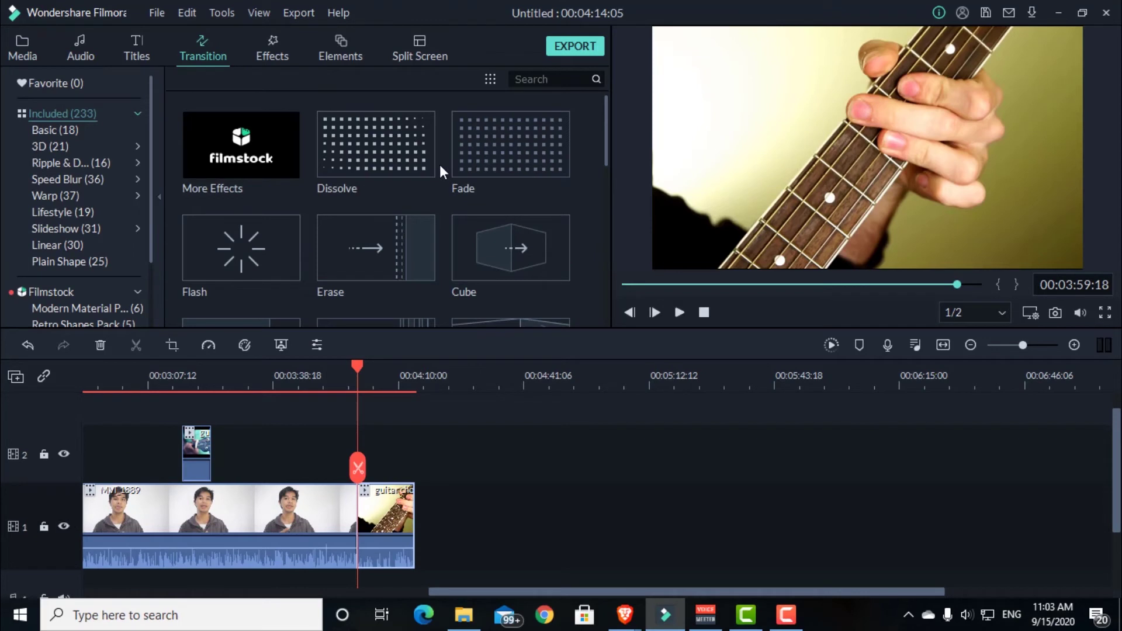
mouse_move(406, 166)
scroll(413, 162, "down", 3)
scroll(413, 163, "down", 5)
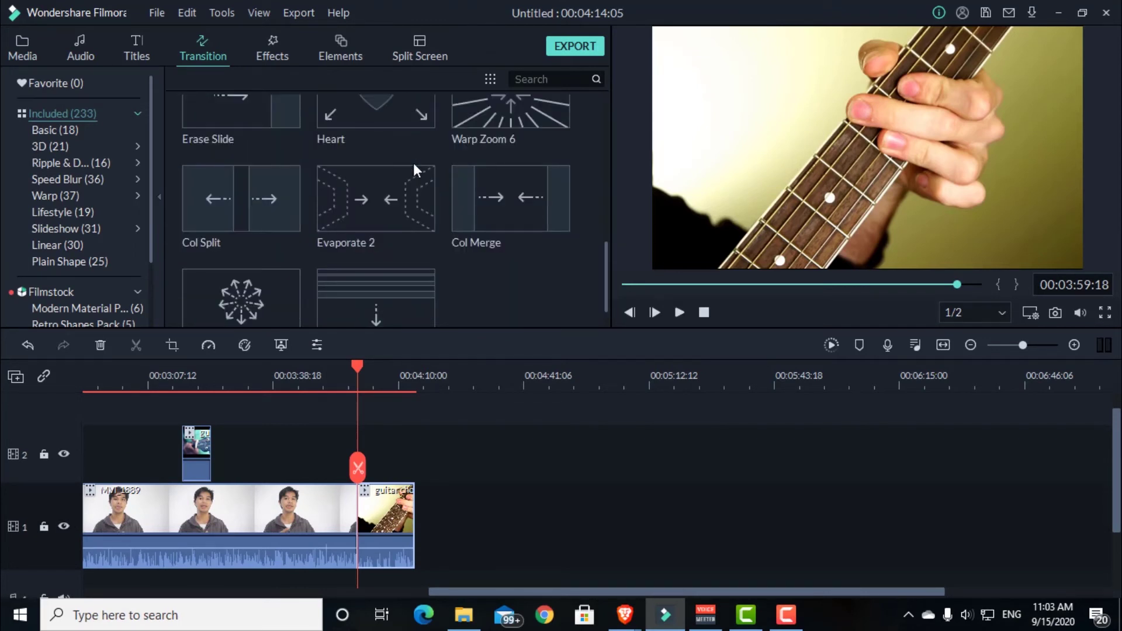
scroll(413, 165, "up", 7)
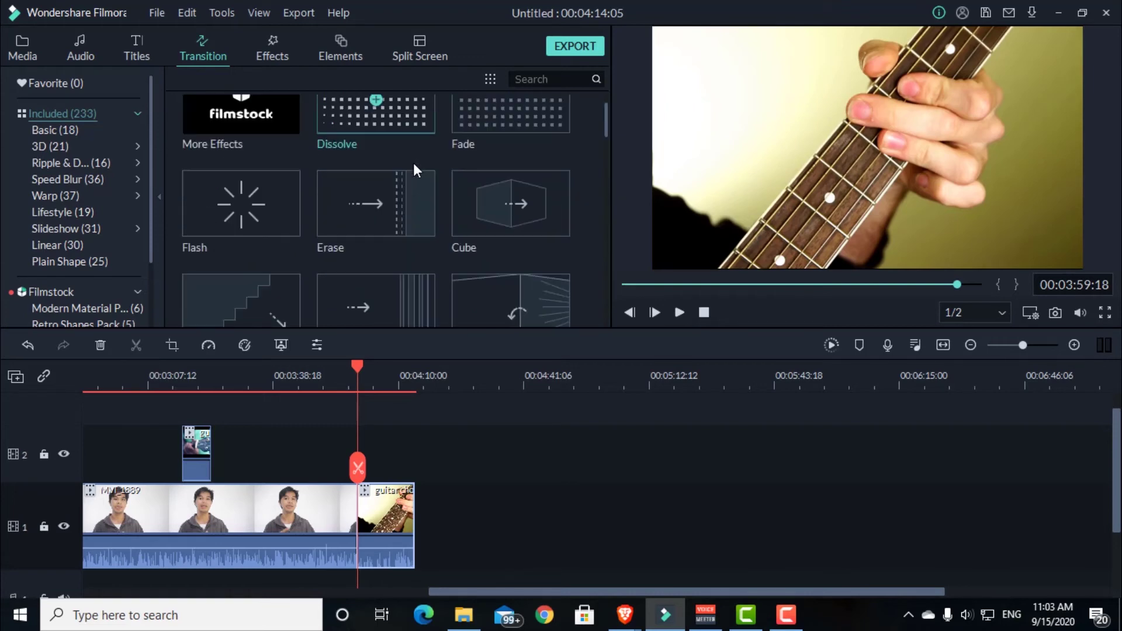
scroll(412, 163, "down", 7)
scroll(413, 162, "up", 5)
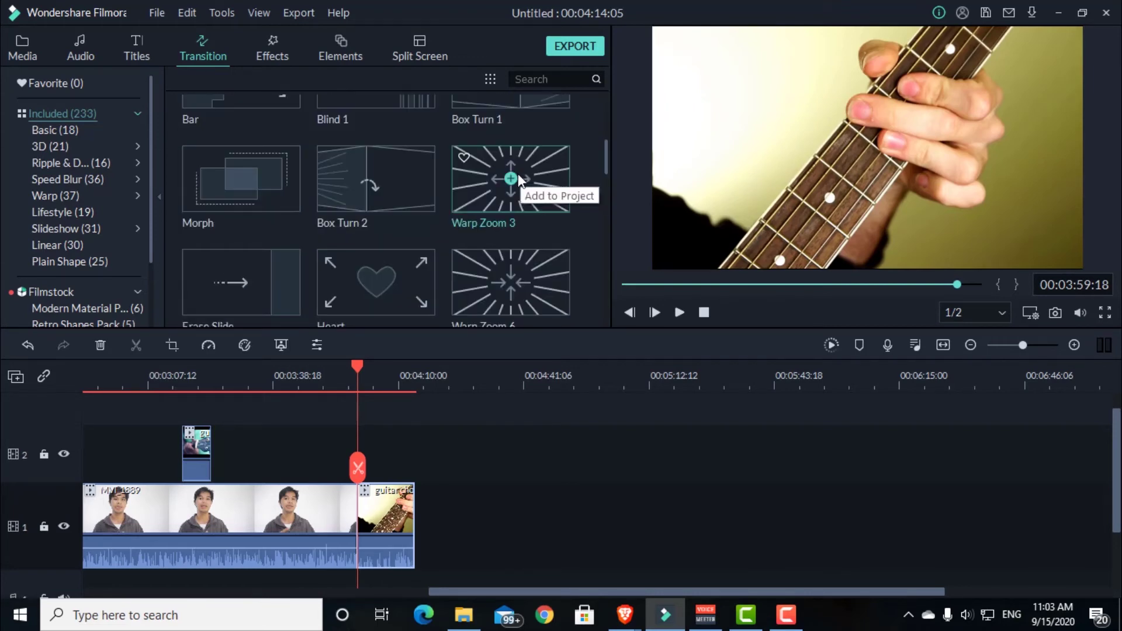
left_click_drag(373, 418, 358, 508)
Play back the footage across the Warp Zoom 3 transition, starting at 00:03:58:02
key("ctrl+equal")
left_click_drag(359, 362, 328, 369)
key("space")
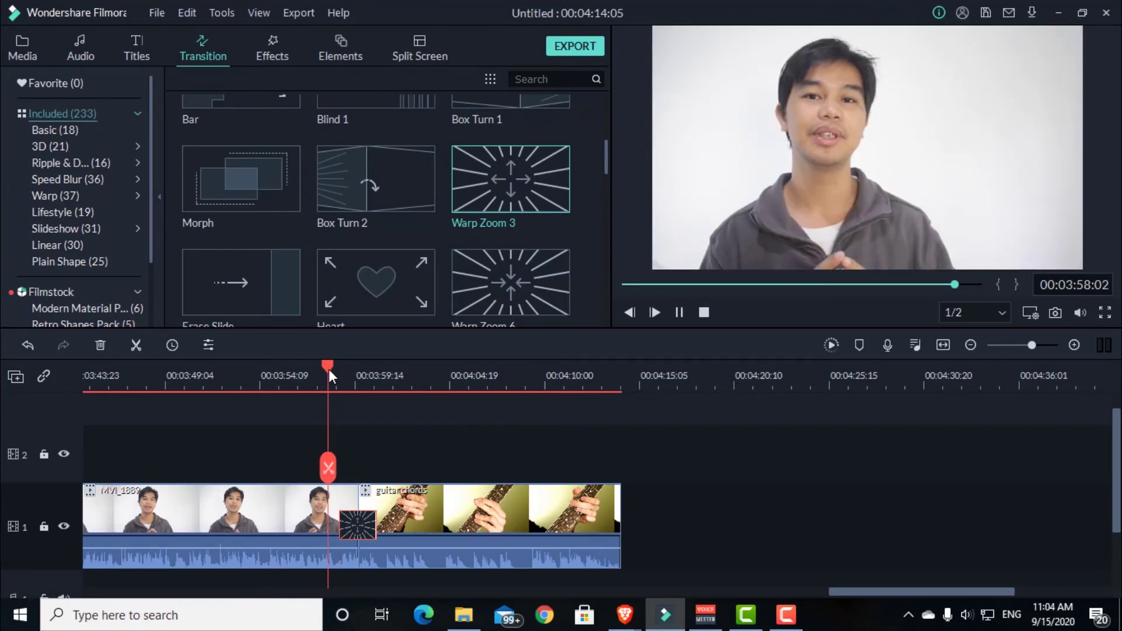
key("space")
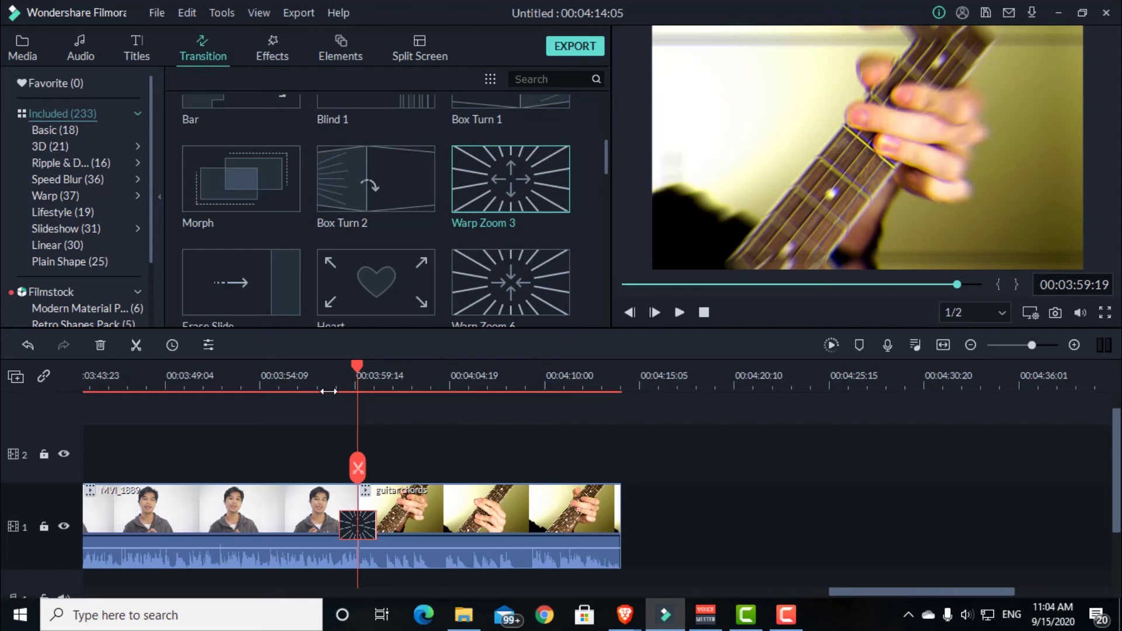
left_click_drag(357, 368, 337, 372)
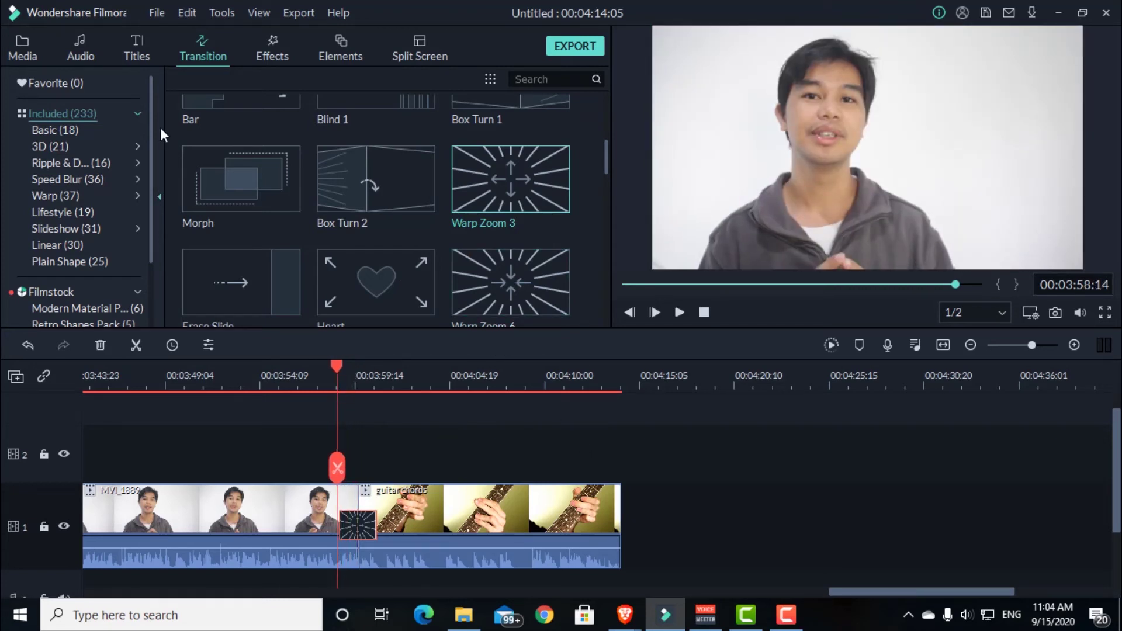
Browse the included music library and replay the transition into the guitar chords clip
left_click(86, 53)
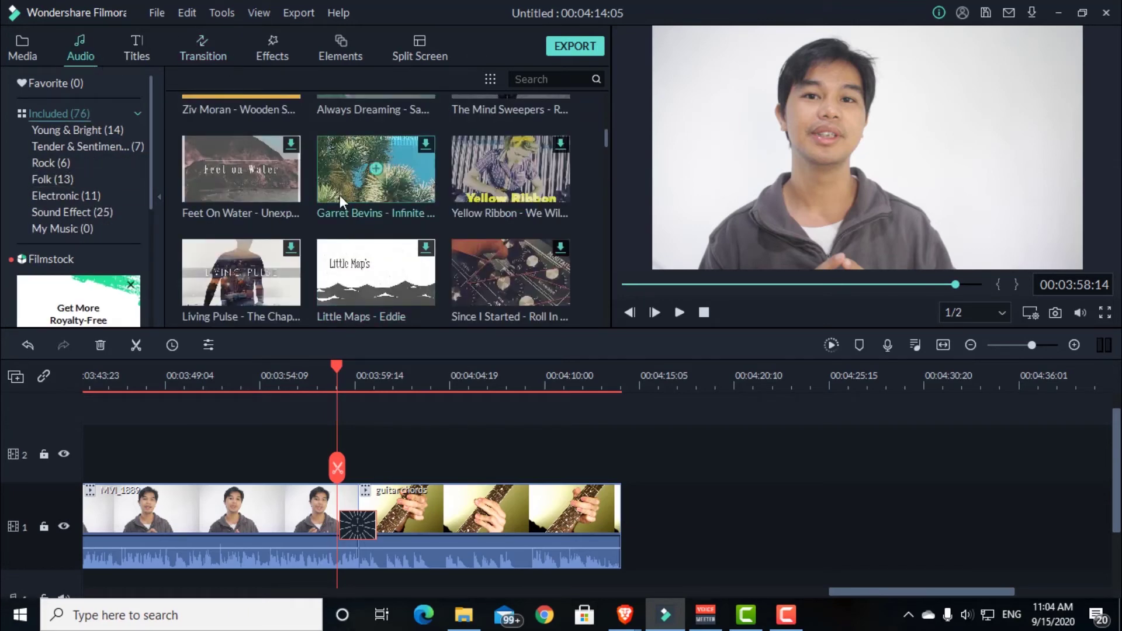
scroll(339, 195, "up", 5)
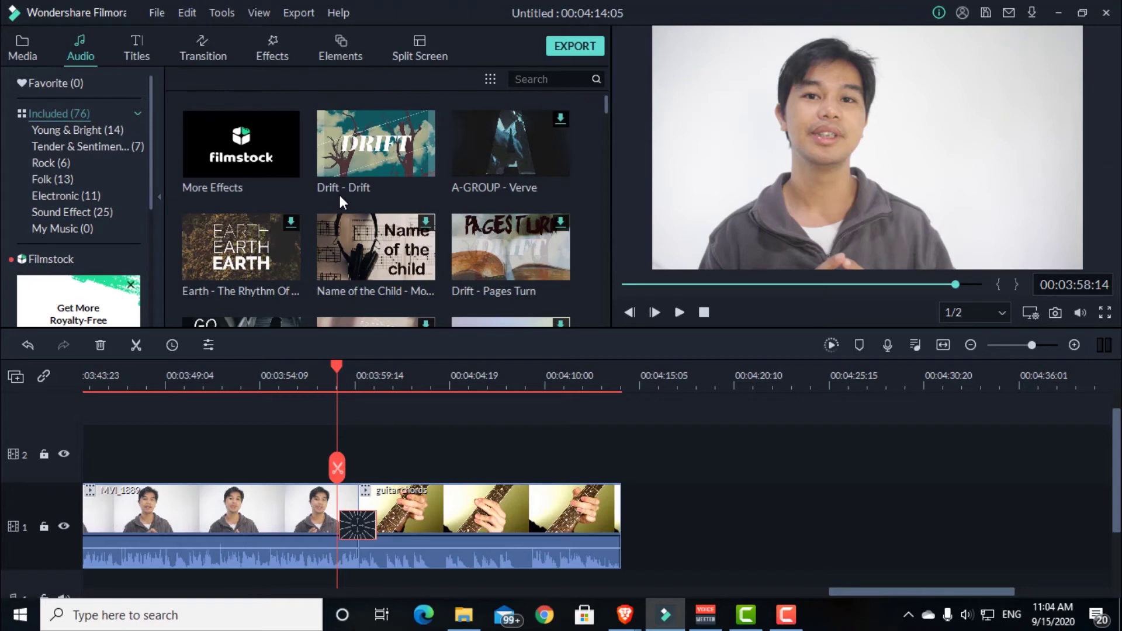
scroll(340, 197, "down", 6)
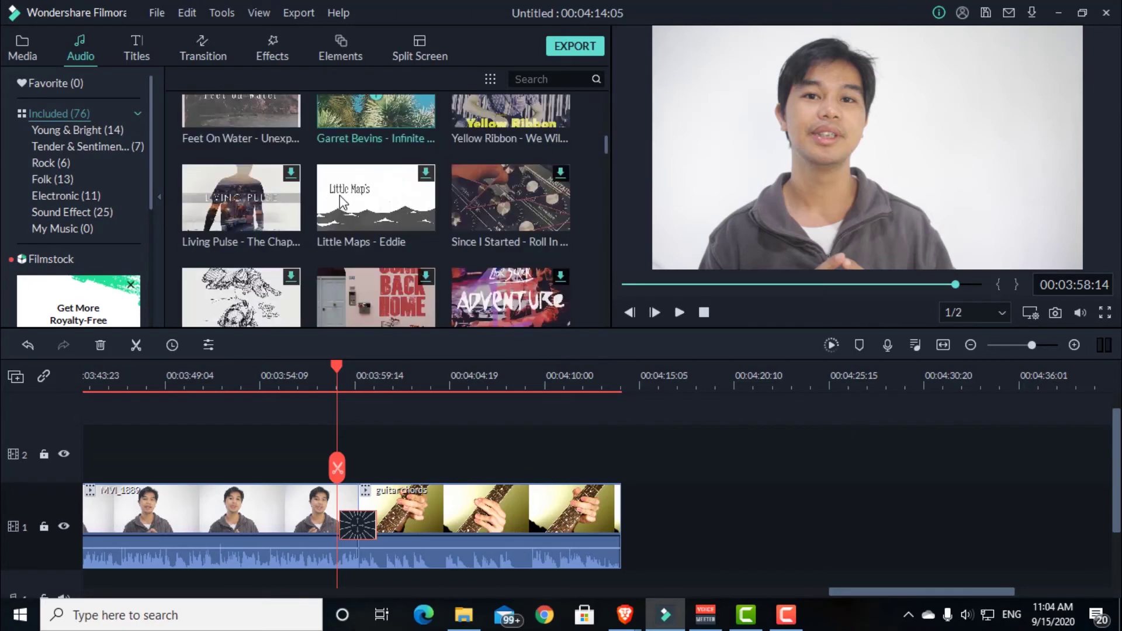
scroll(342, 202, "down", 4)
scroll(474, 207, "up", 10)
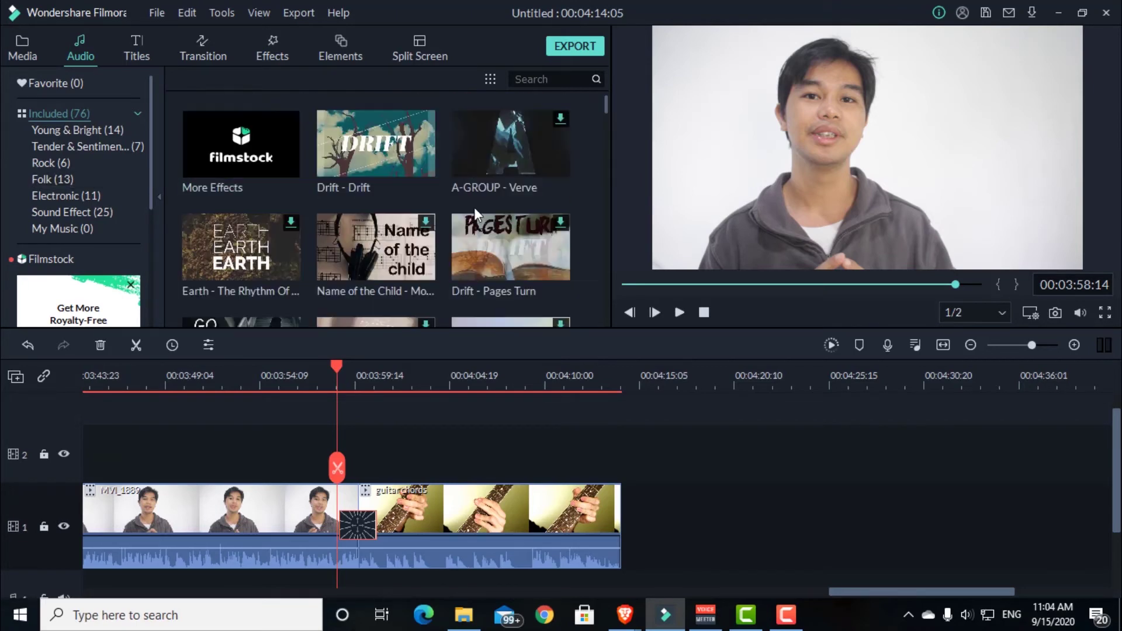
scroll(474, 207, "down", 5)
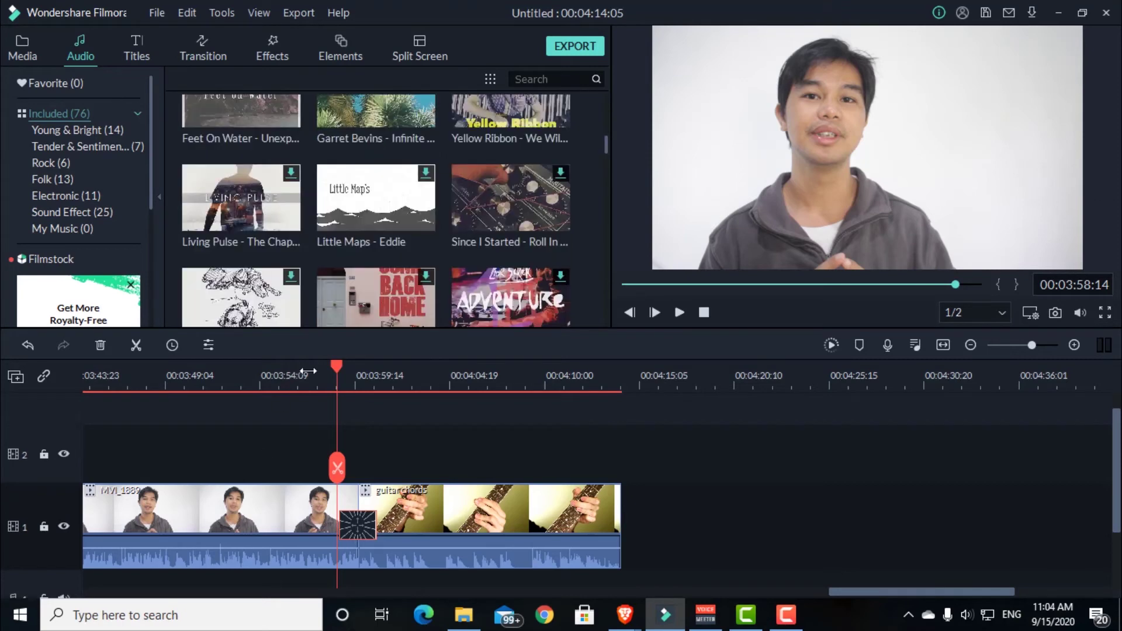
mouse_move(336, 366)
left_mouse_down()
mouse_move(409, 370)
mouse_move(332, 383)
mouse_move(345, 384)
left_mouse_up()
key("space")
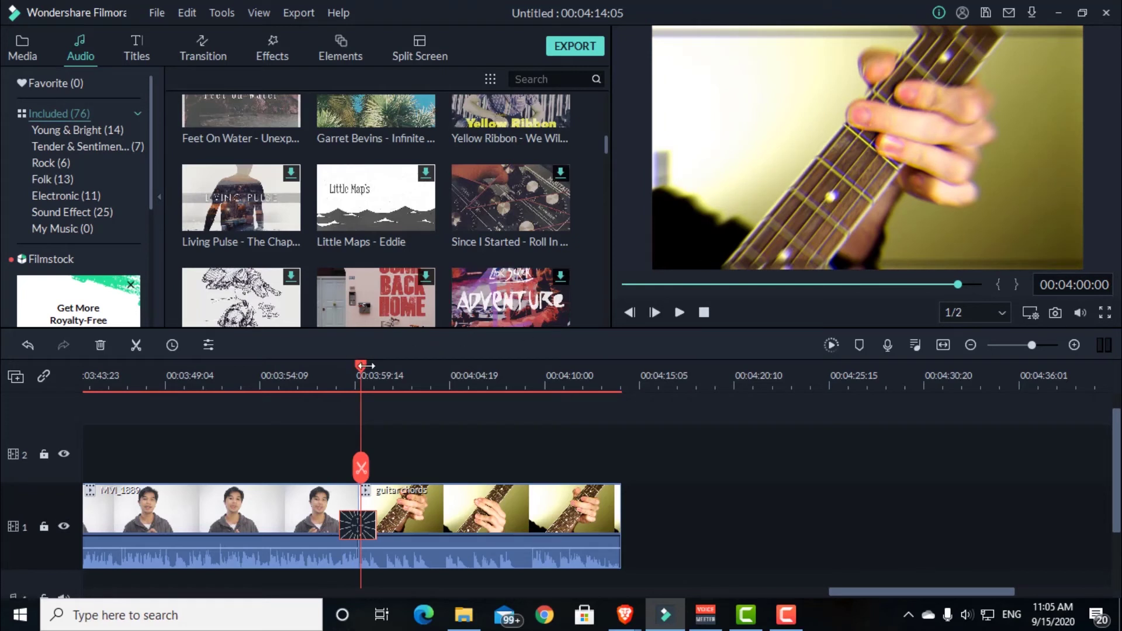
left_click_drag(362, 367, 337, 374)
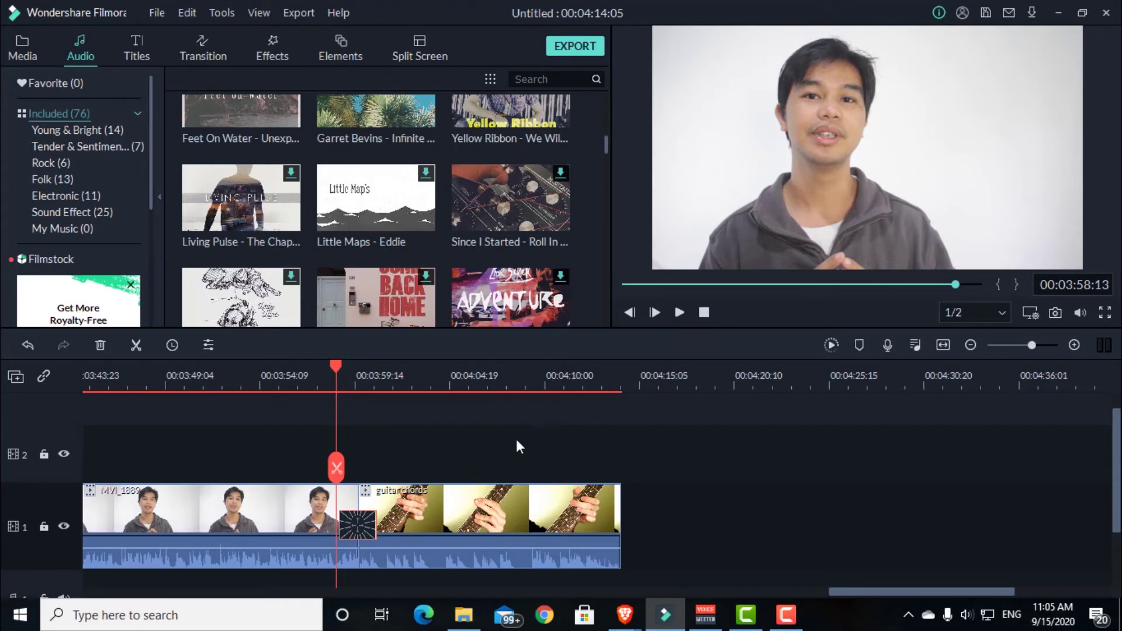
Download the A-GROUP - Verve track and place it at the start of audio track 1
scroll(594, 437, "down", 5)
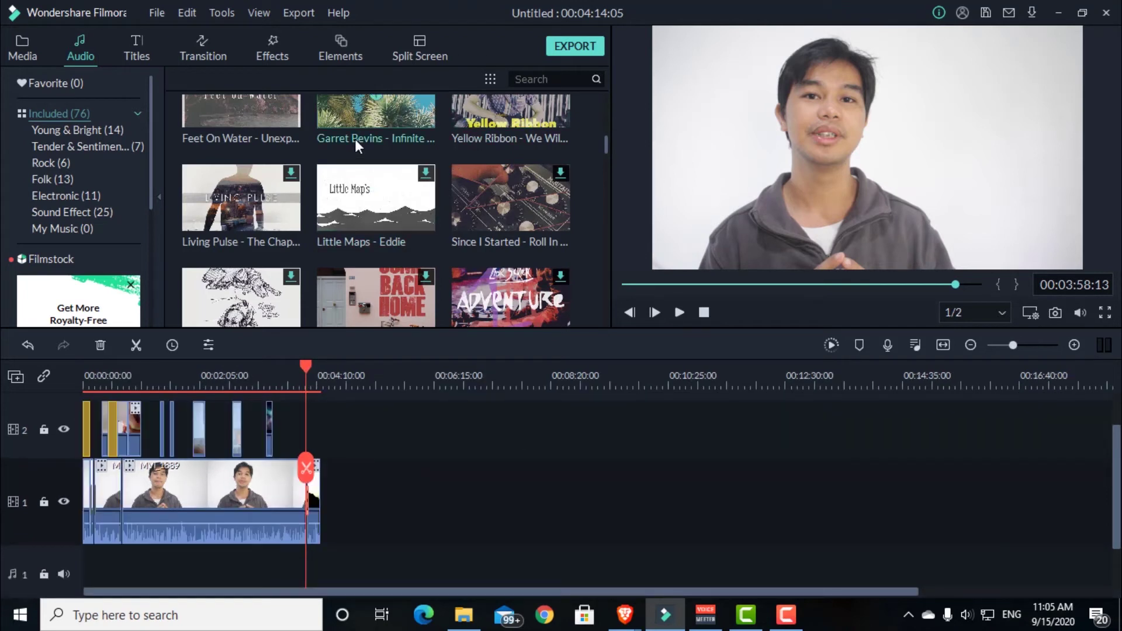
left_click(414, 448)
scroll(373, 221, "up", 3)
scroll(373, 221, "up", 3)
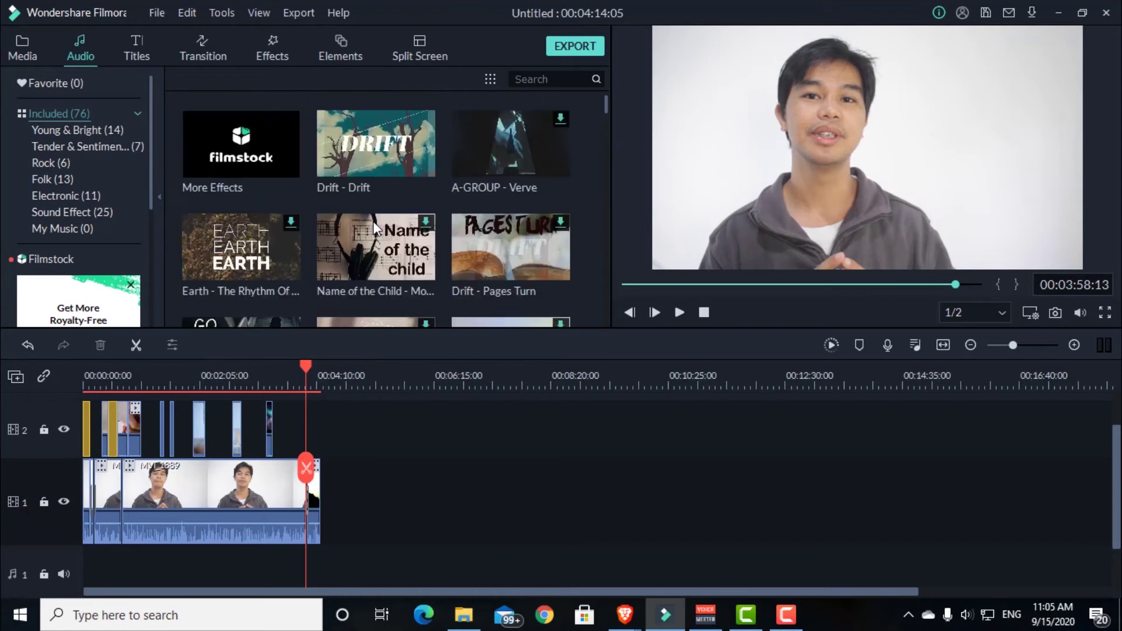
scroll(374, 228, "down", 3)
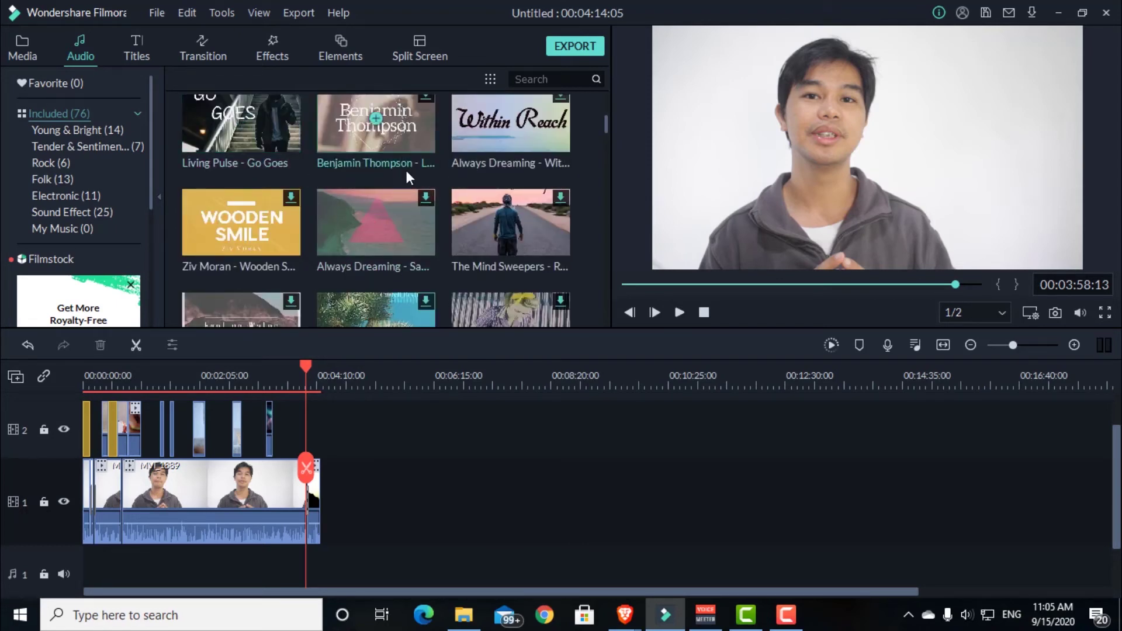
scroll(458, 149, "up", 3)
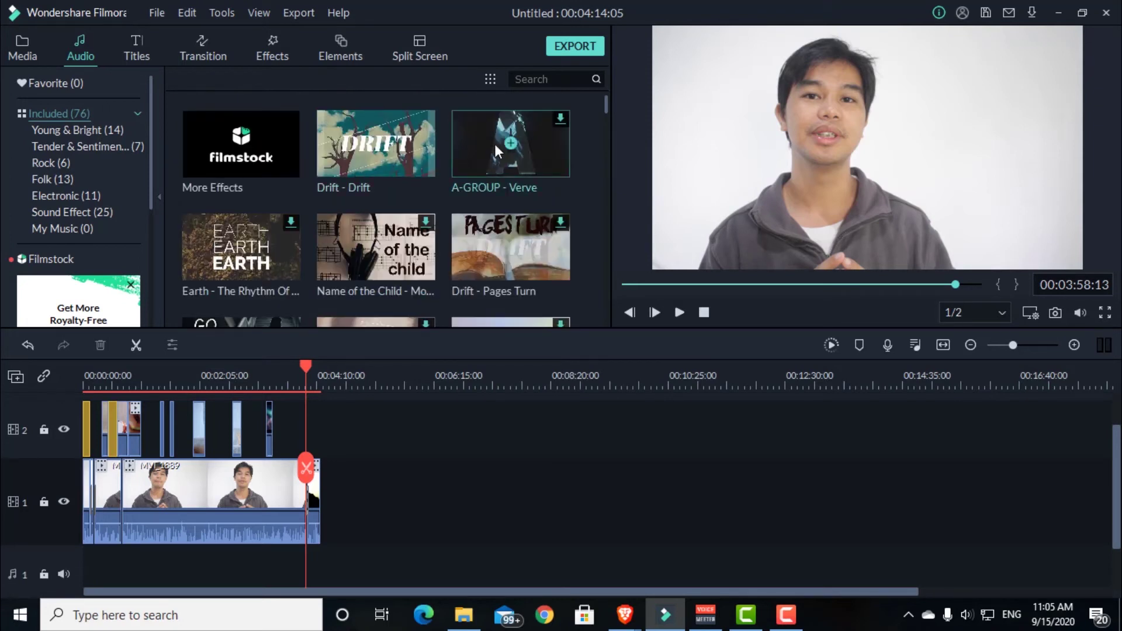
left_click(517, 129)
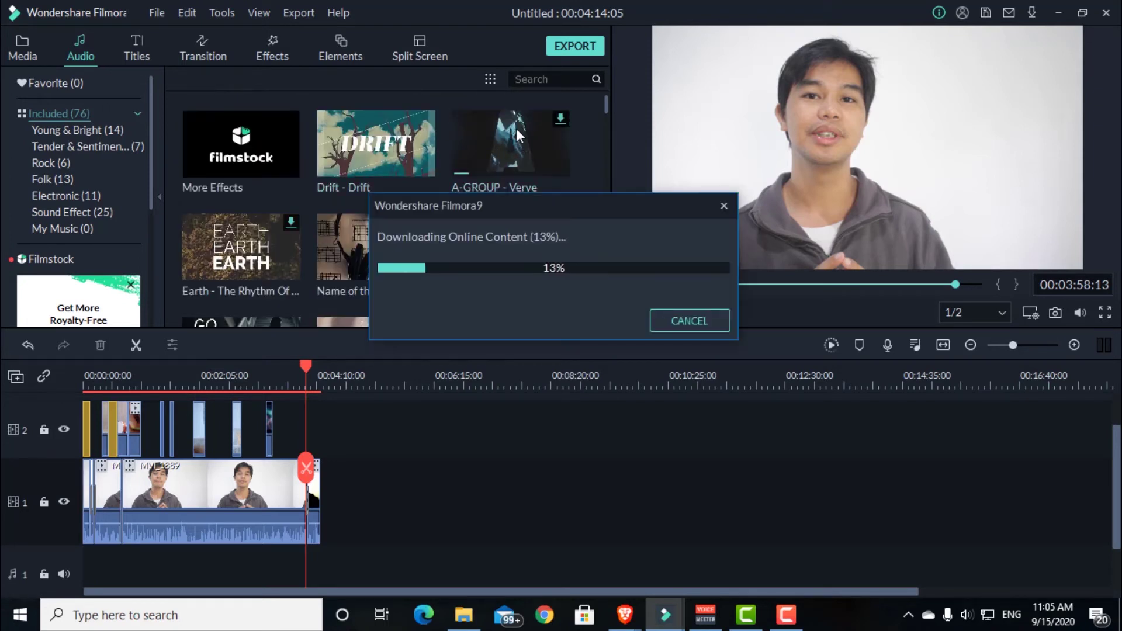
left_click_drag(515, 129, 222, 532)
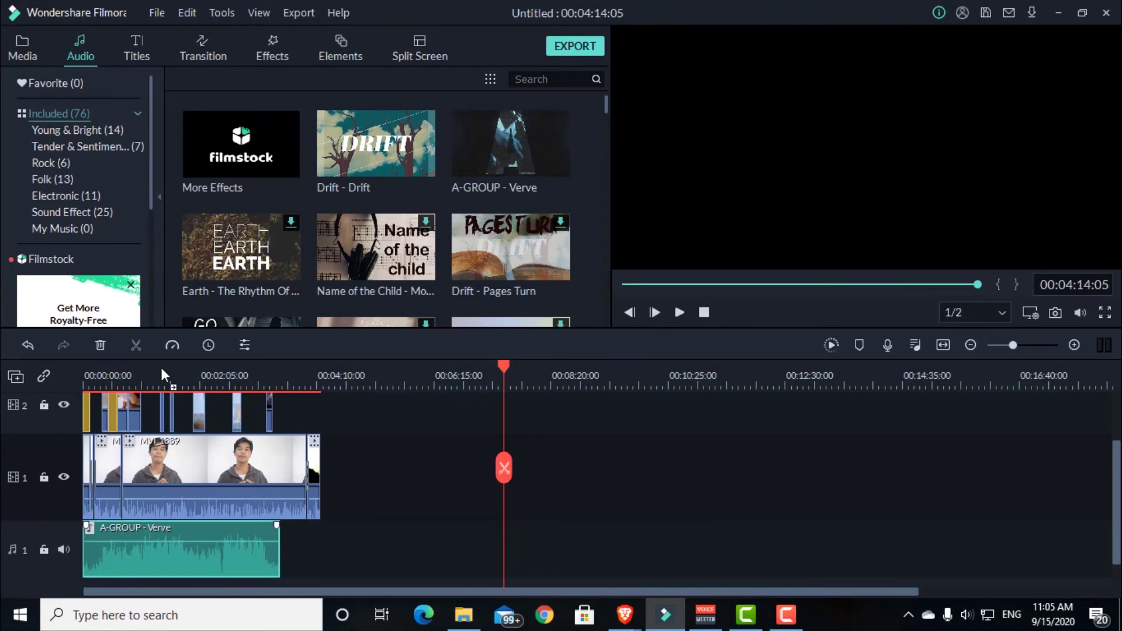
Lower the A-GROUP - Verve clip's volume and trim its end to match the end of the last B-roll clip
left_click(123, 368)
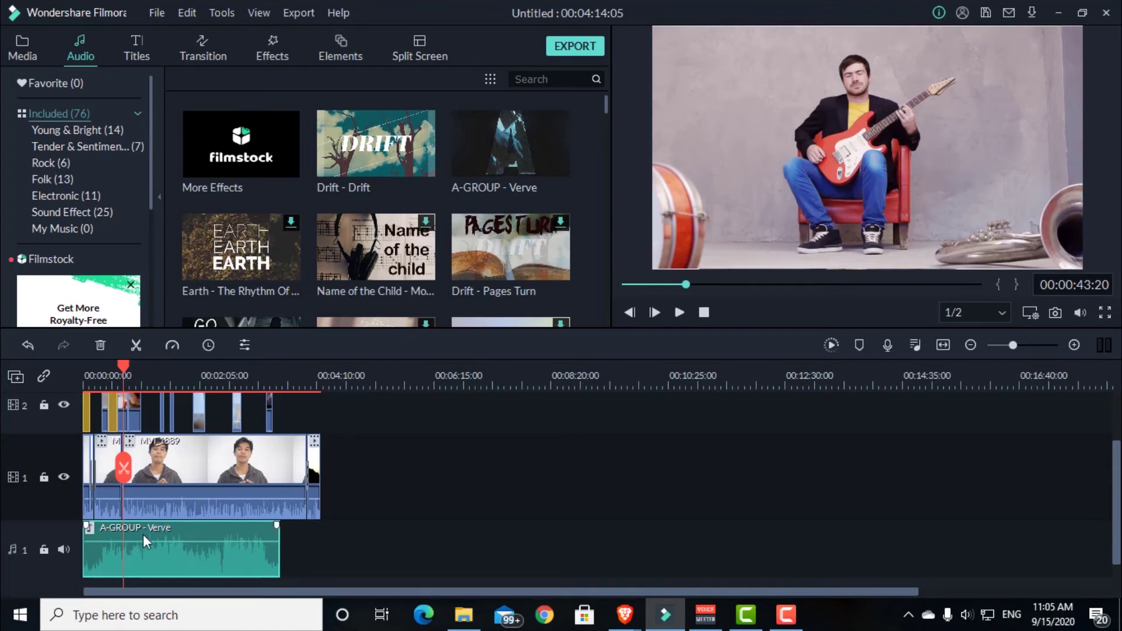
left_click_drag(142, 541, 142, 559)
left_click_drag(278, 541, 274, 548)
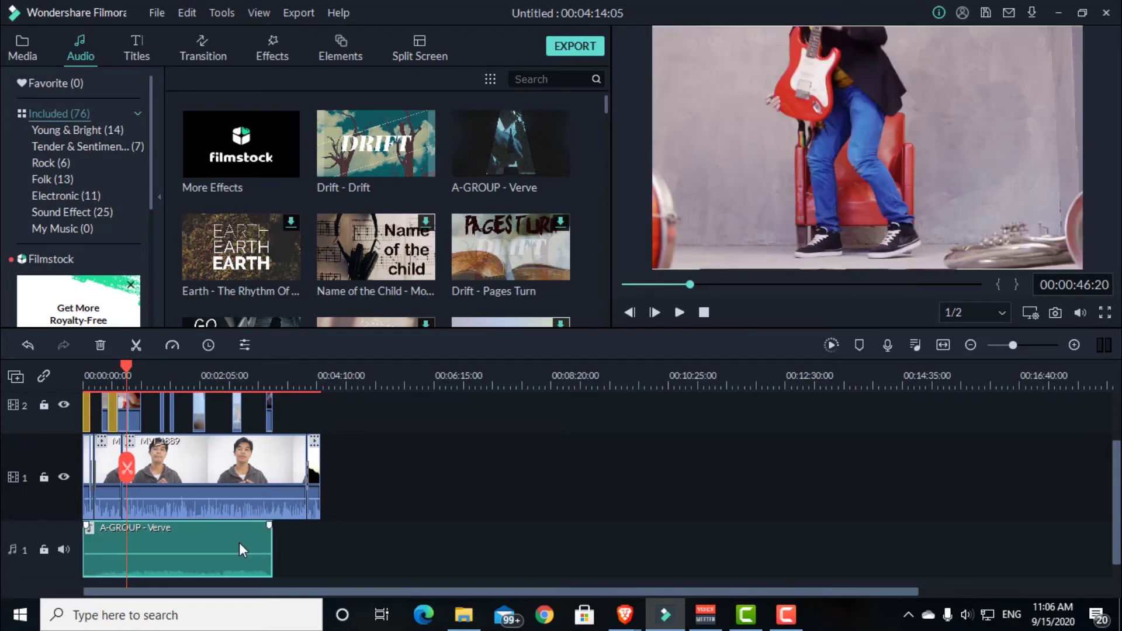
Paste a copy of the A-GROUP - Verve clip on audio track 1 and move it directly after the first one
left_click(290, 375)
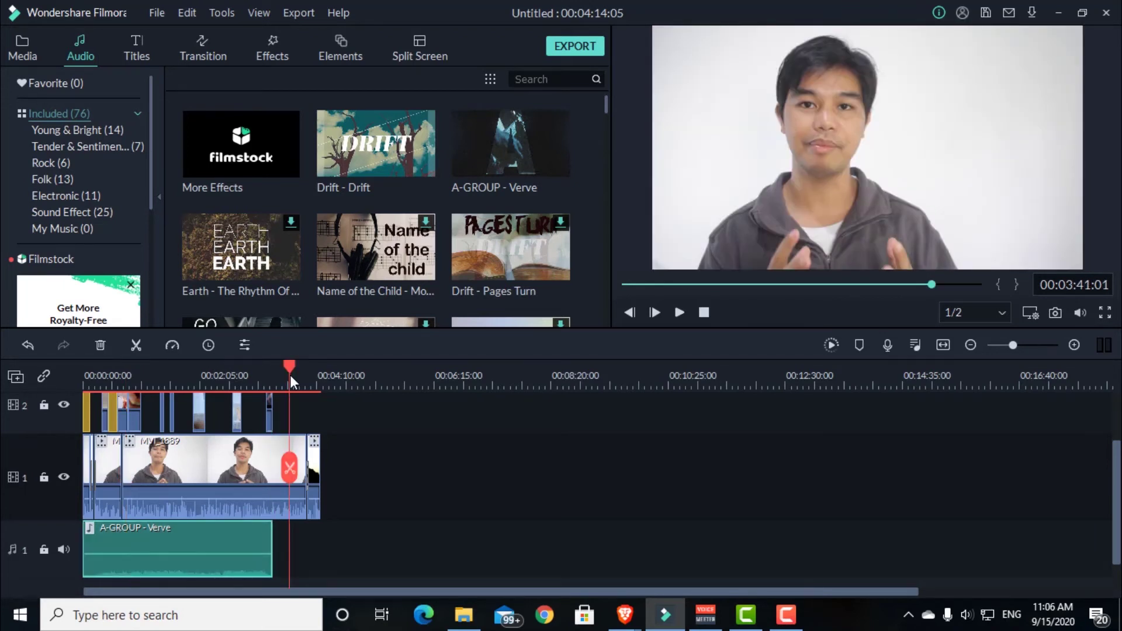
key("ctrl+v")
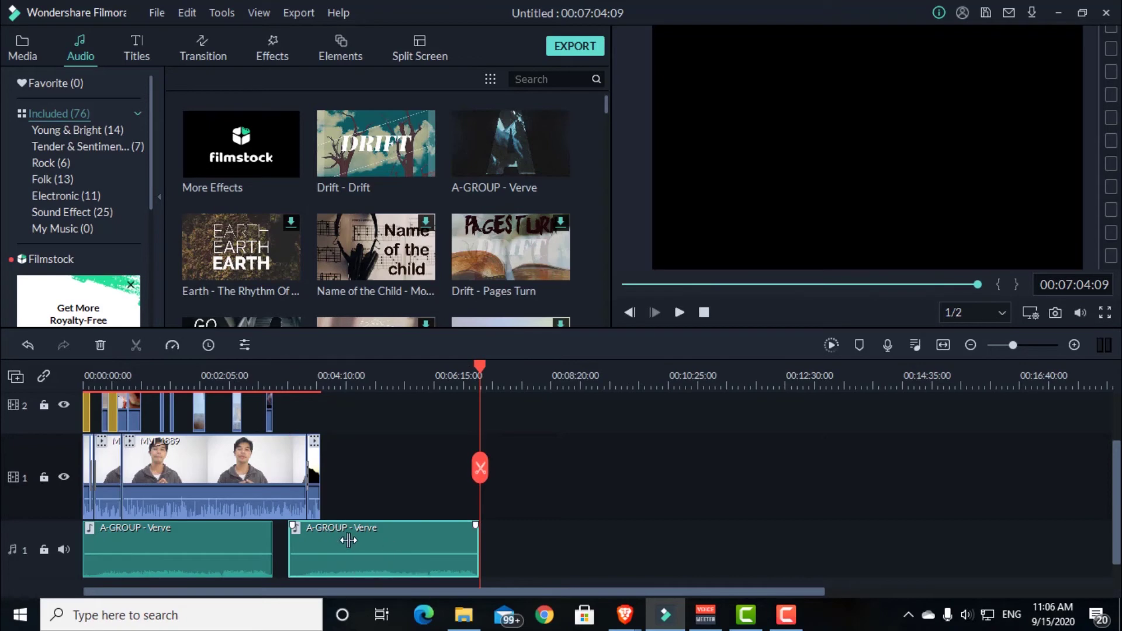
left_click_drag(348, 541, 334, 541)
Trim the second A-GROUP - Verve clip to the end of the video and give it a short fade-out
left_click_drag(475, 541, 336, 491)
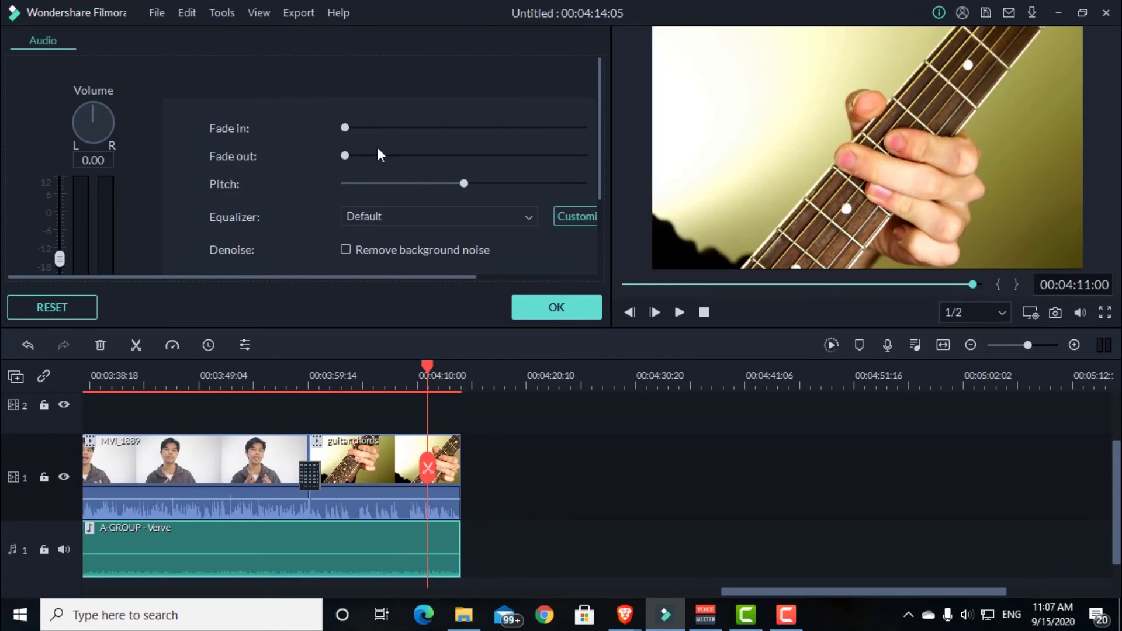
left_click_drag(346, 155, 366, 156)
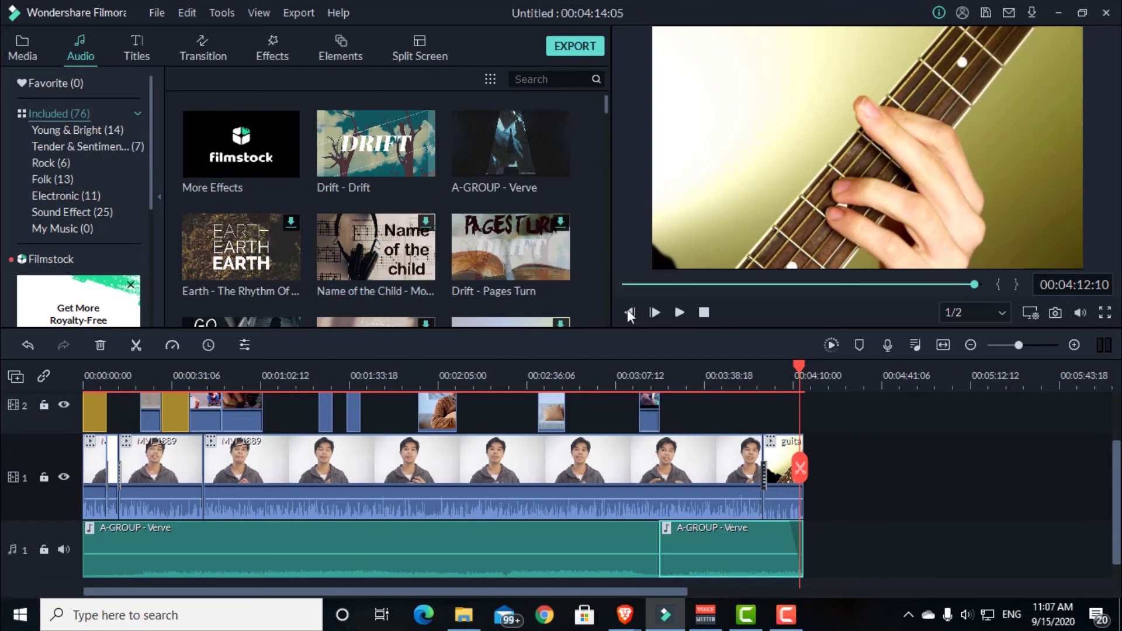
Add the three-panel split screen with slanted dividers and a wedge-shaped middle panel on track 1 at 00:04:32:06
left_click(420, 52)
left_click(855, 377)
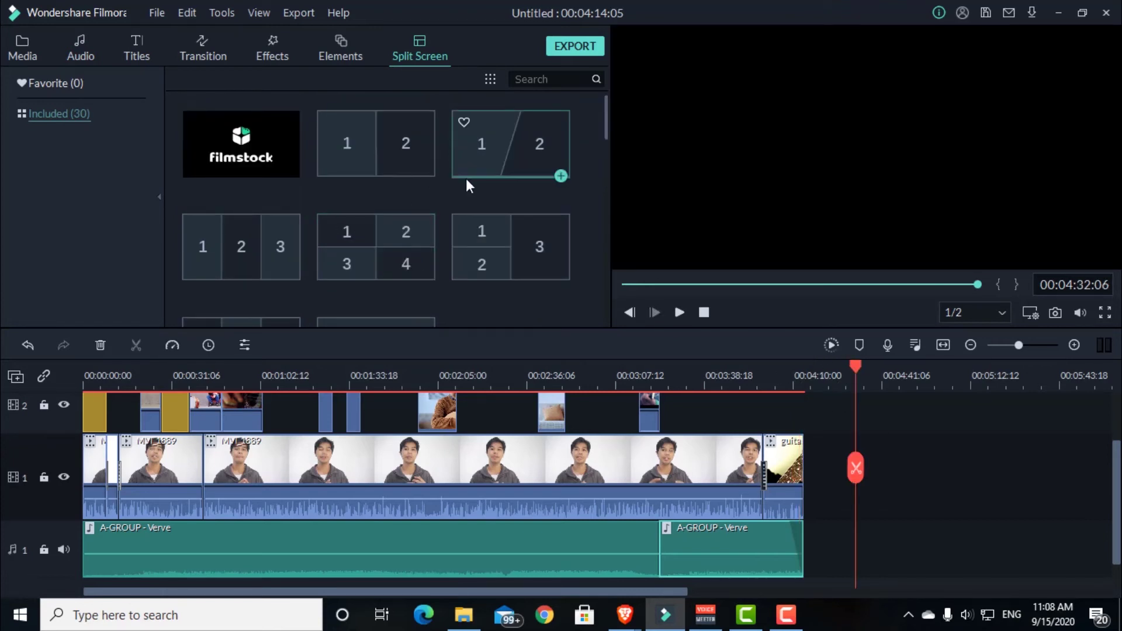
scroll(468, 180, "up", 4)
scroll(424, 207, "down", 10)
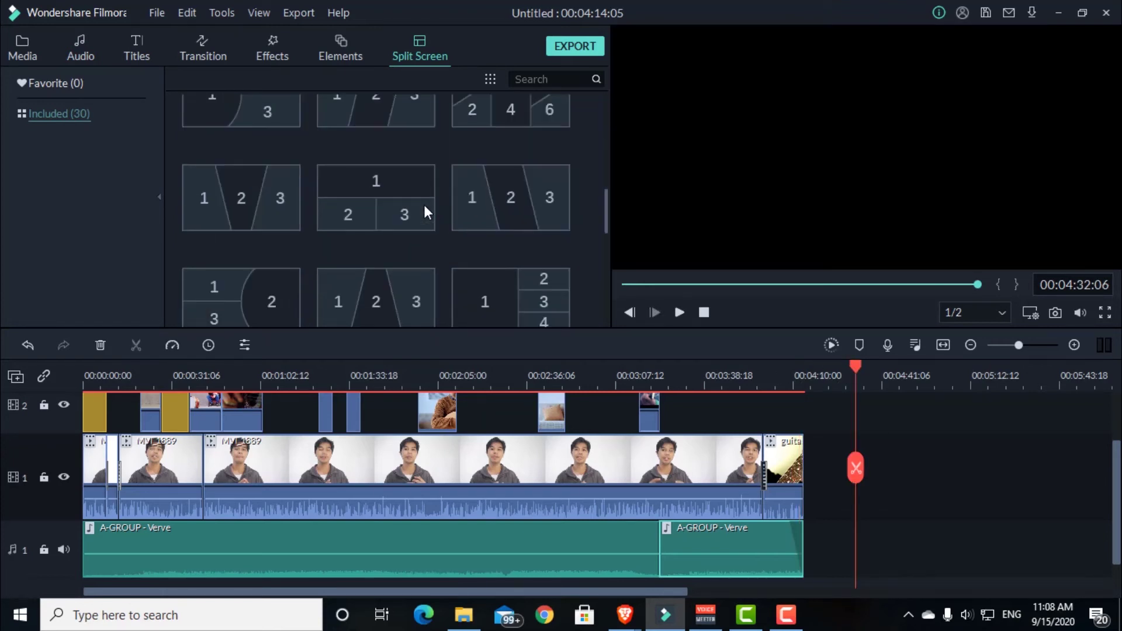
scroll(423, 204, "up", 4)
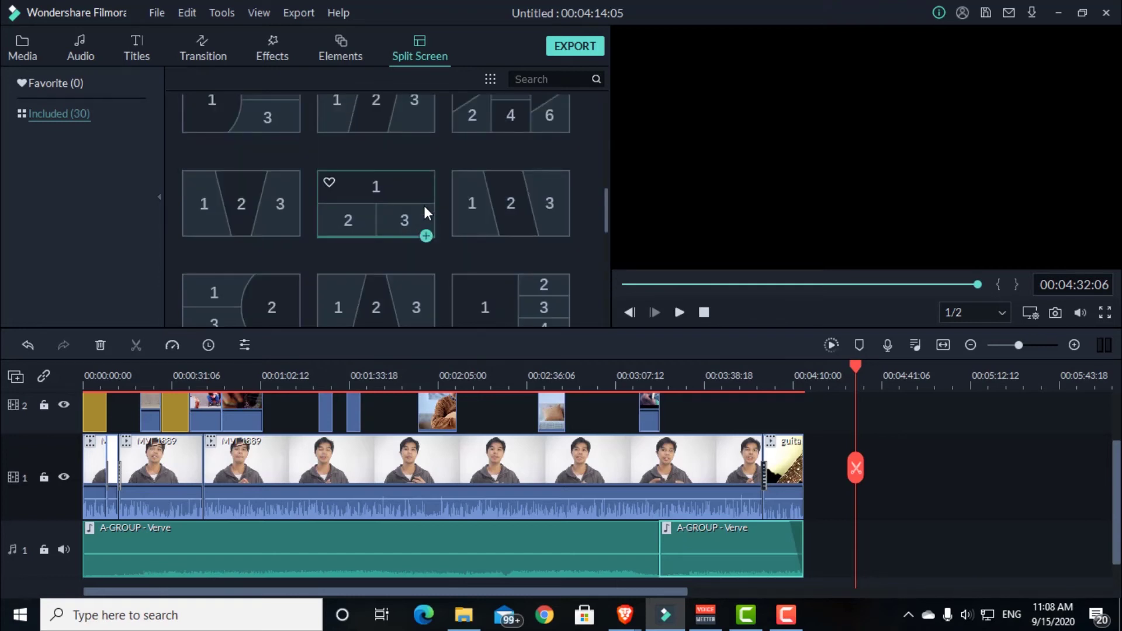
key("ctrl+z")
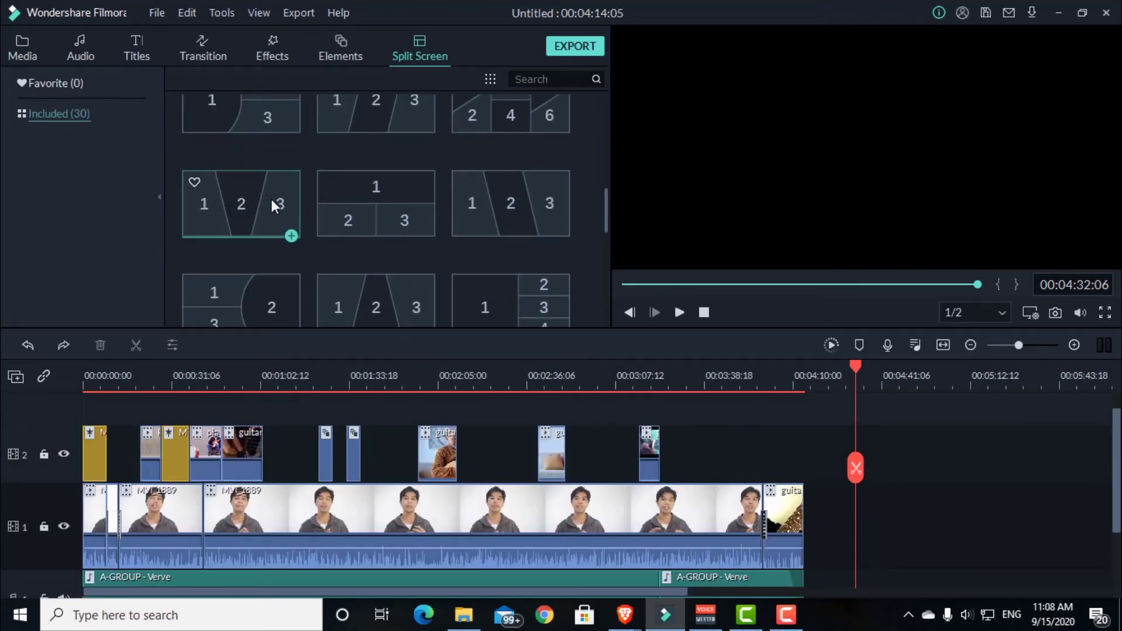
double_click(267, 195)
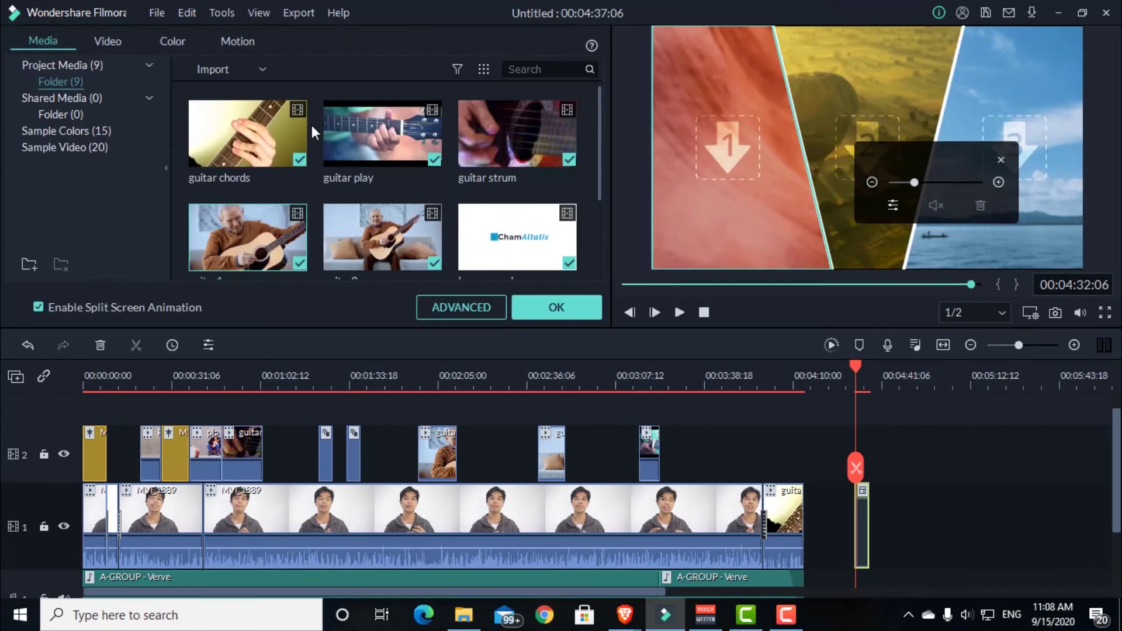
Fill the split screen's first panel with guitar chords, the middle panel with guitar play, and the third panel with guitar strum
left_click(248, 137)
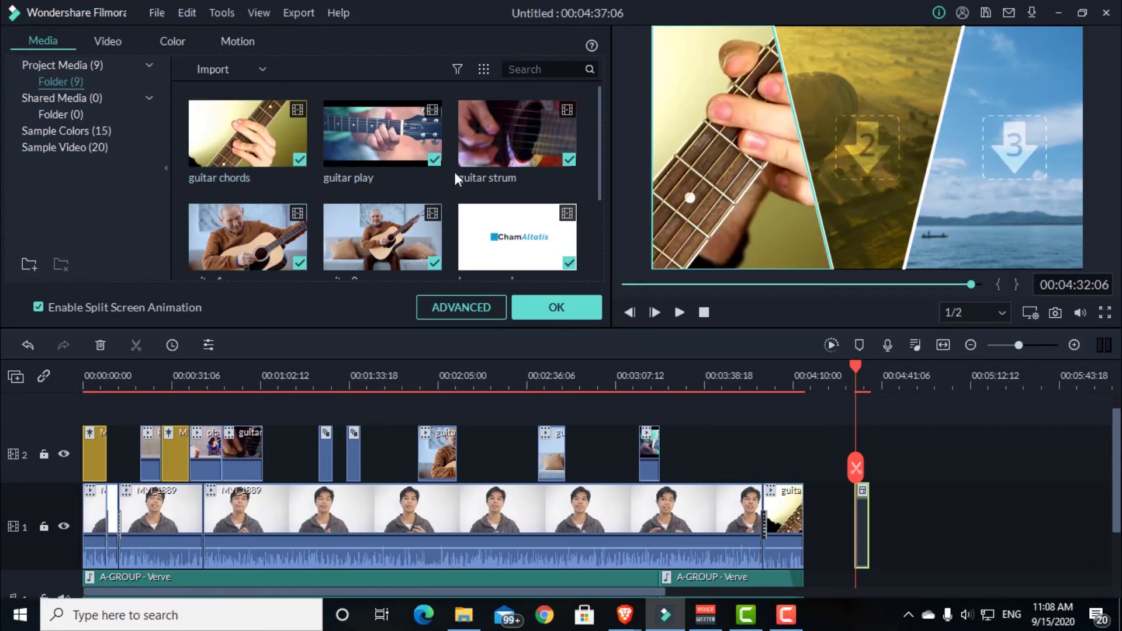
left_click(835, 84)
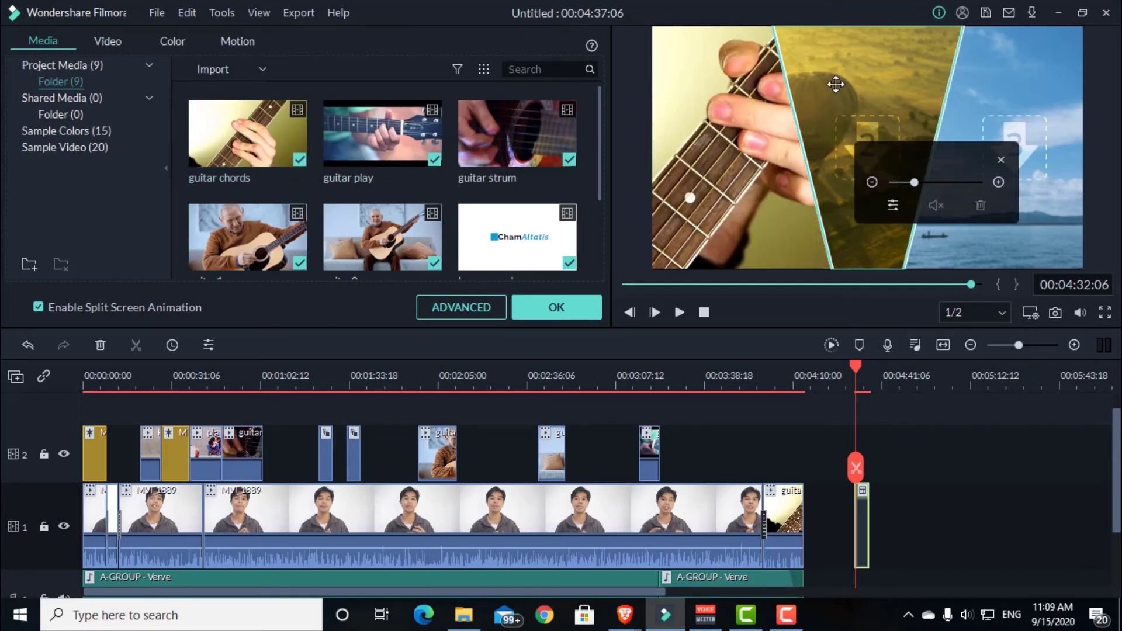
left_click(383, 137)
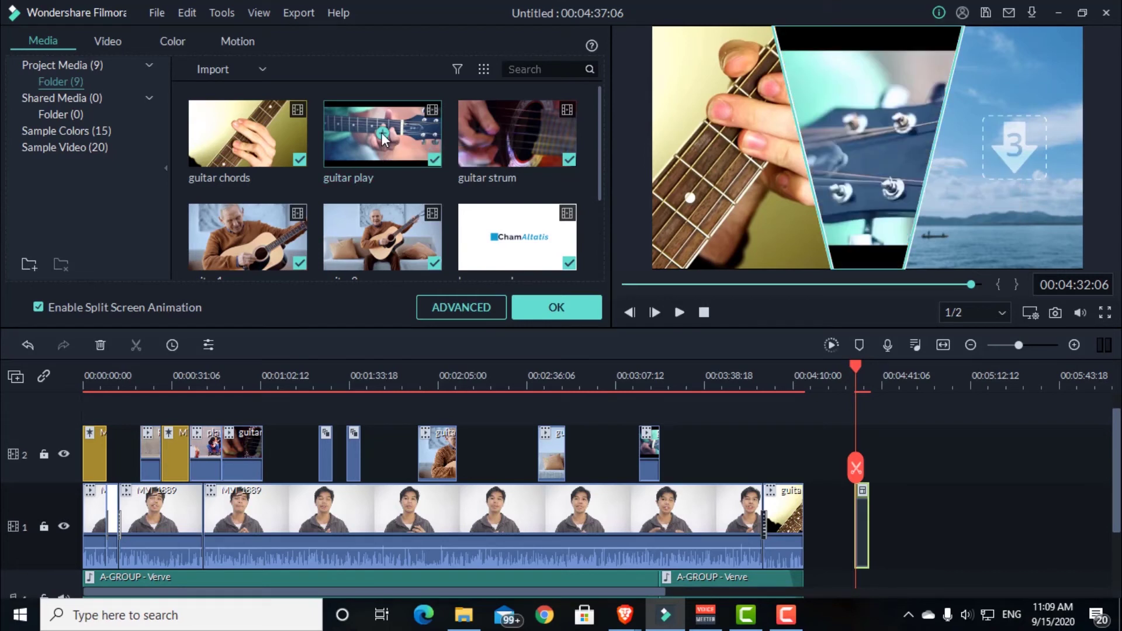
left_click(1026, 155)
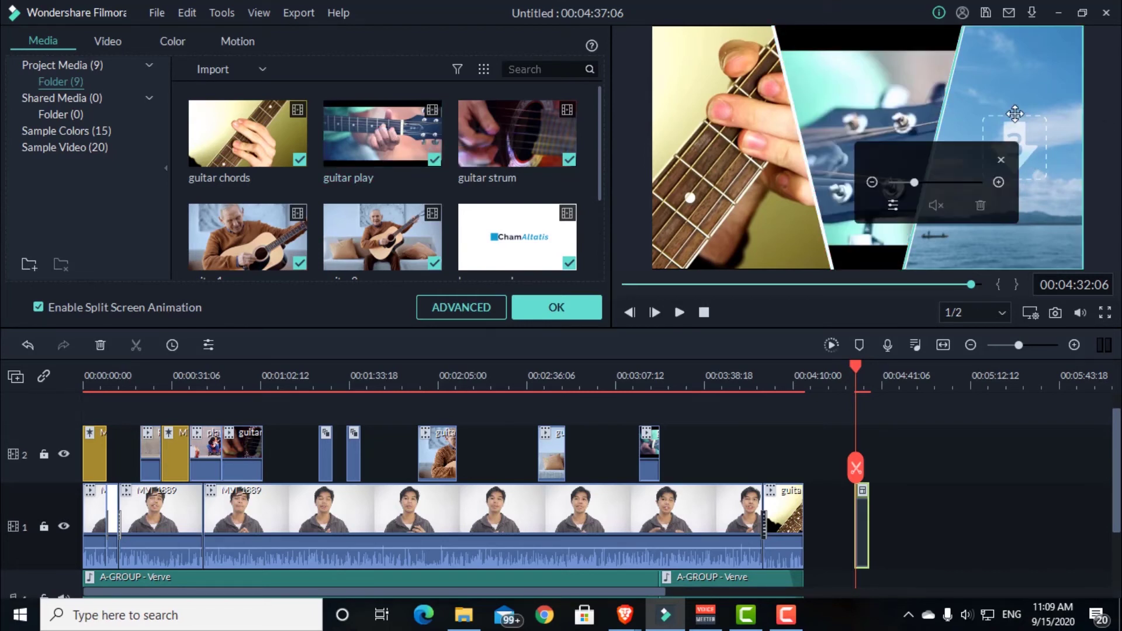
left_click(518, 132)
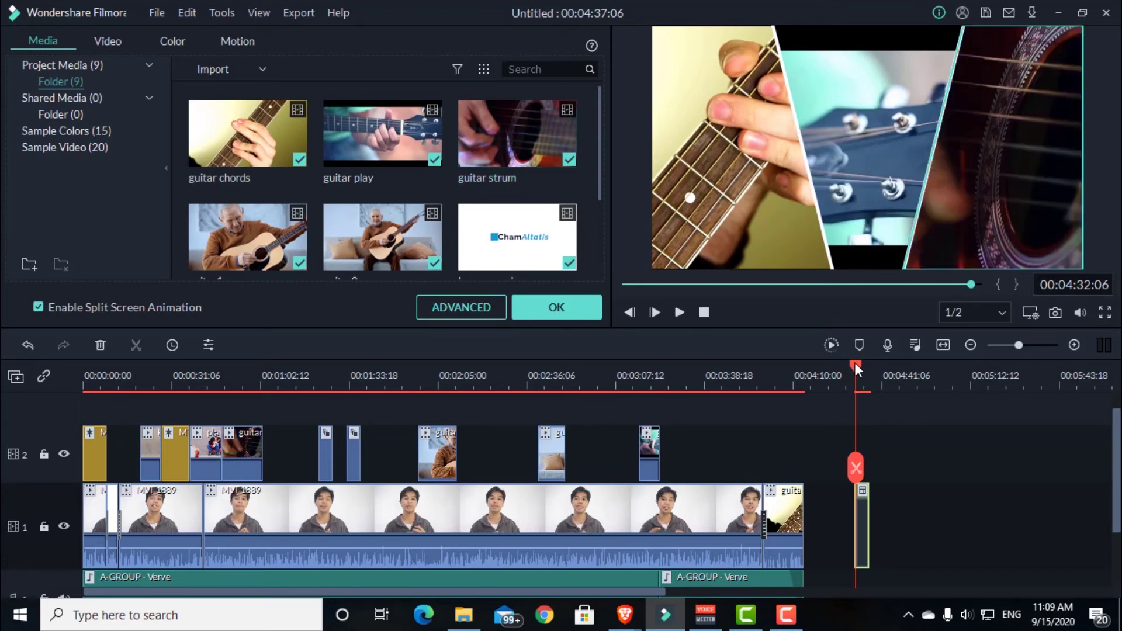
Preview the filled split screen in playback and accept its settings with the split screen animation enabled
key("space")
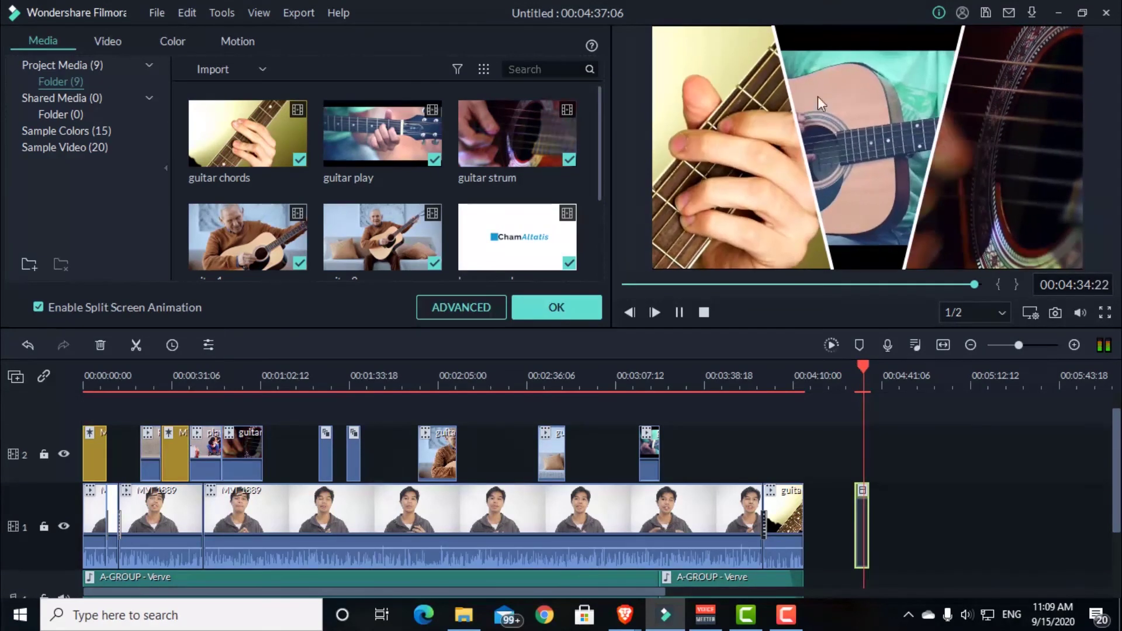
key("space")
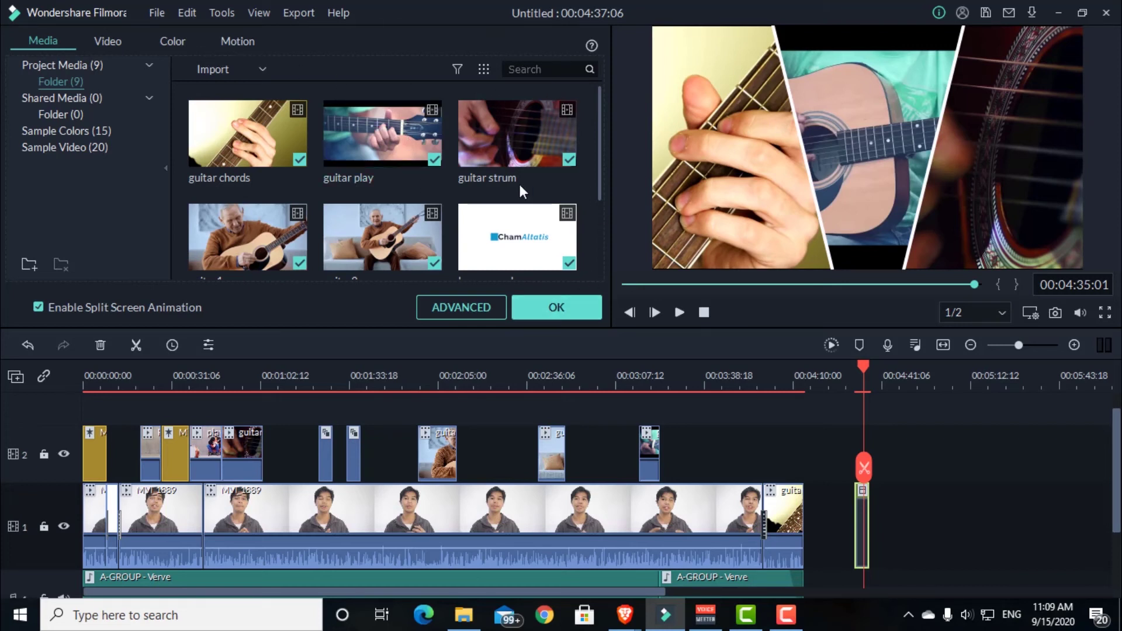
left_click(573, 307)
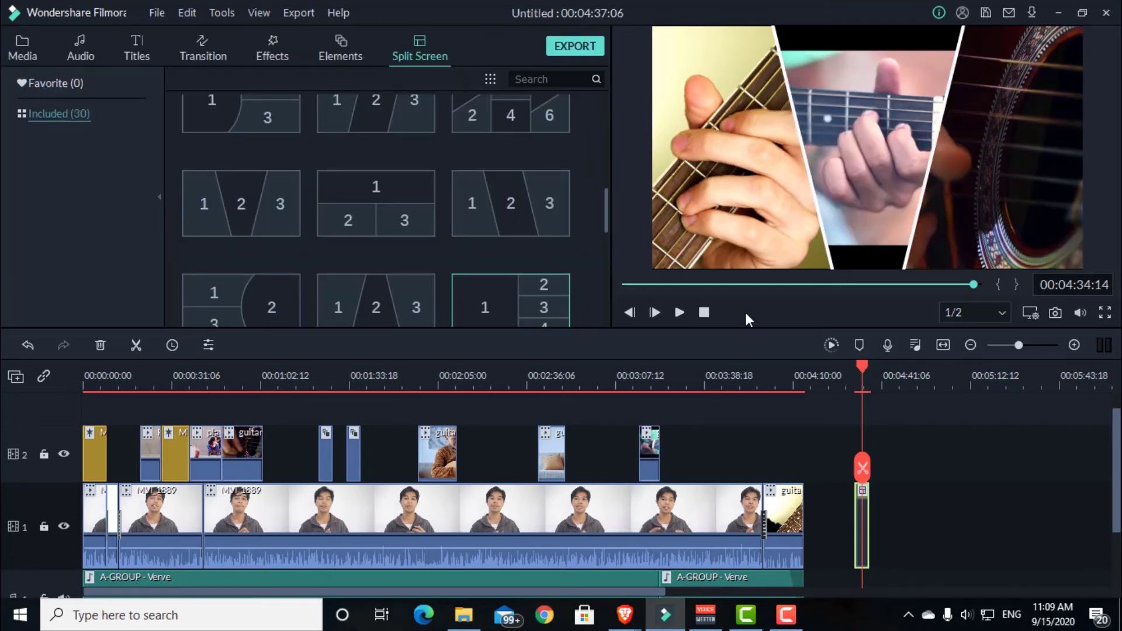
Go back to the project media and choose to record the PC screen from the media recording options
scroll(520, 193, "up", 5)
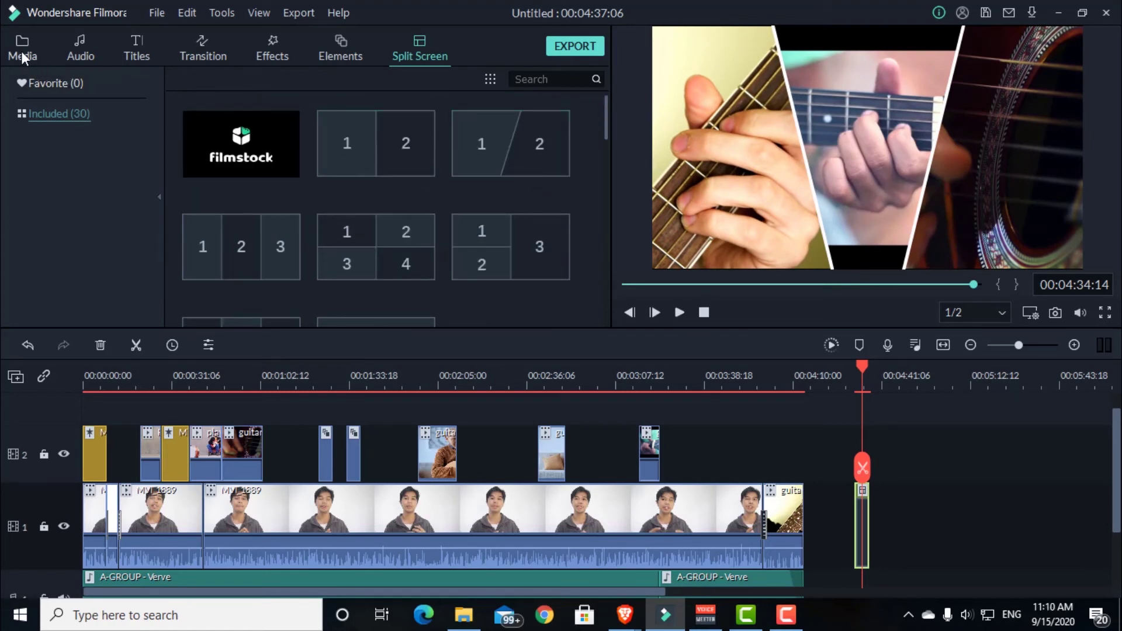
left_click(21, 51)
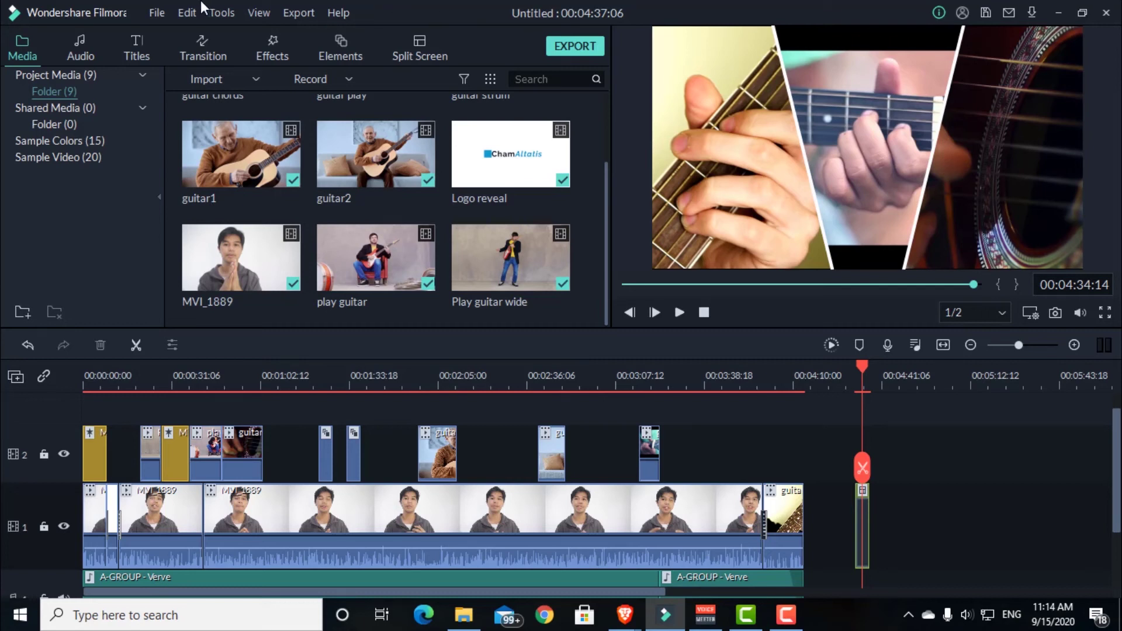
left_click(156, 13)
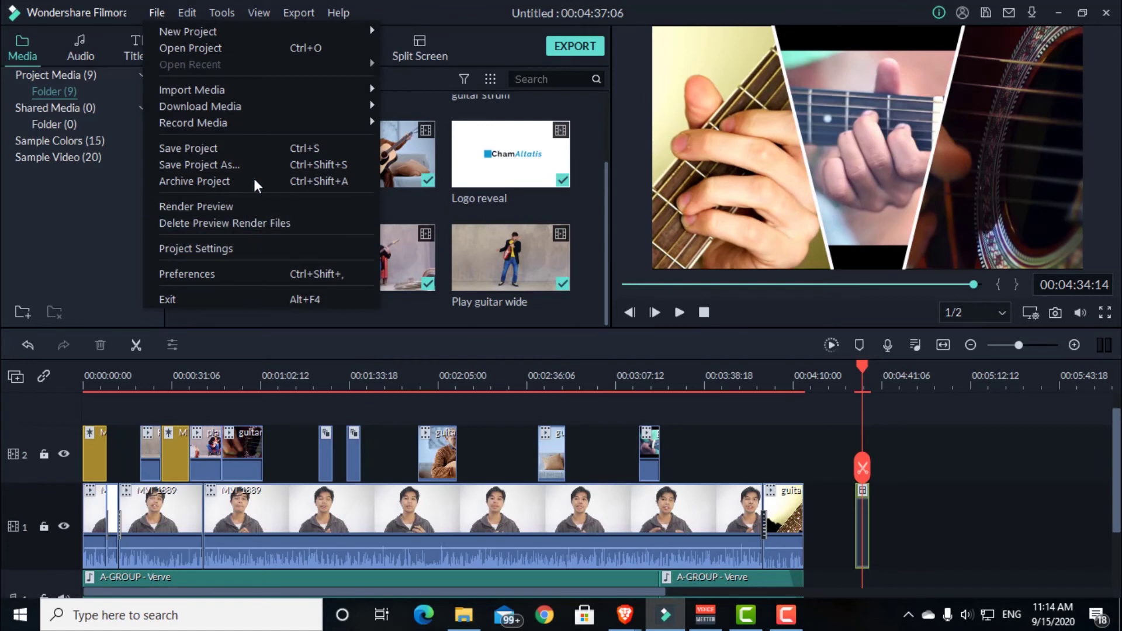
mouse_move(251, 124)
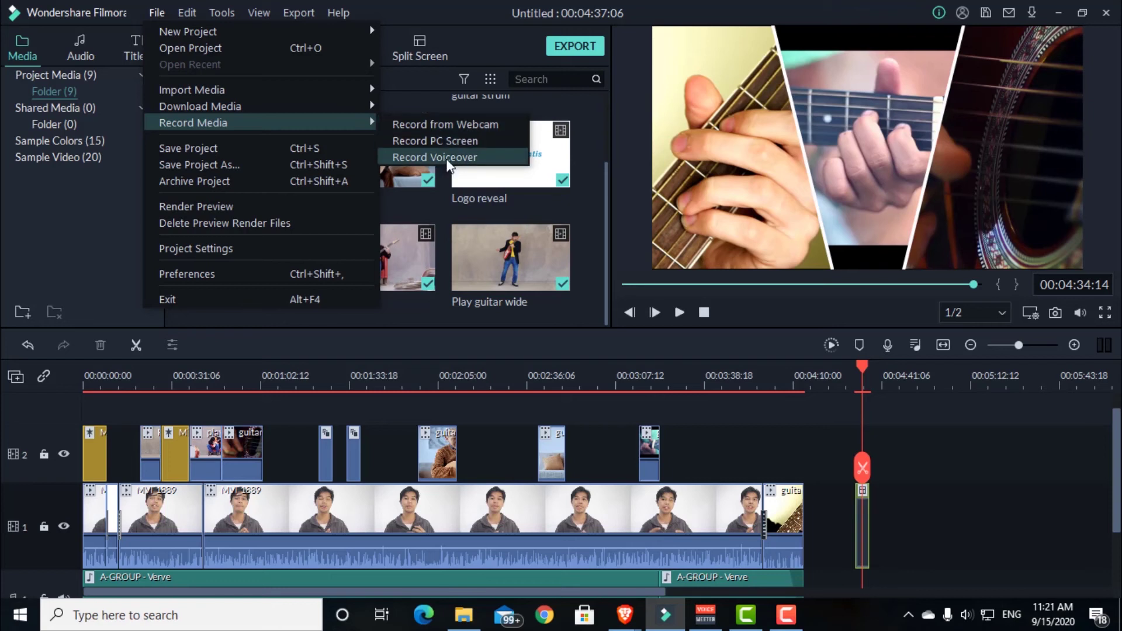
left_click(476, 140)
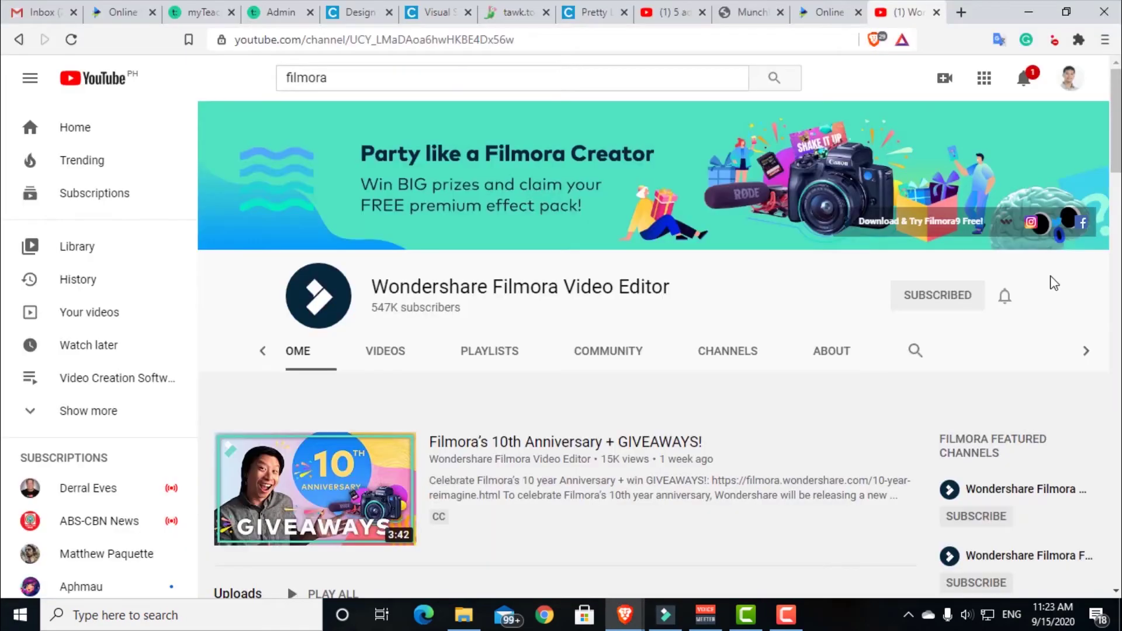
Look through the video sections on the home page of the Wondershare Filmora Video Editor YouTube channel
scroll(1051, 275, "down", 3)
scroll(1050, 275, "down", 5)
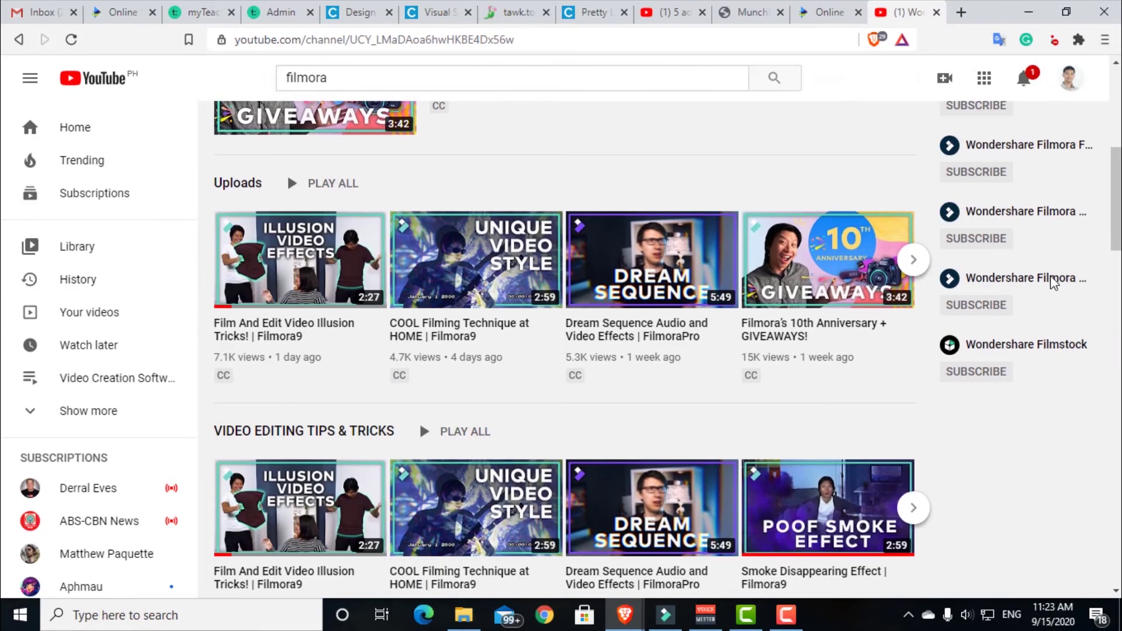
scroll(1052, 286, "down", 9)
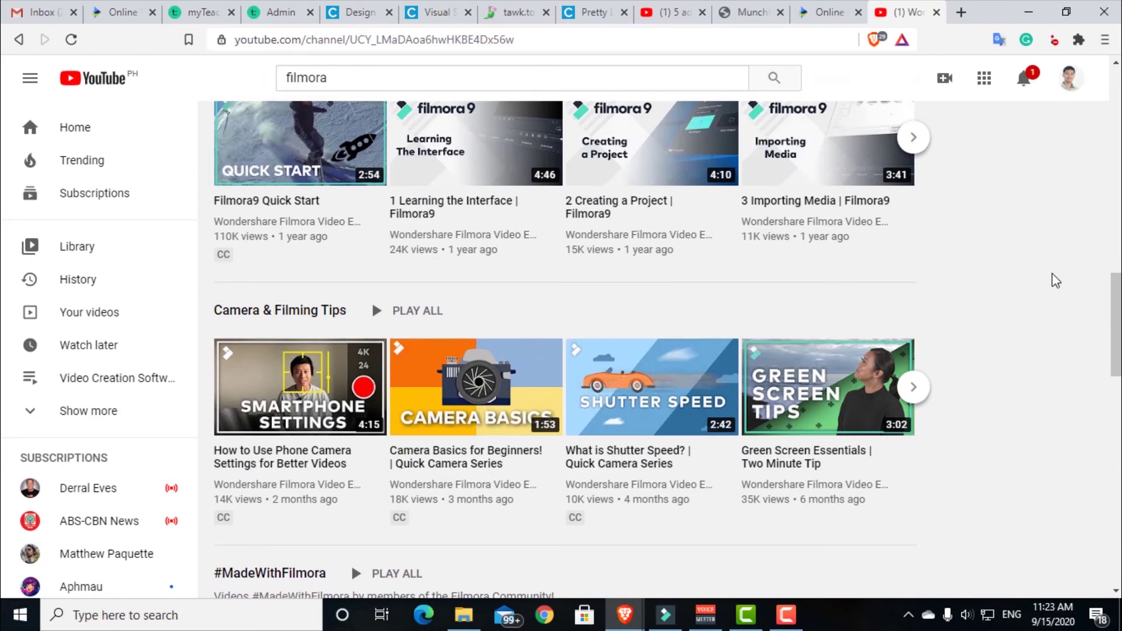
scroll(1055, 280, "down", 1)
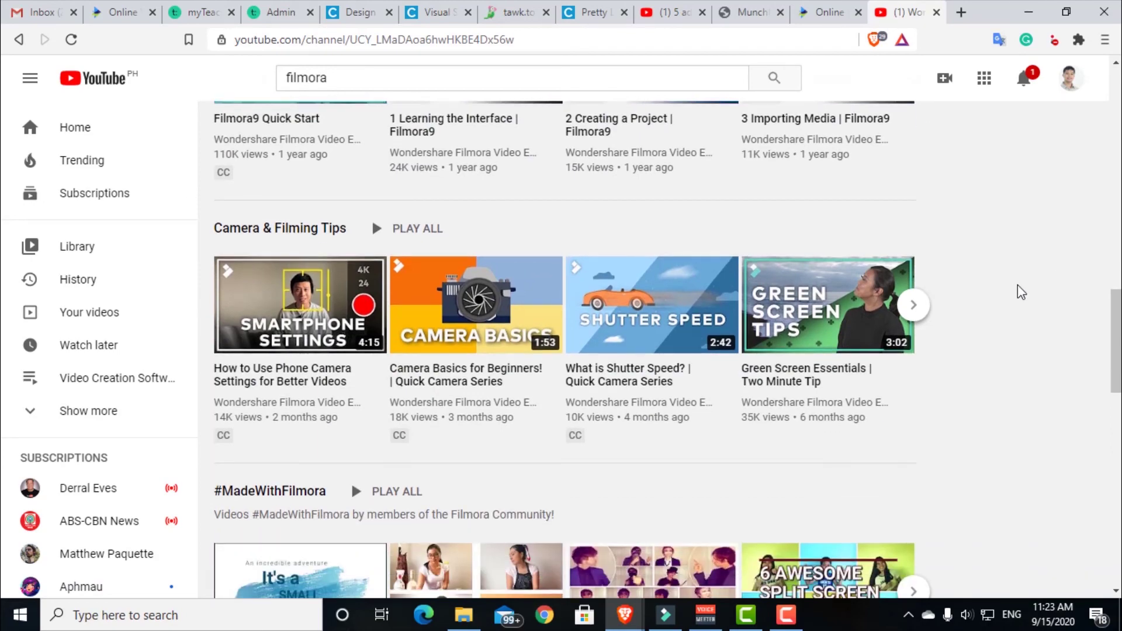
scroll(1018, 285, "down", 4)
scroll(1018, 286, "up", 2)
scroll(1018, 285, "down", 4)
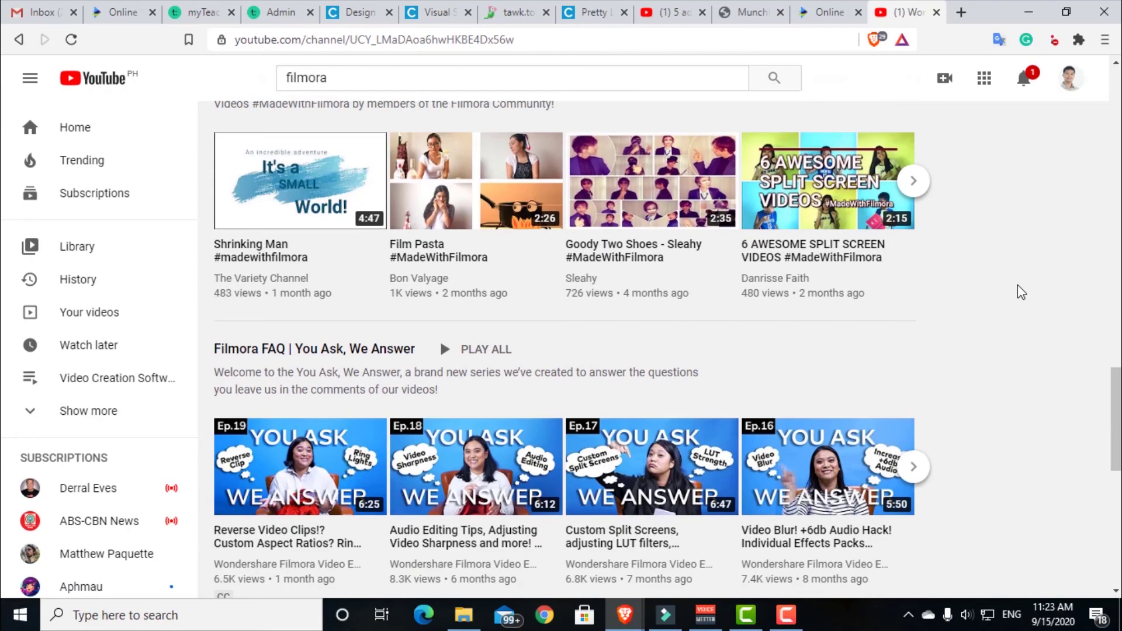
scroll(1018, 286, "down", 4)
scroll(1018, 285, "up", 5)
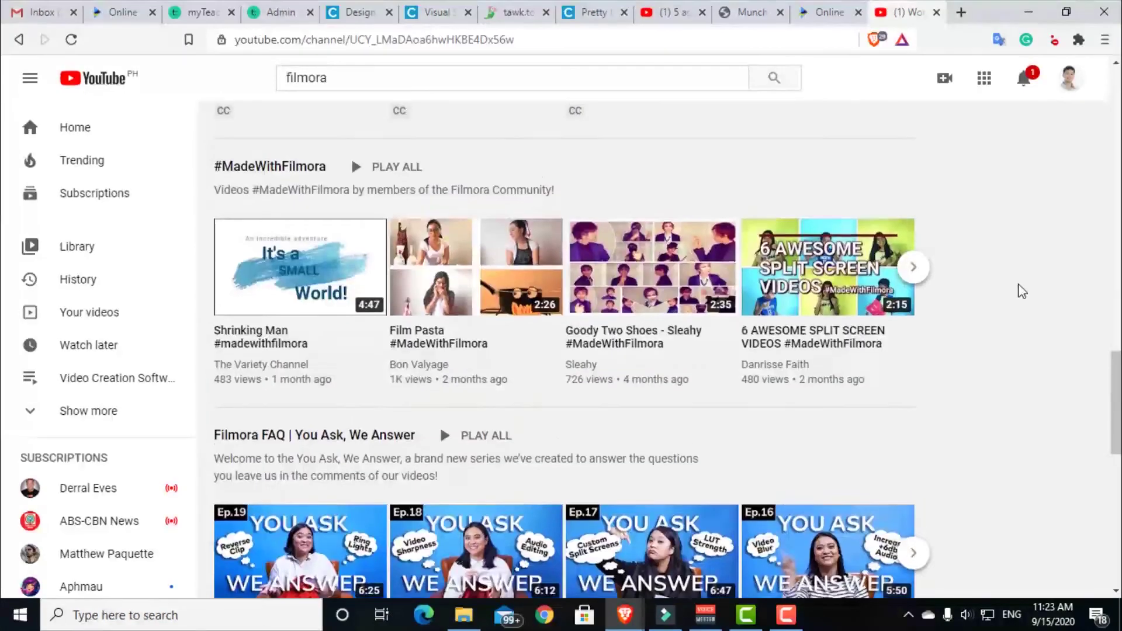
scroll(1018, 285, "up", 13)
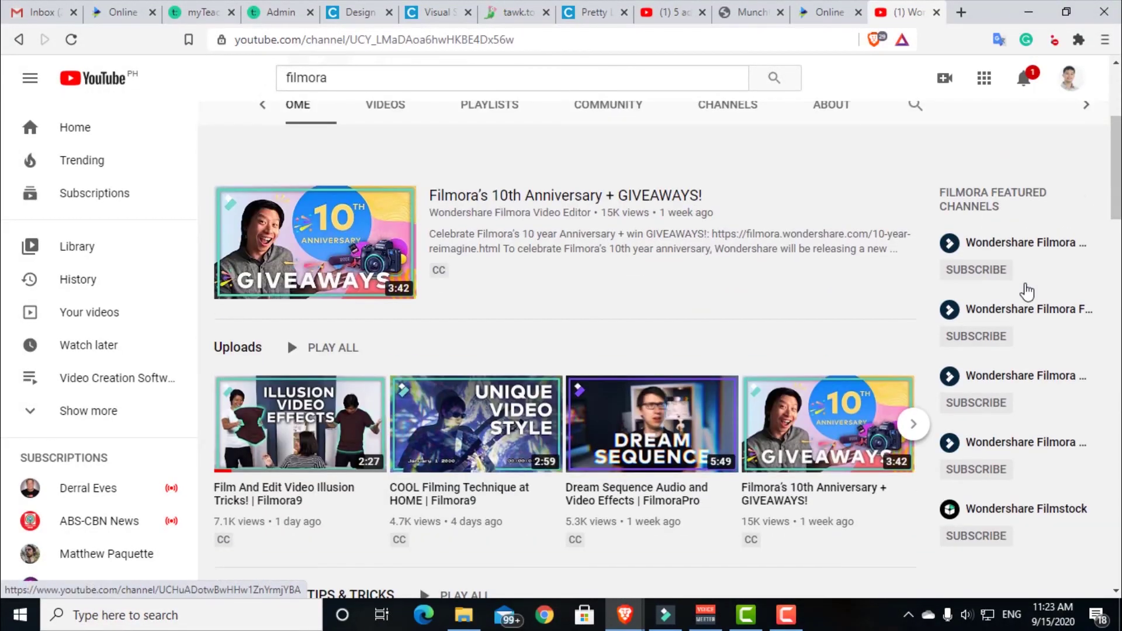
scroll(1027, 290, "up", 1)
scroll(871, 276, "up", 2)
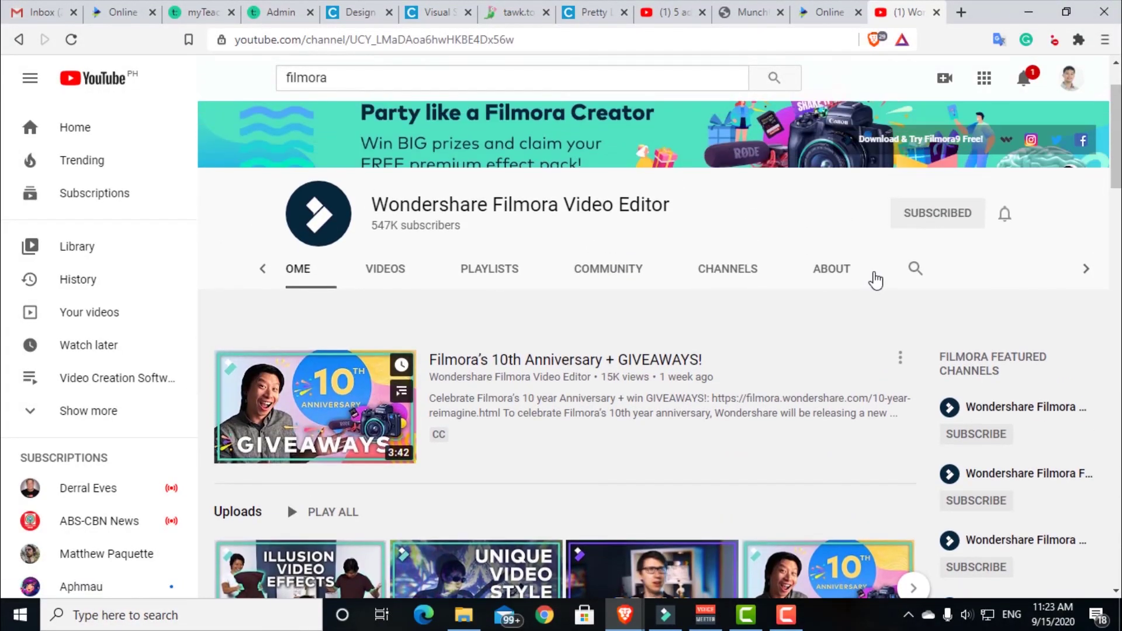
scroll(874, 280, "down", 3)
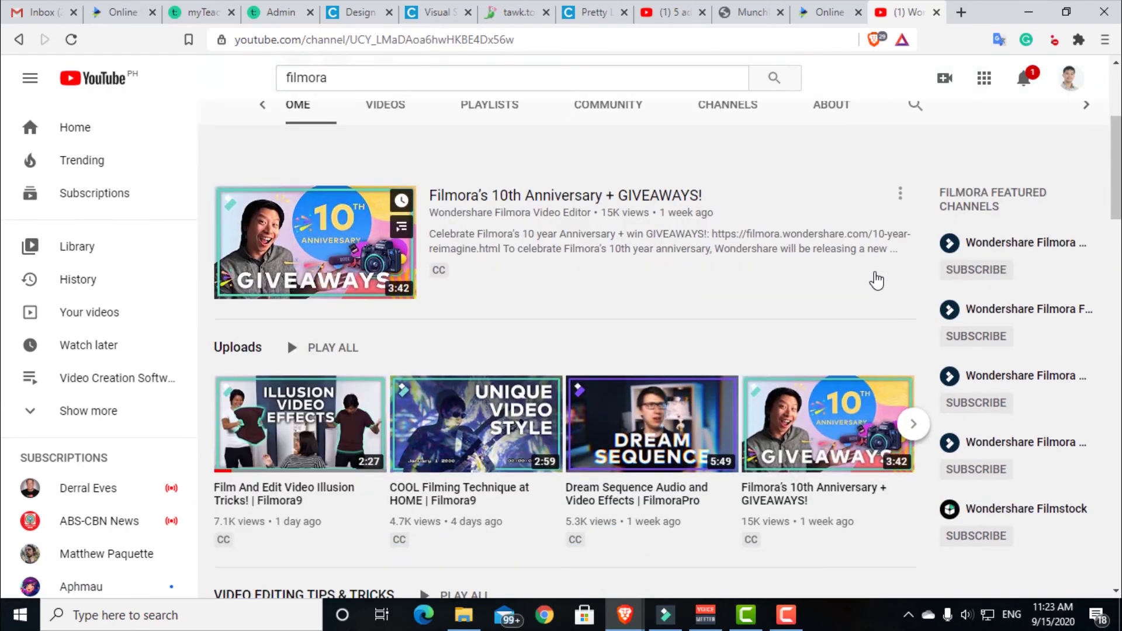
scroll(874, 278, "down", 2)
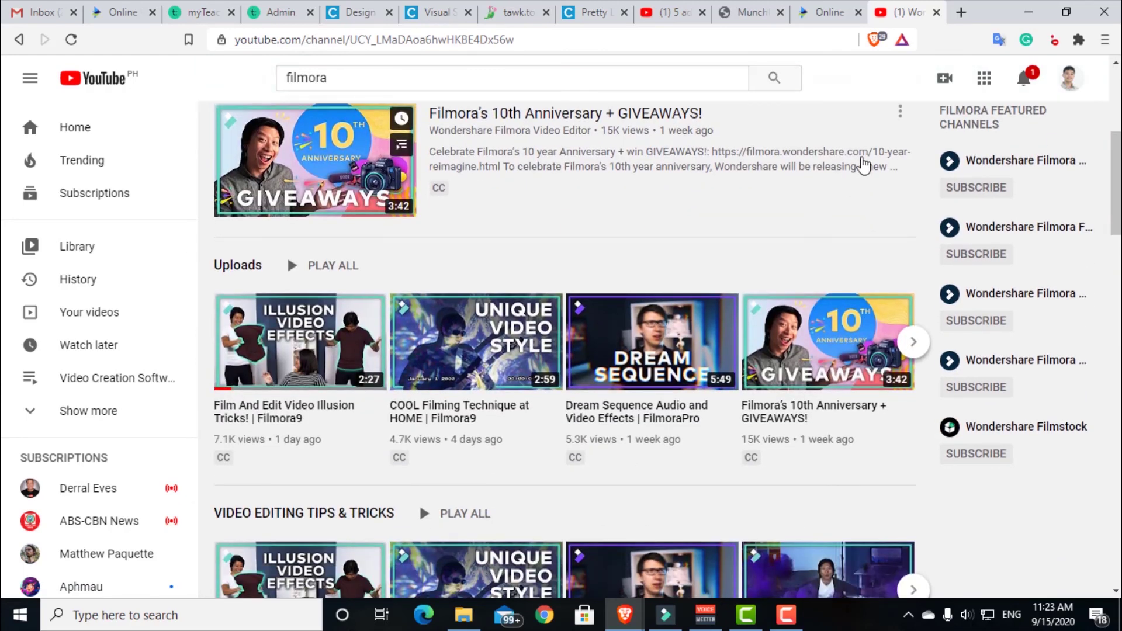
Play part of the channel's Film And Edit Video Illusion Tricks! video and the start of its Smoke Disappearing Effect video
left_click(301, 353)
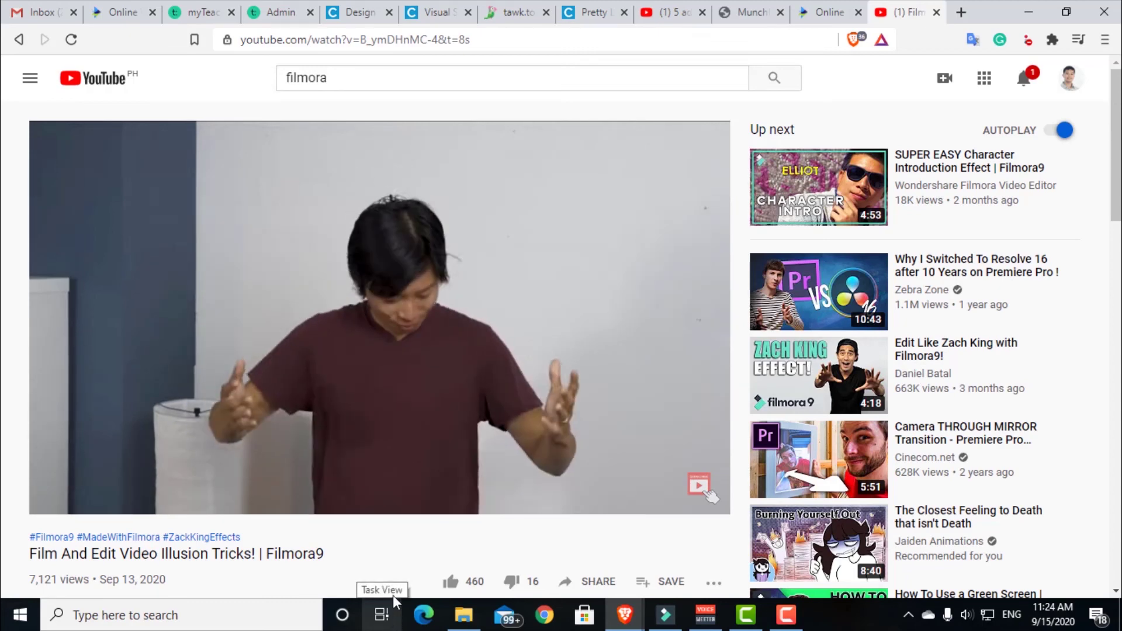
scroll(506, 320, "down", 1)
scroll(506, 320, "up", 1)
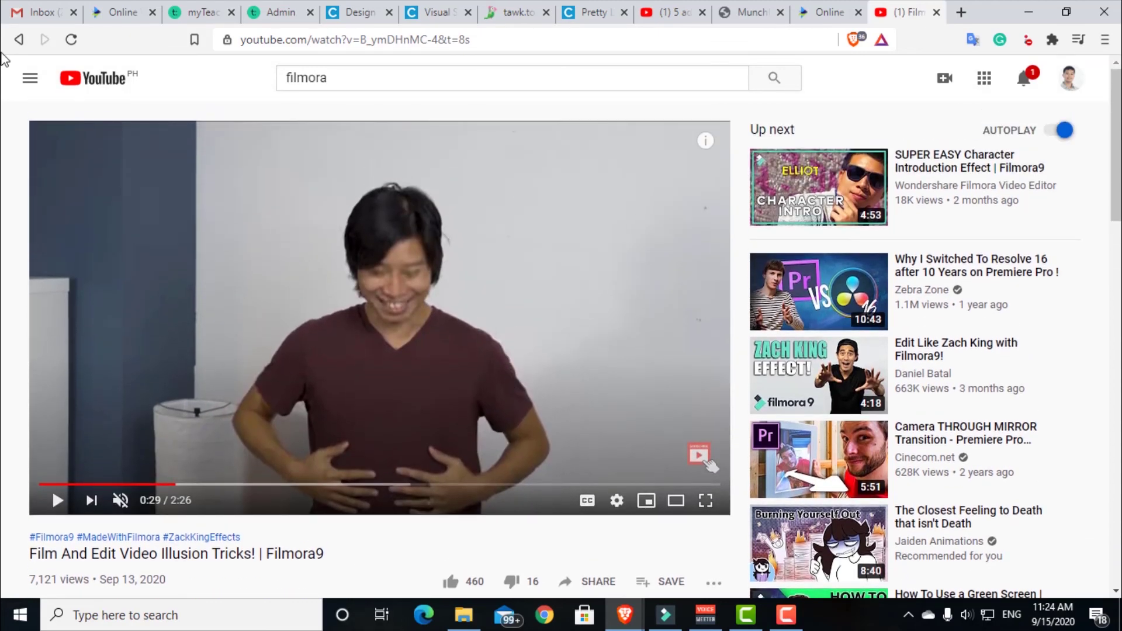
left_click(19, 40)
left_click(849, 260)
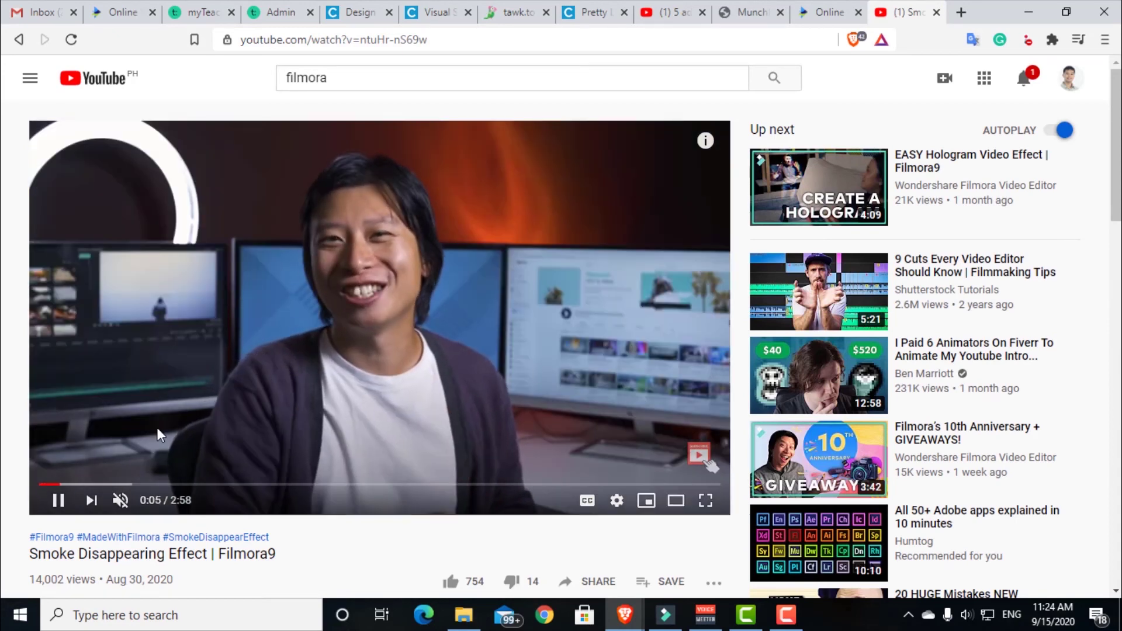
left_click(57, 501)
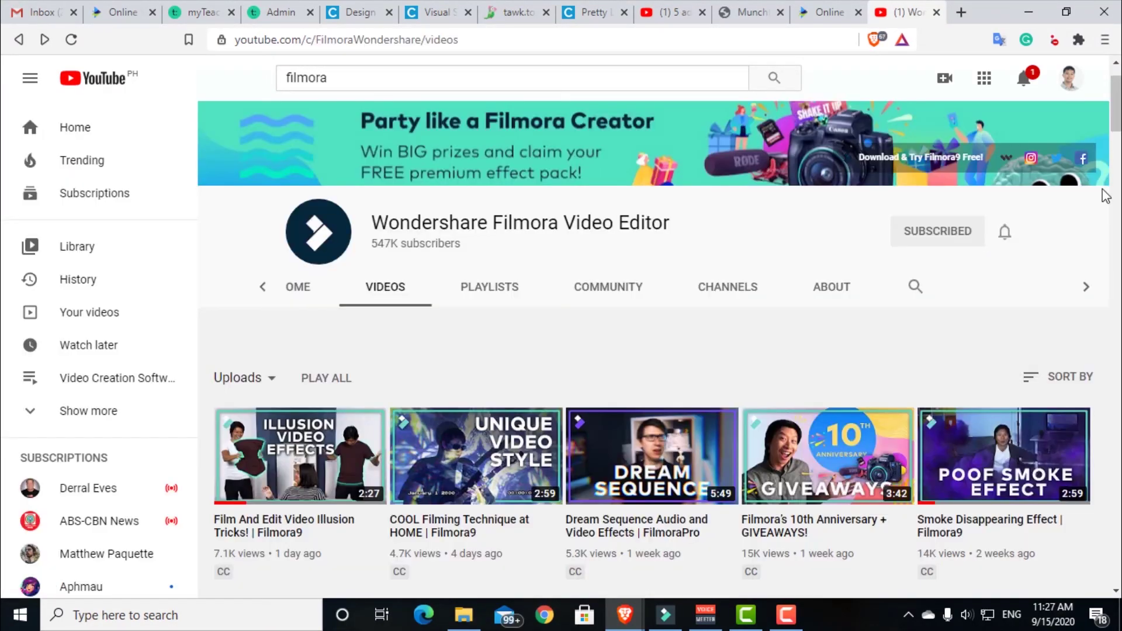
Look through the uploaded tutorials in the Wondershare Filmora channel's full video list
scroll(1105, 196, "down", 5)
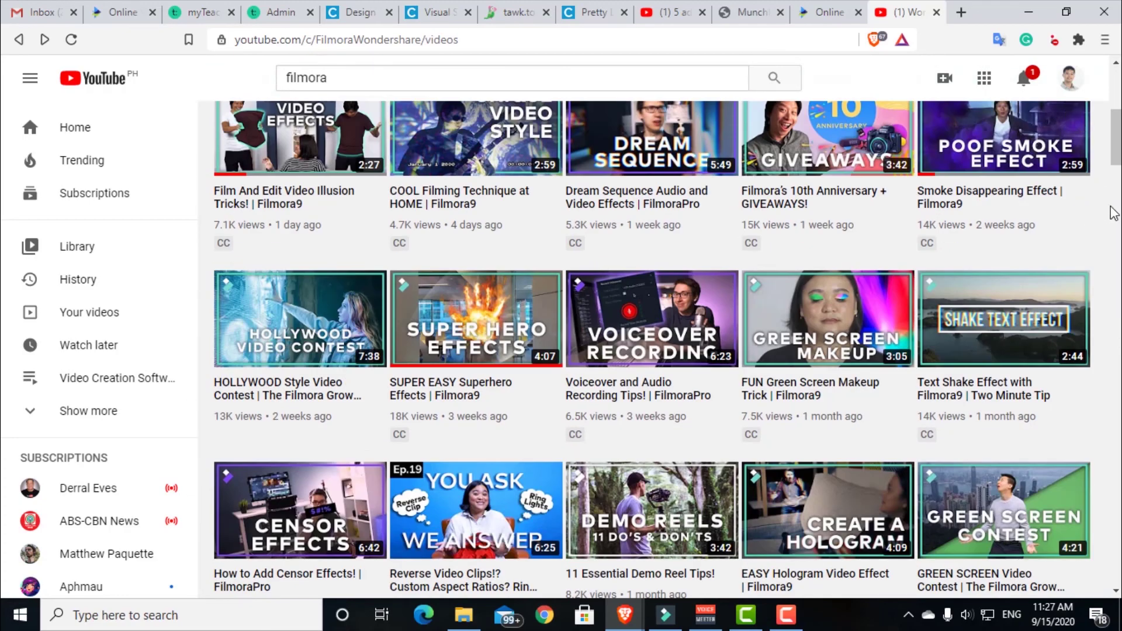
scroll(1114, 213, "down", 4)
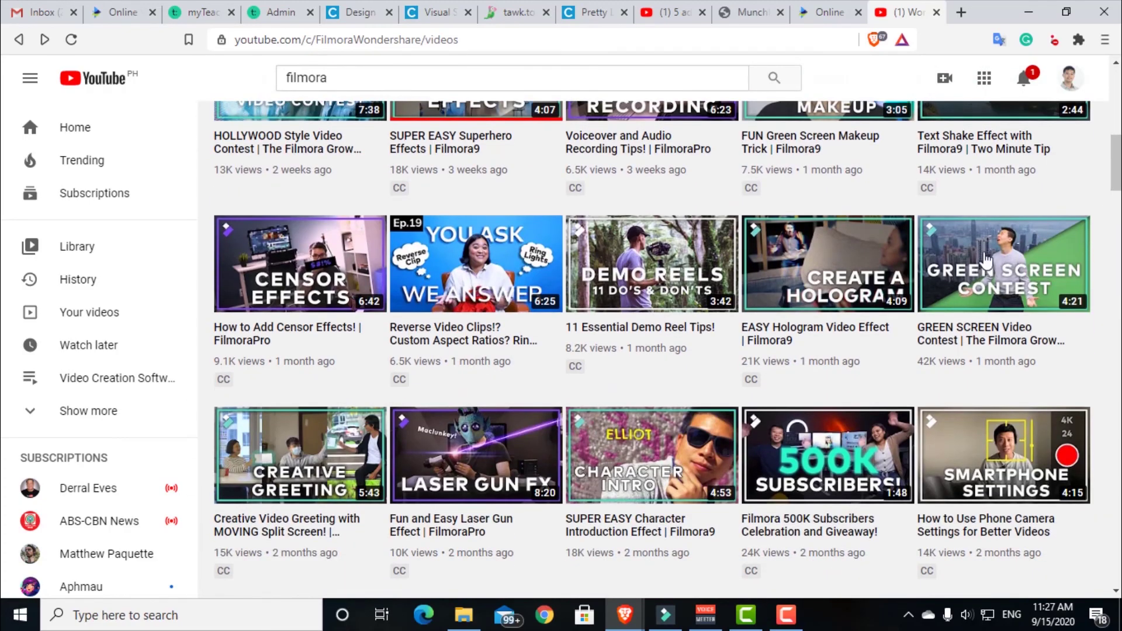
scroll(613, 286, "down", 1)
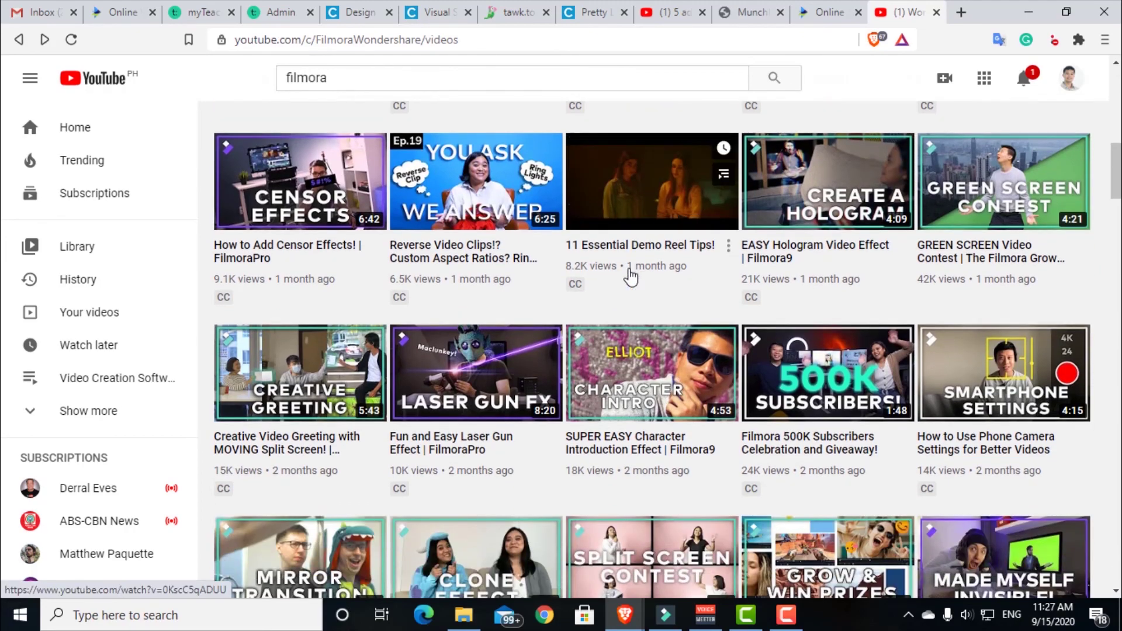
scroll(1069, 353, "down", 8)
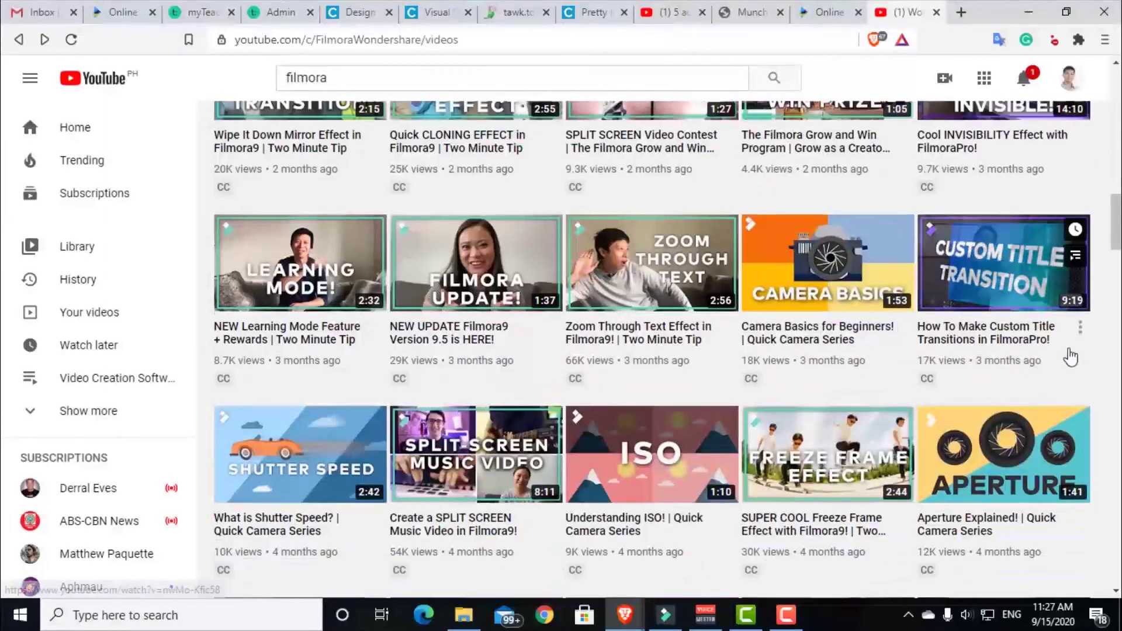
scroll(1070, 357, "up", 4)
scroll(1070, 358, "up", 15)
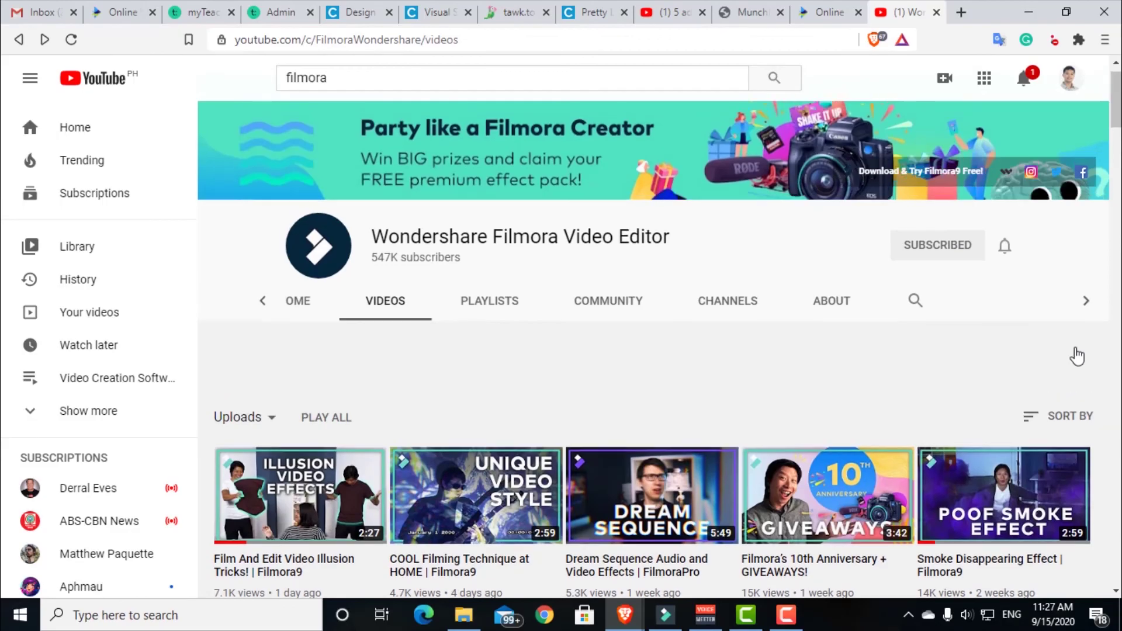
scroll(1075, 348, "down", 15)
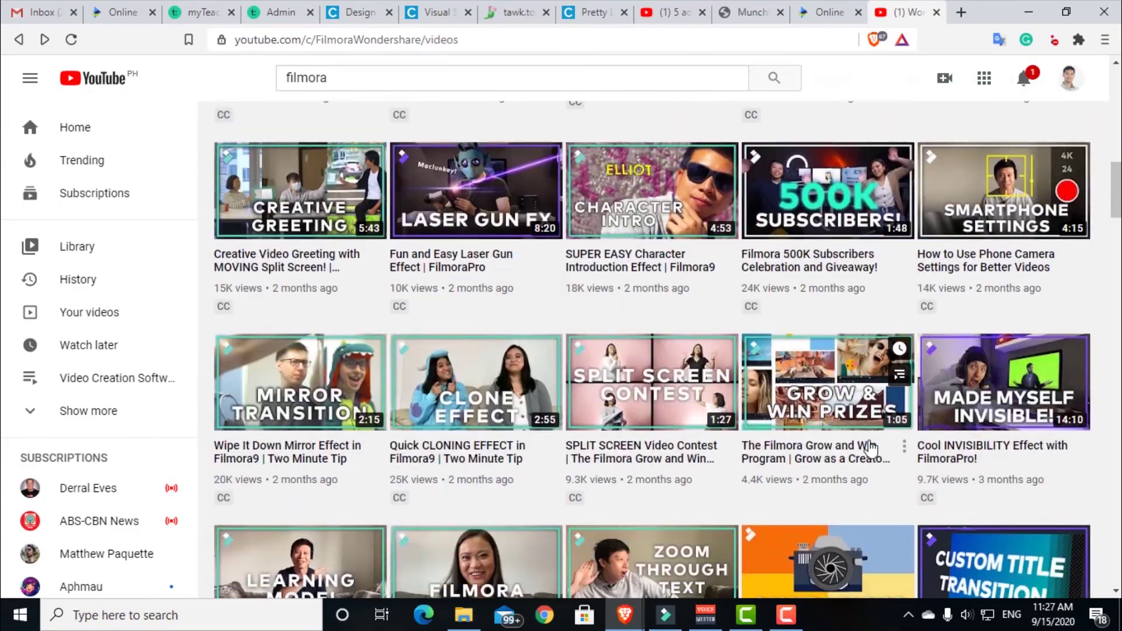